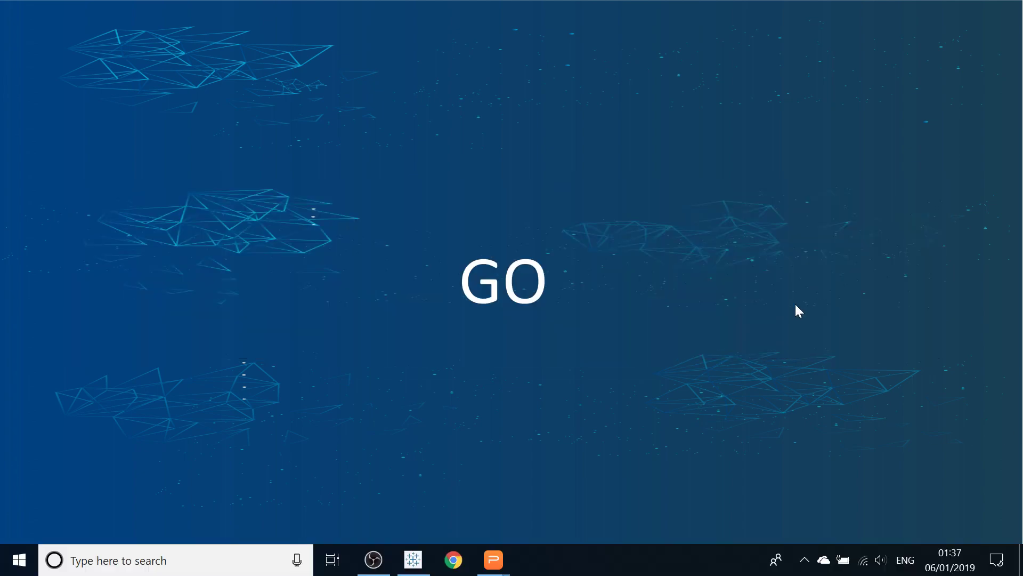
Step: Connect to the Excel workbook Data Science-Project-Cycle1.xlsx from the Desktop folder
click(113, 145)
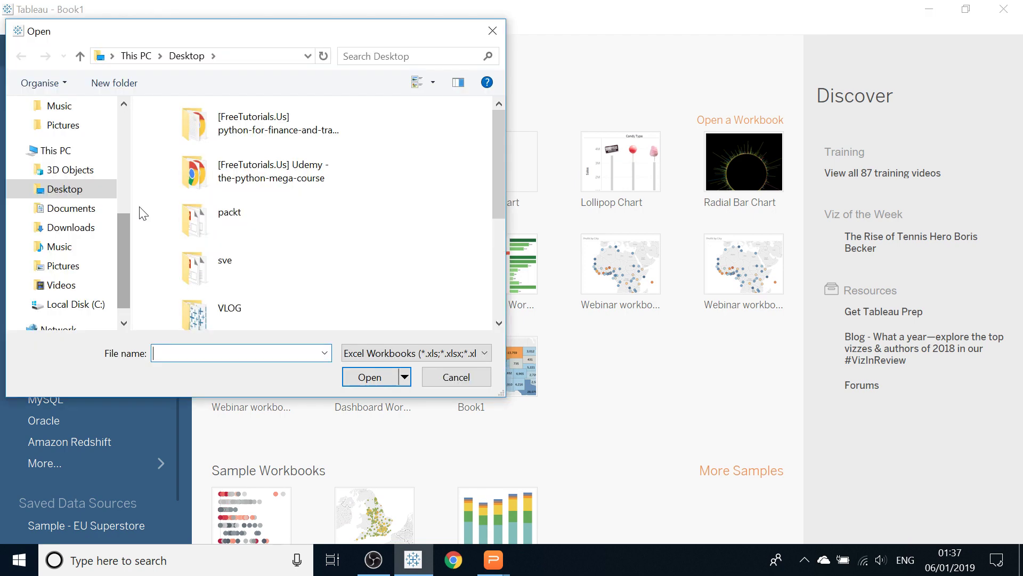
drag(495, 181, 489, 266)
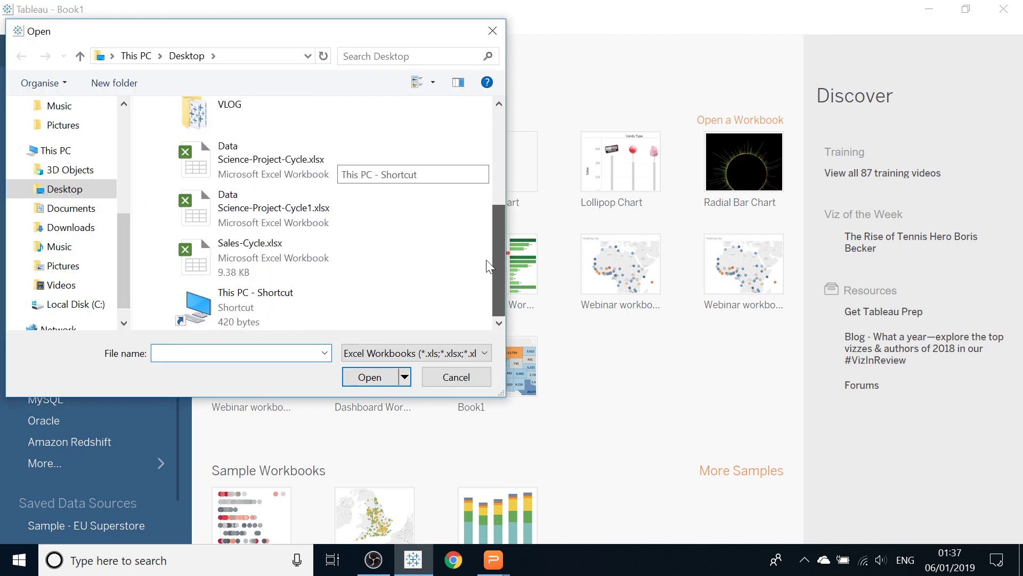
click(279, 210)
click(356, 374)
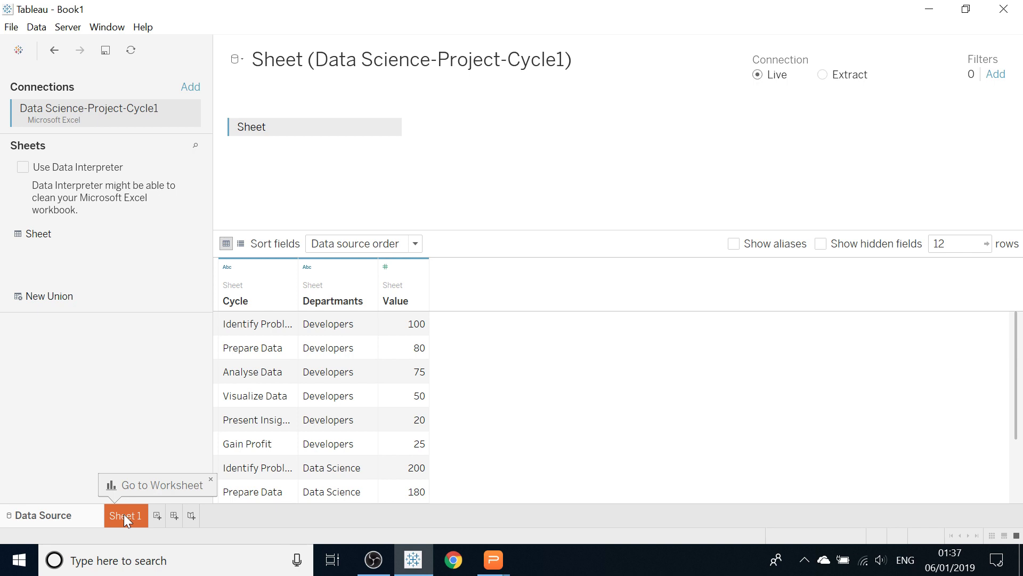
Step: Open the first worksheet and rename it "Lifecycle of a Data Science Project"
click(123, 514)
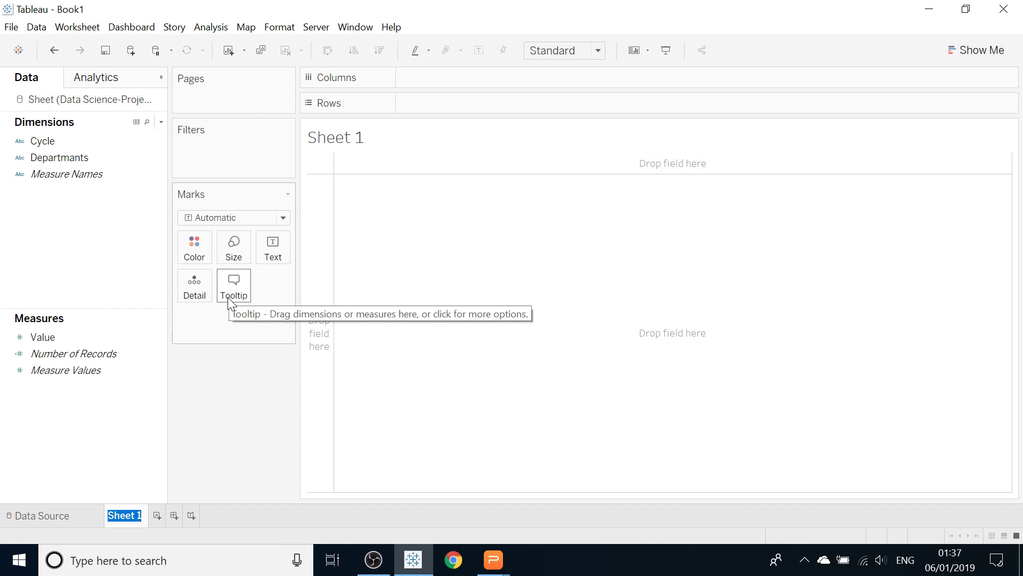
text(Life)
text(cyc)
text(le of a D)
text(ata Sicenc)
key(BackSpace)
key(BackSpace)
key(BackSpace)
key(BackSpace)
key(BackSpace)
text(c)
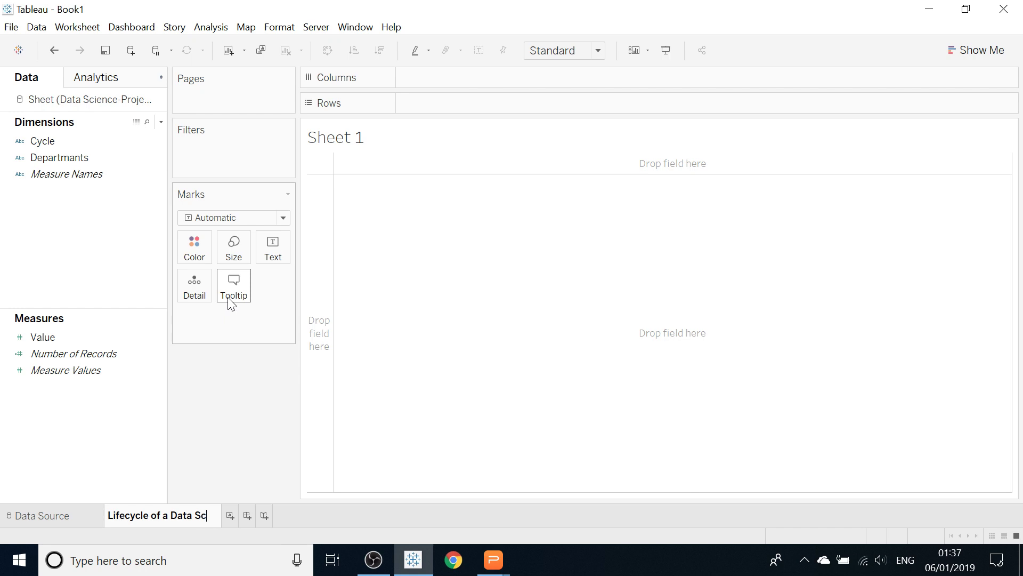
text(ience Project)
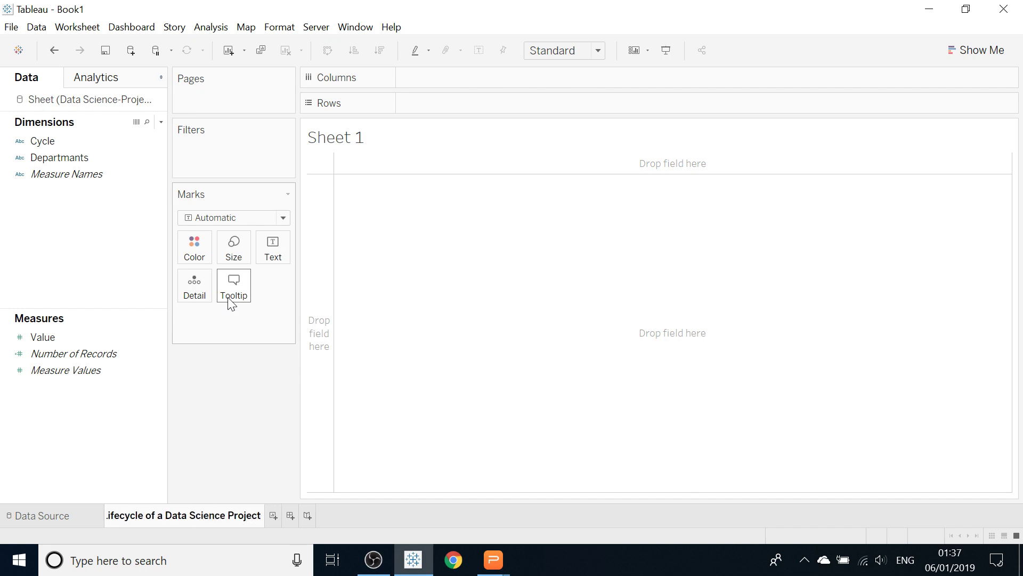
key(Return)
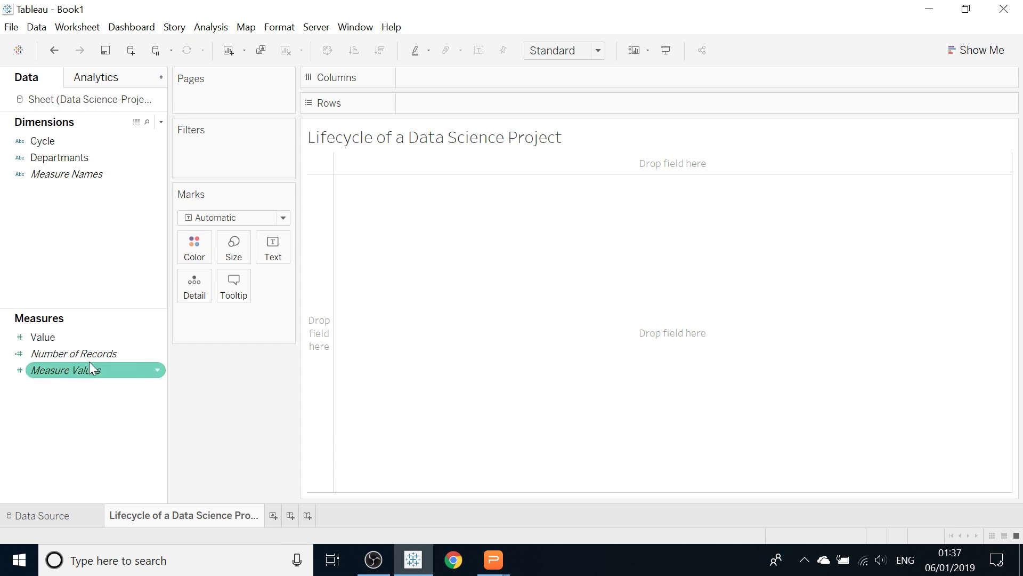
Step: Create a calculated field and name it "1 Identify Problem"
right_click(88, 292)
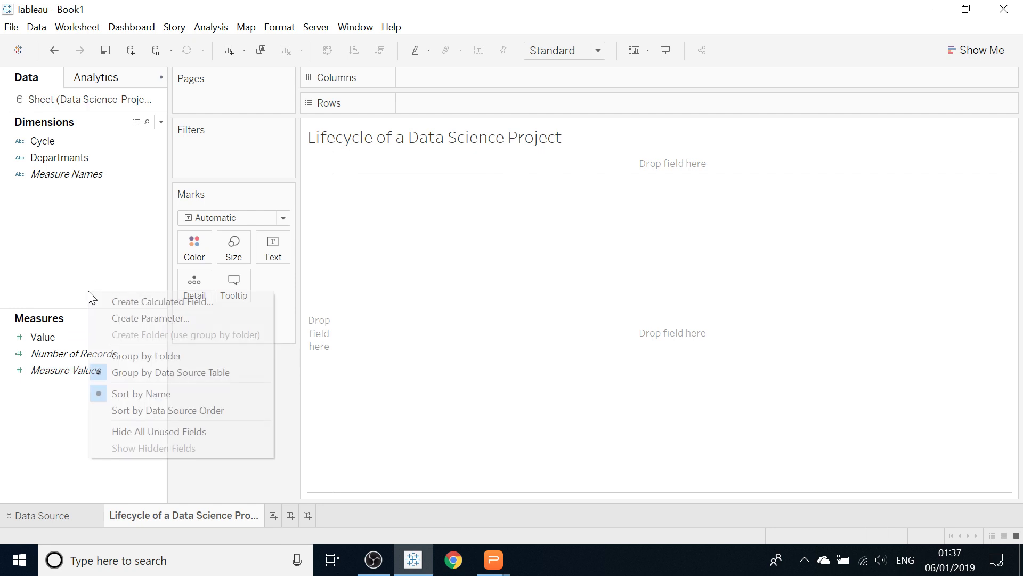
click(124, 300)
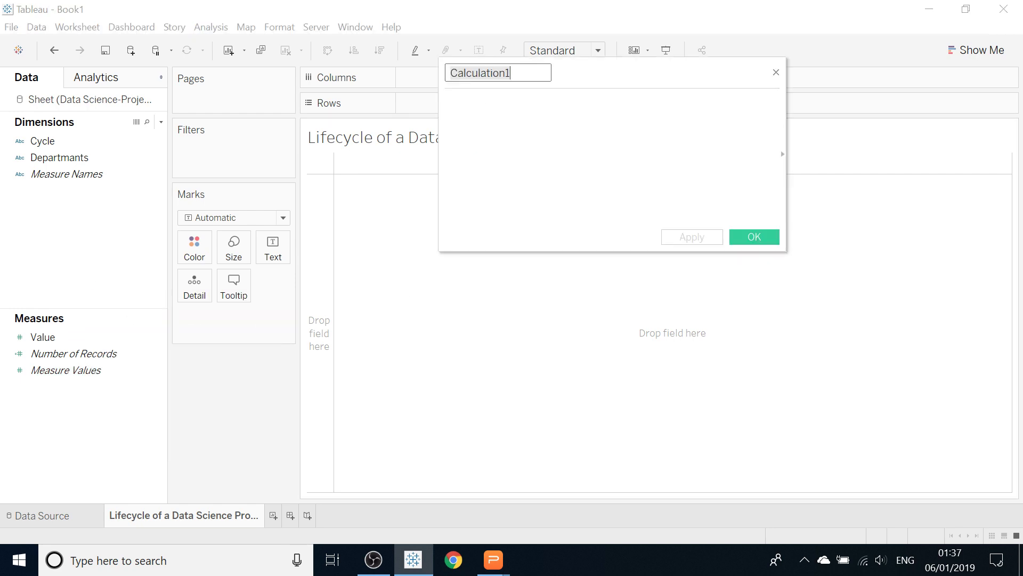
key(BackSpace)
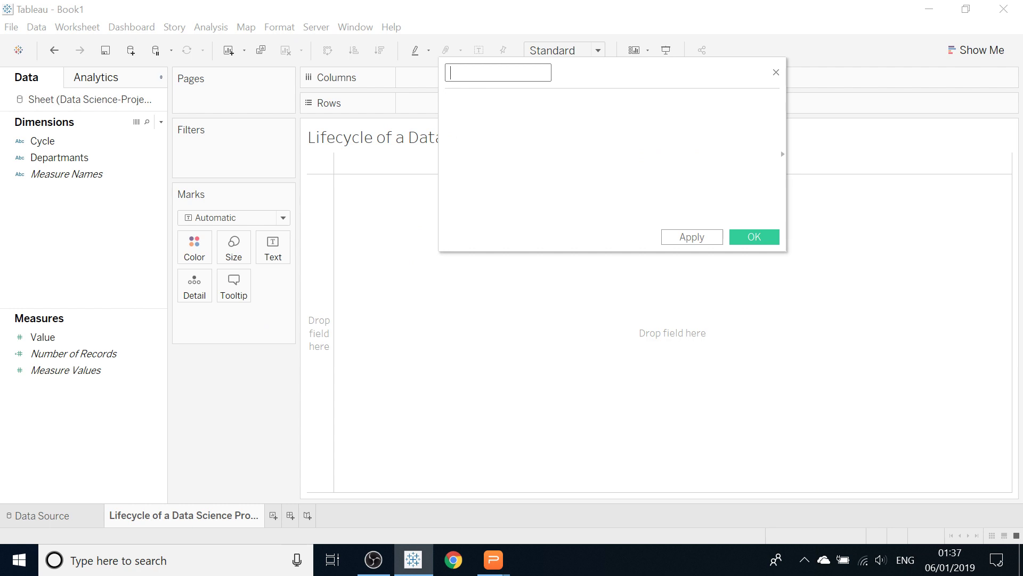
text(1)
text( Identif)
text(t)
key(BackSpace)
key(BackSpace)
text(y Problem)
Step: Start the field's formula with the condition IF ATTR([Cycle])= 'Identify Problem' followed by an or operator
click(448, 102)
text(IF att)
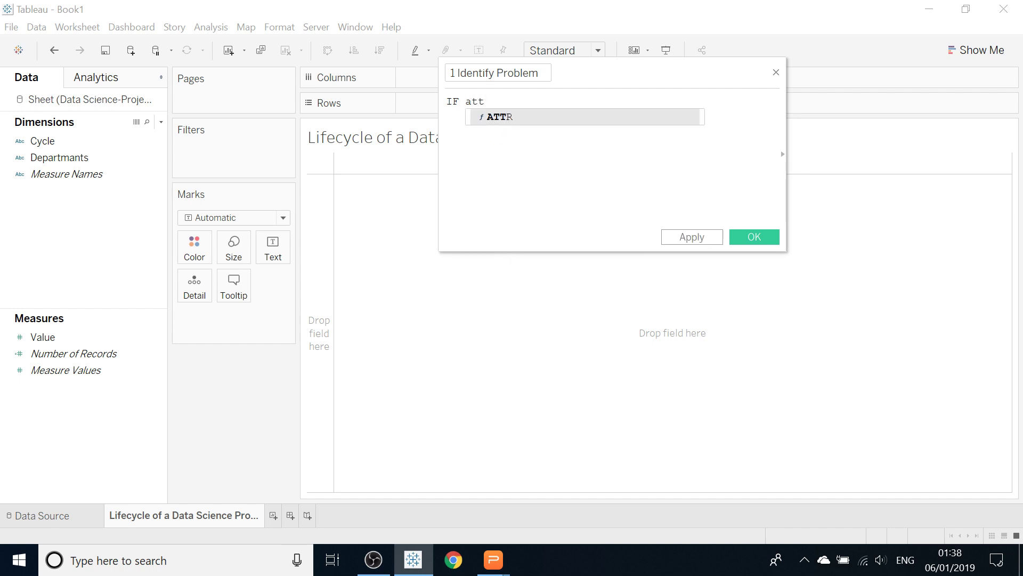
key(Return)
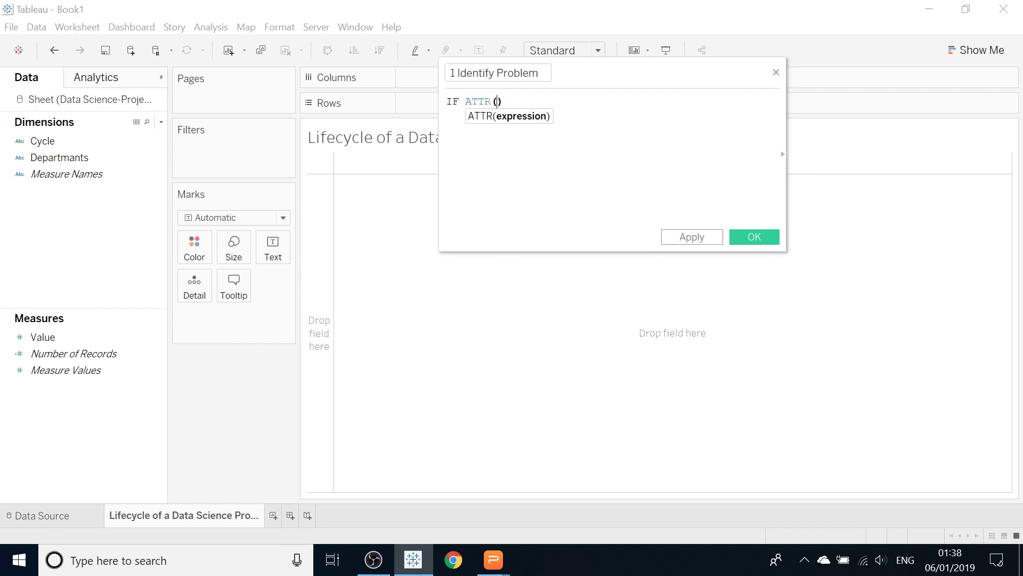
text(cy)
key(Return)
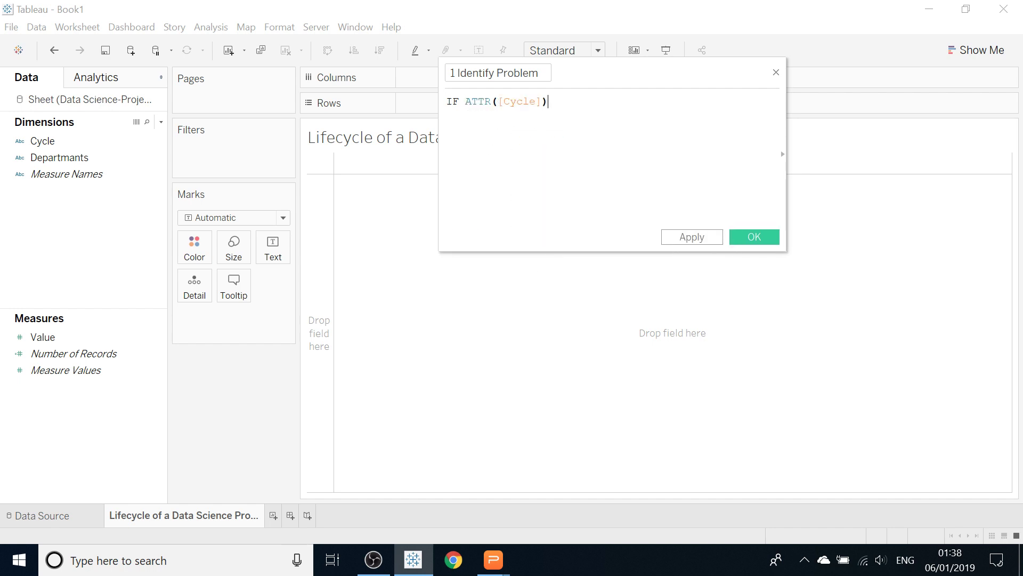
text(= 'Identify Problem' or look)
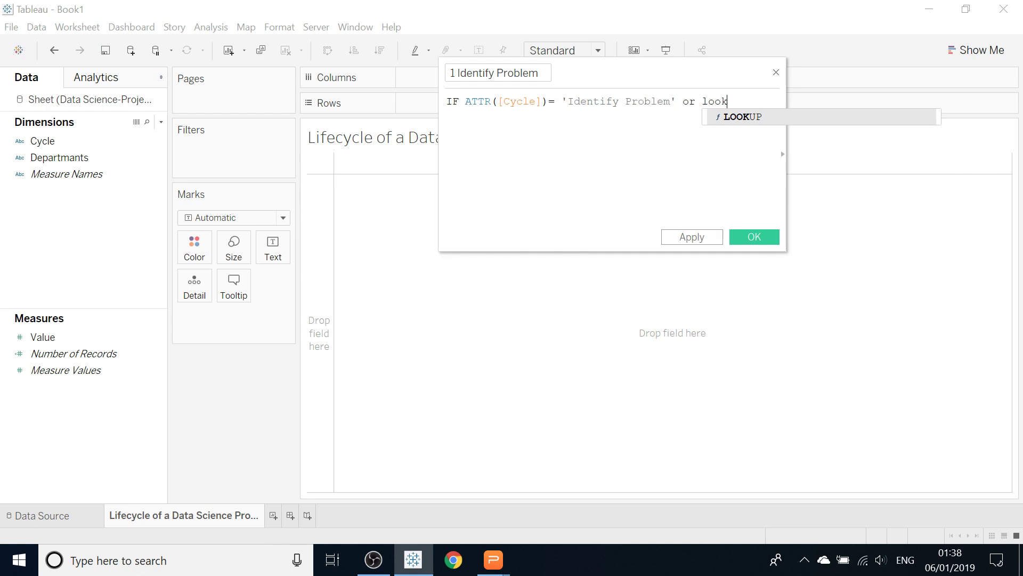
Step: Add LOOKUP(ATTR([Cycle]), -1) as the start of the formula's second condition
key(Return)
text(attr)
key(Return)
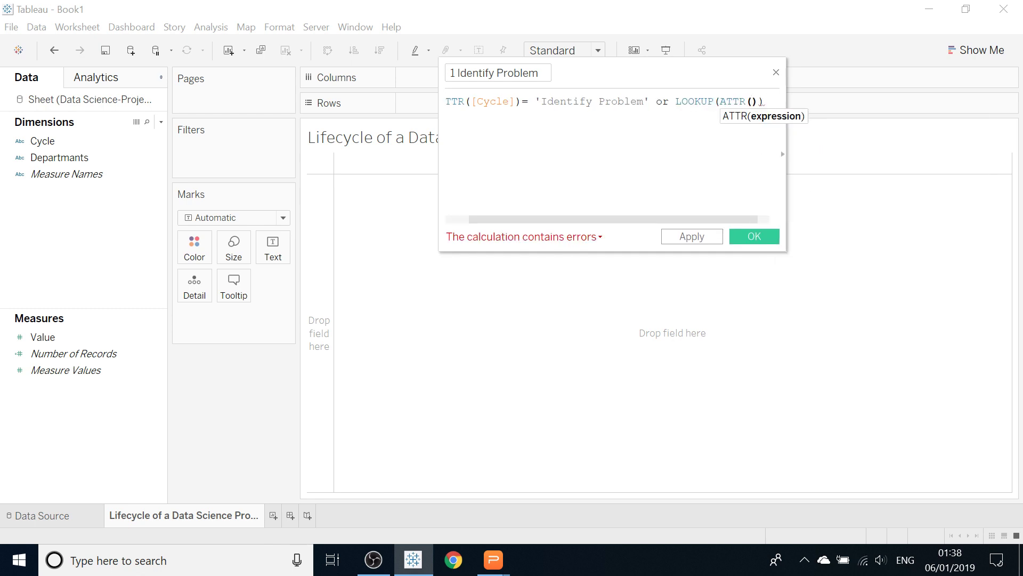
text(c)
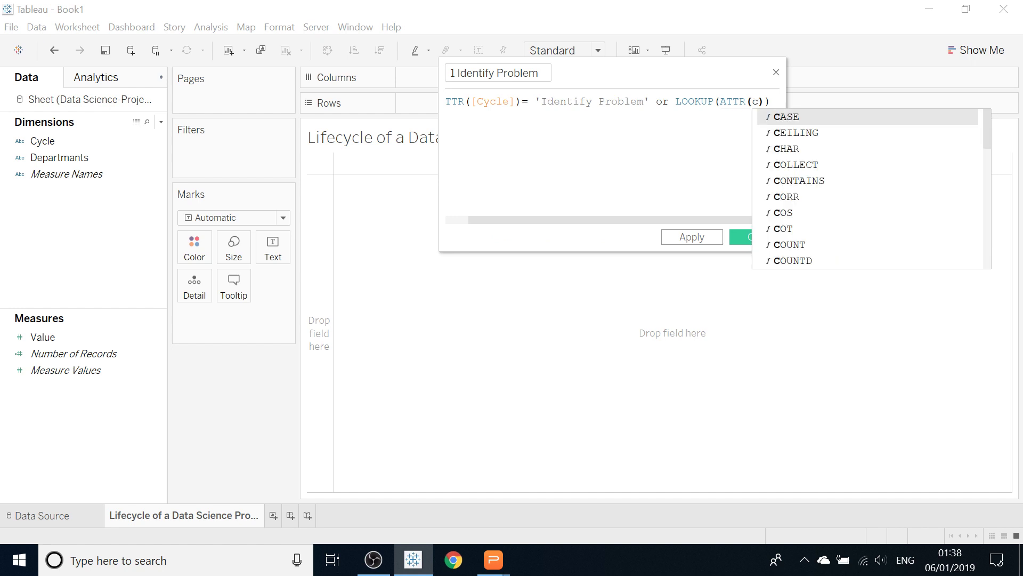
text(y)
key(Return)
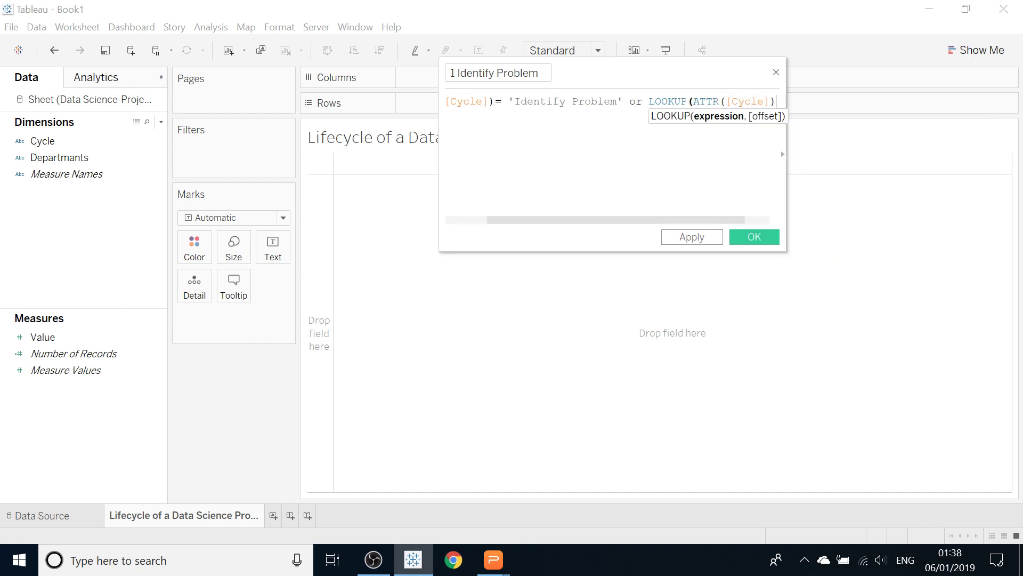
text(,)
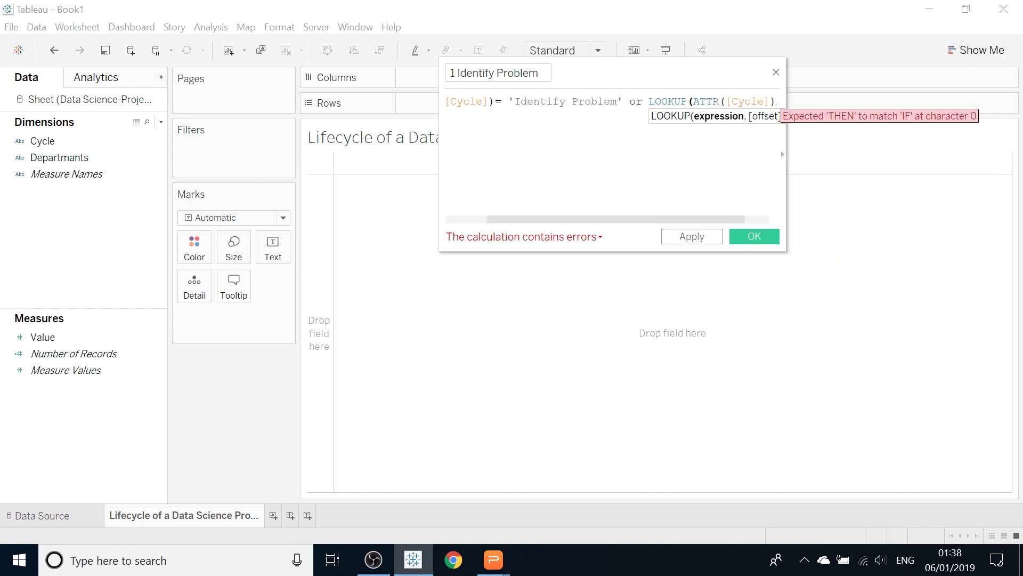
text( -1)
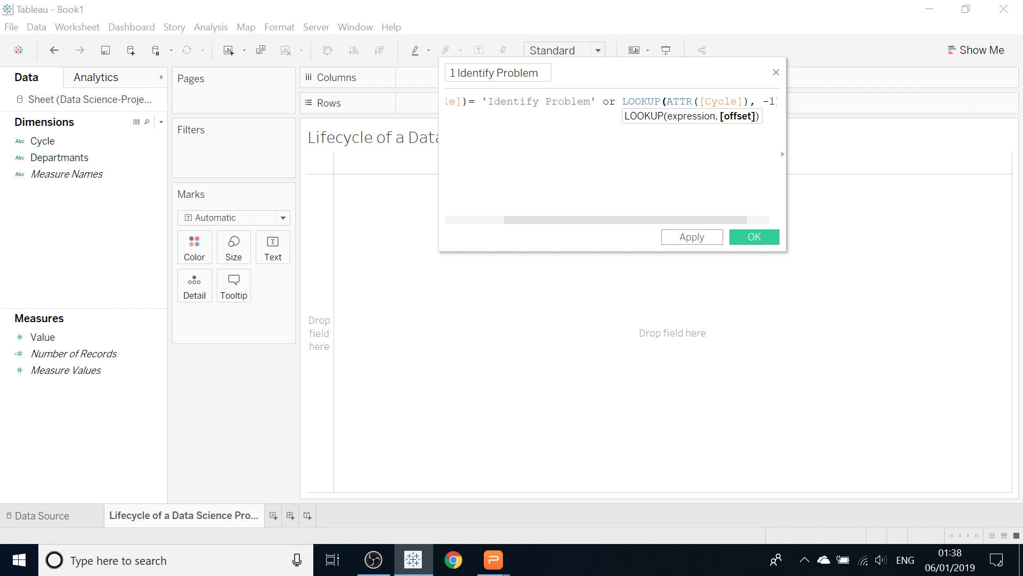
text())
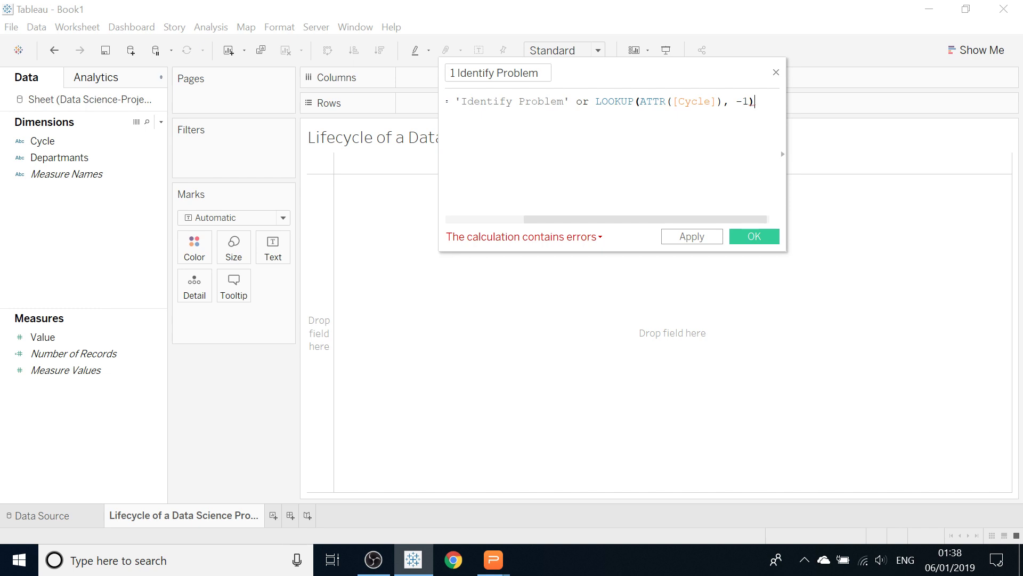
Step: Complete the LOOKUP condition by comparing it with = 'Identify Problem'
text( = )
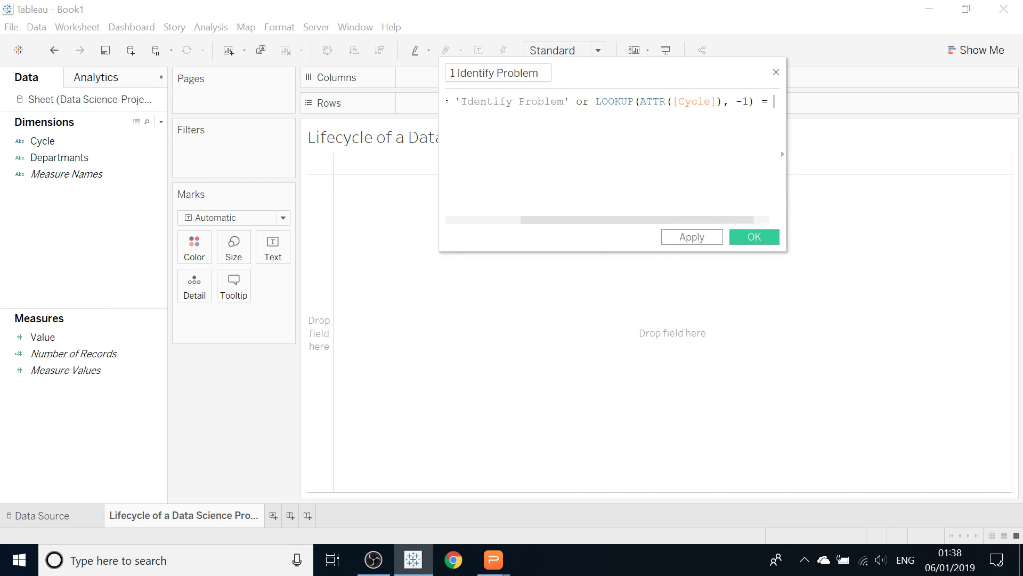
text(')
text(I)
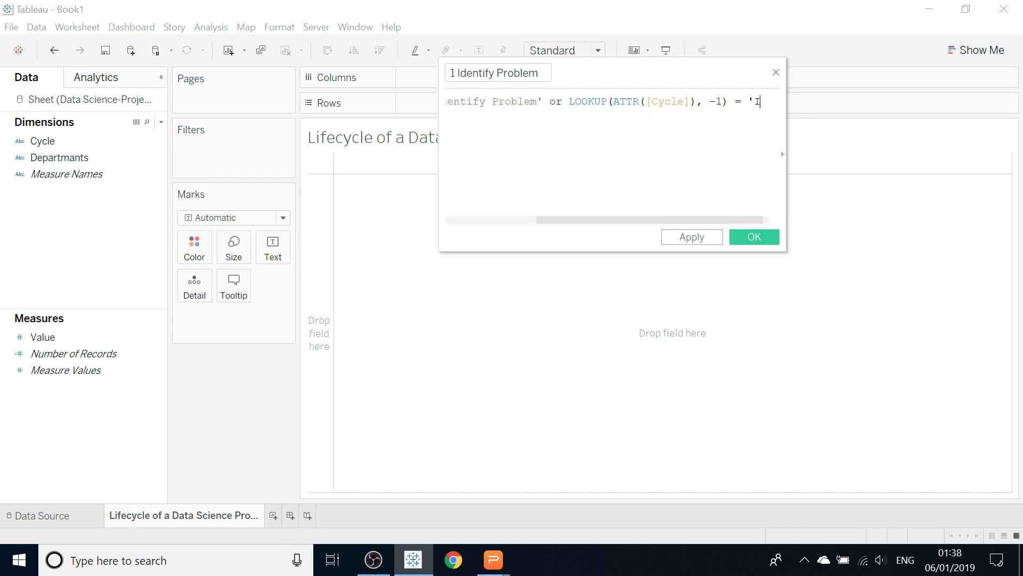
text(dentify )
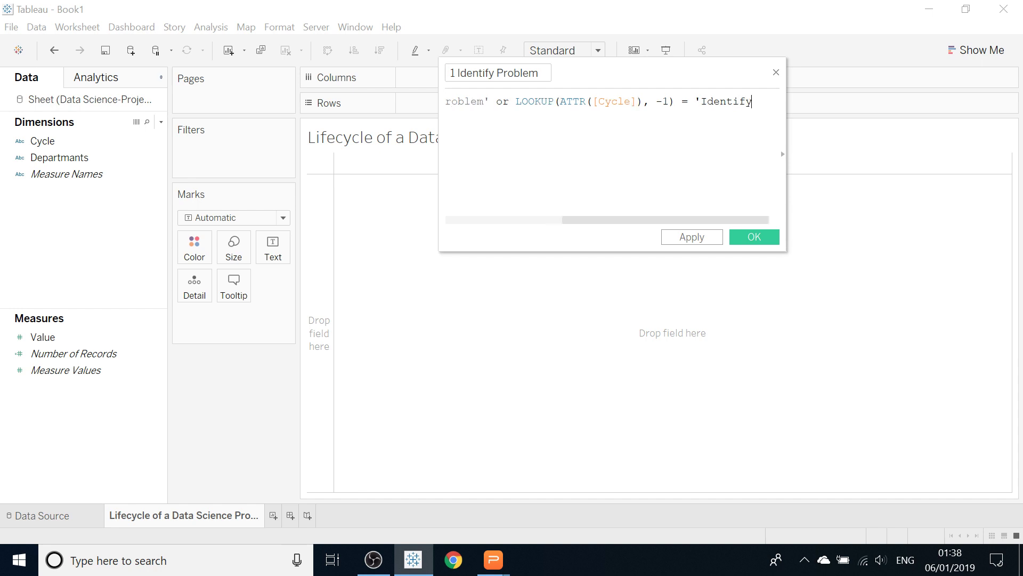
text(Probl)
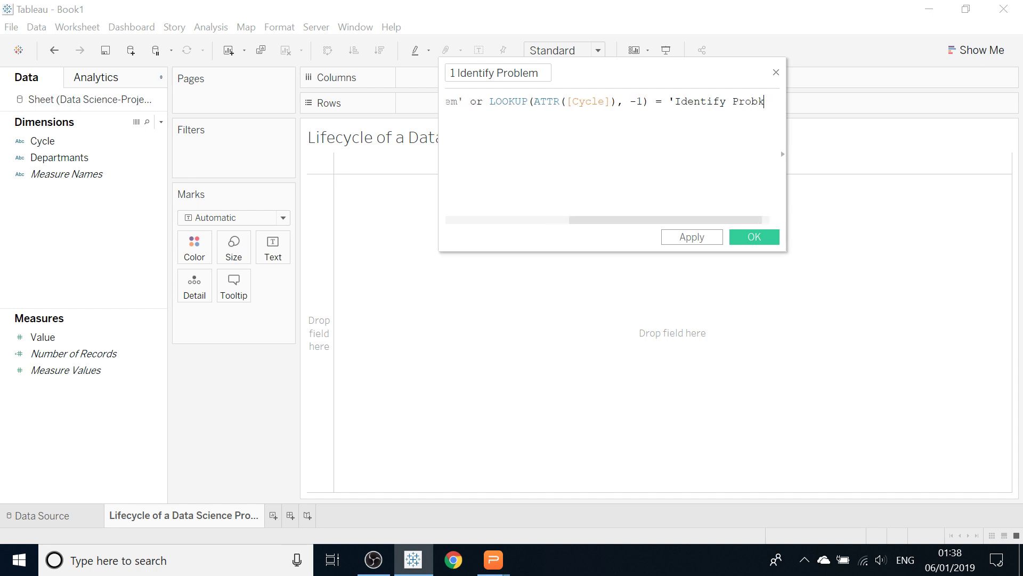
key(BackSpace)
text(lem')
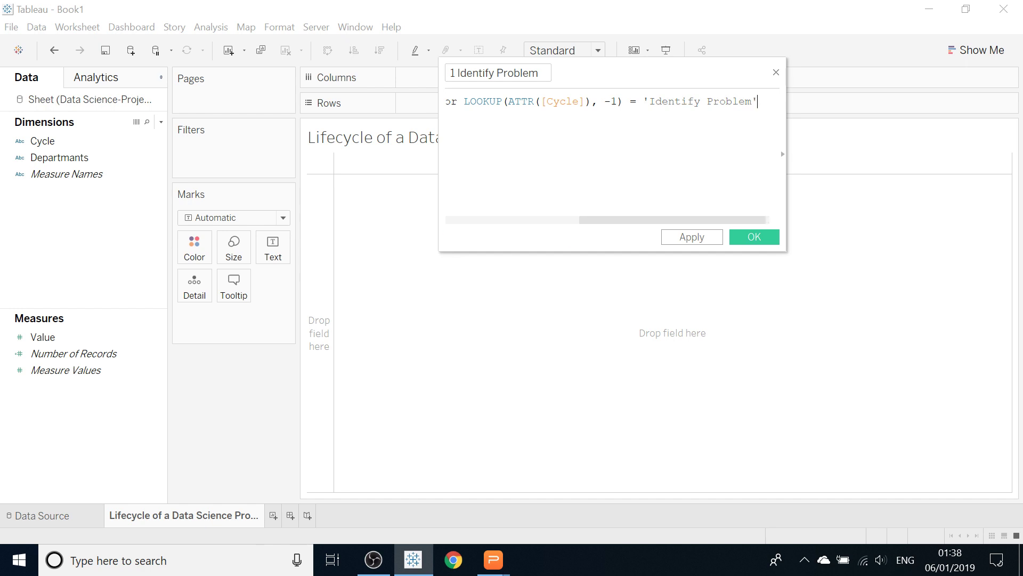
Step: Finish the formula with then SUM([Value]) END and save the calculated field
text( then sum)
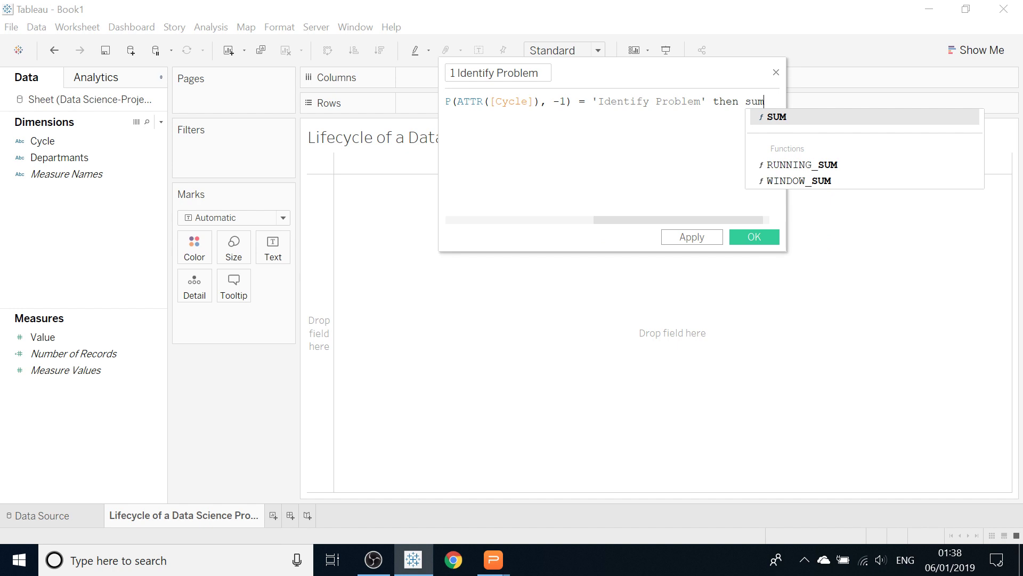
key(Return)
text(V)
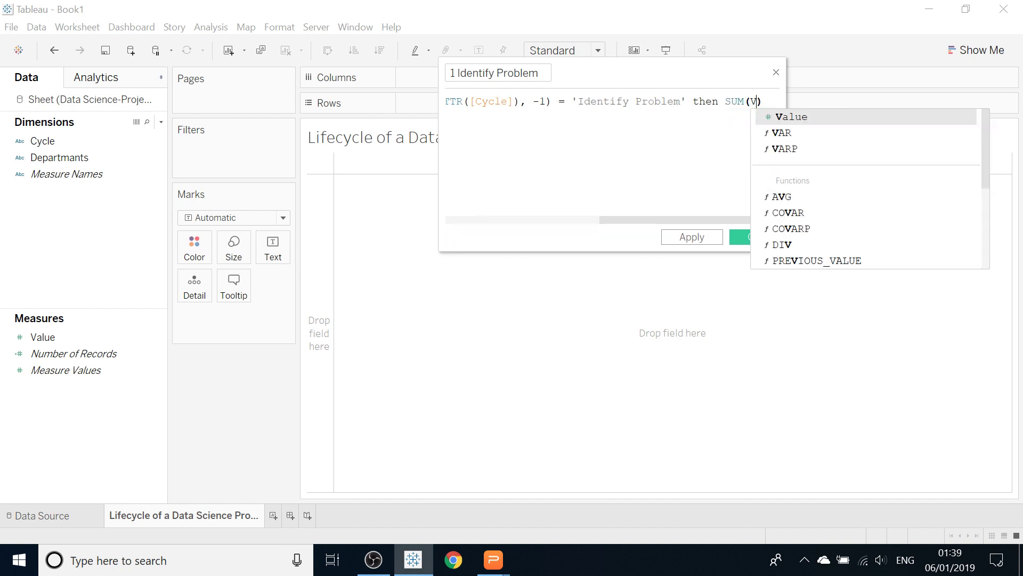
key(Return)
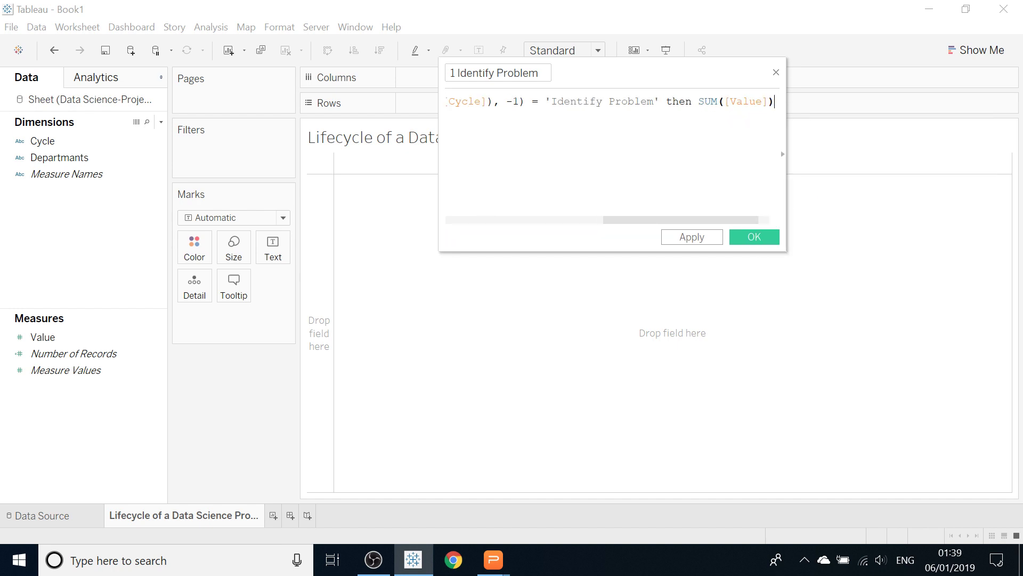
text(END)
key(Escape)
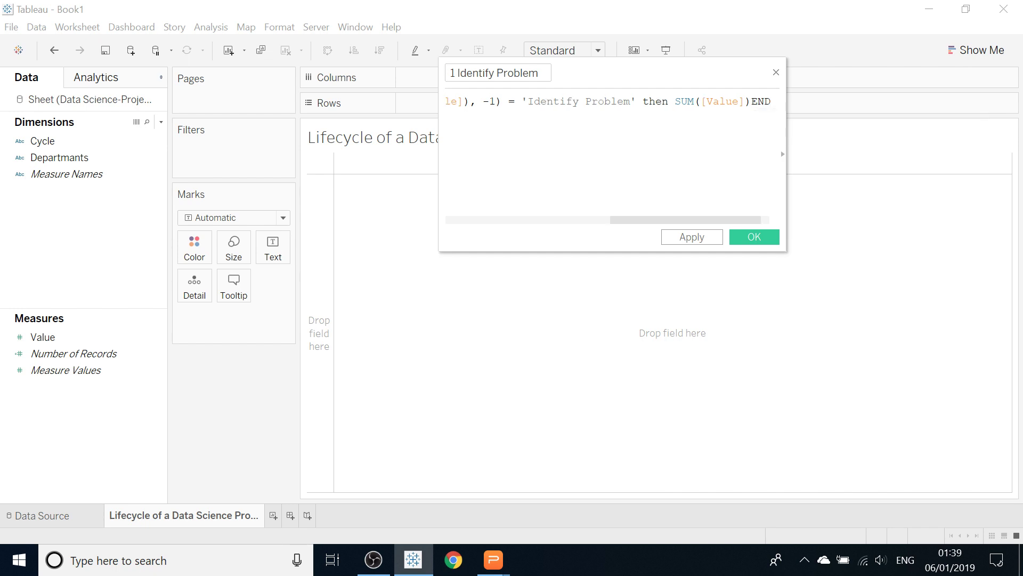
click(692, 237)
click(769, 236)
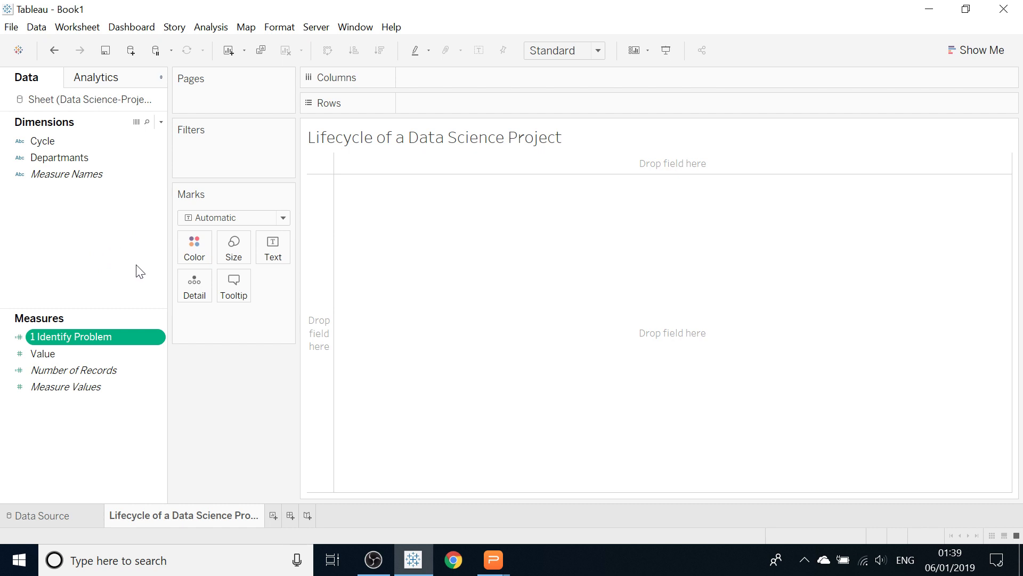
Step: Duplicate the 1 Identify Problem measure, open the copy for editing and name it "2 Prepare Data"
click(156, 337)
key(Escape)
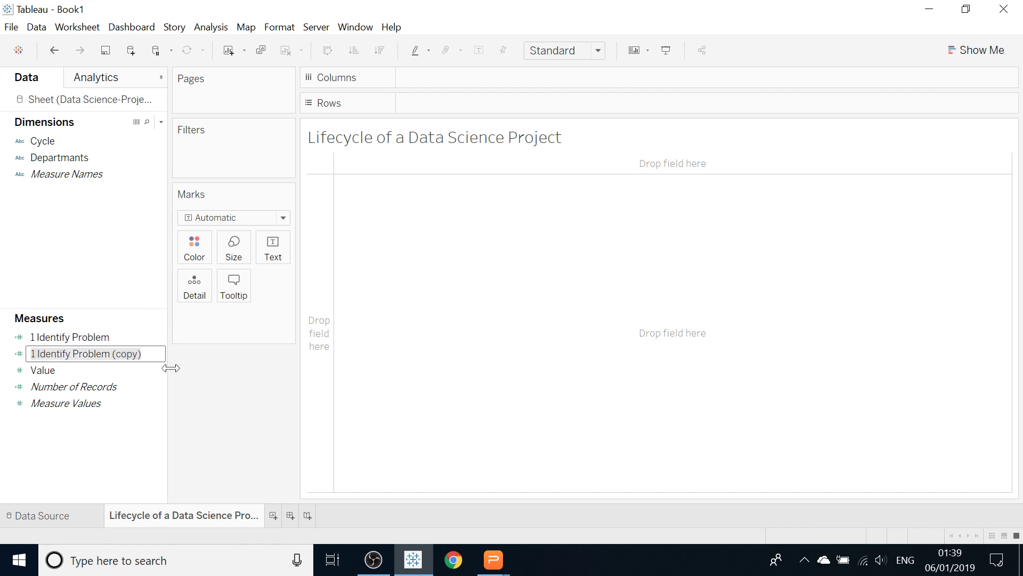
click(160, 353)
click(157, 353)
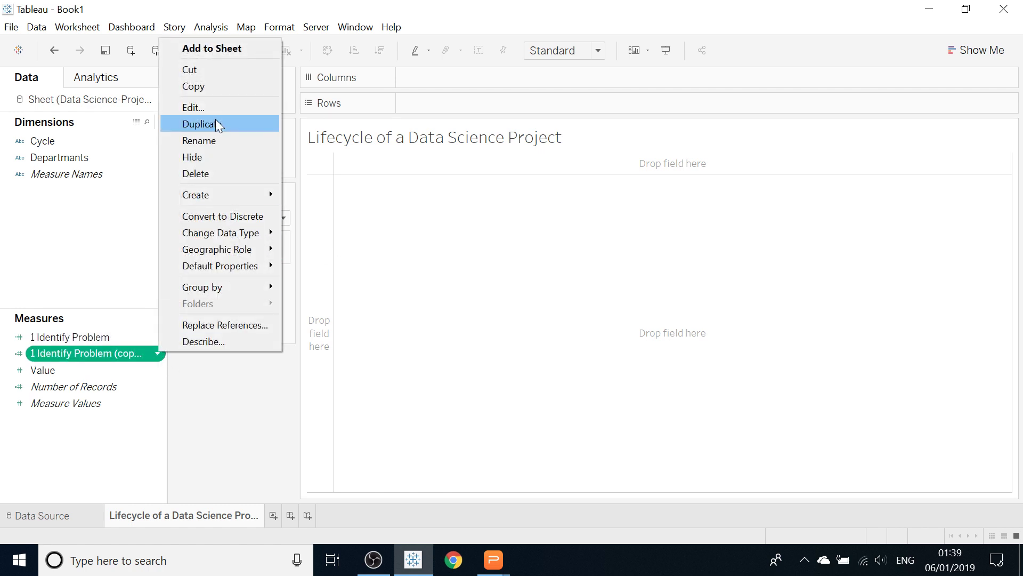
click(210, 105)
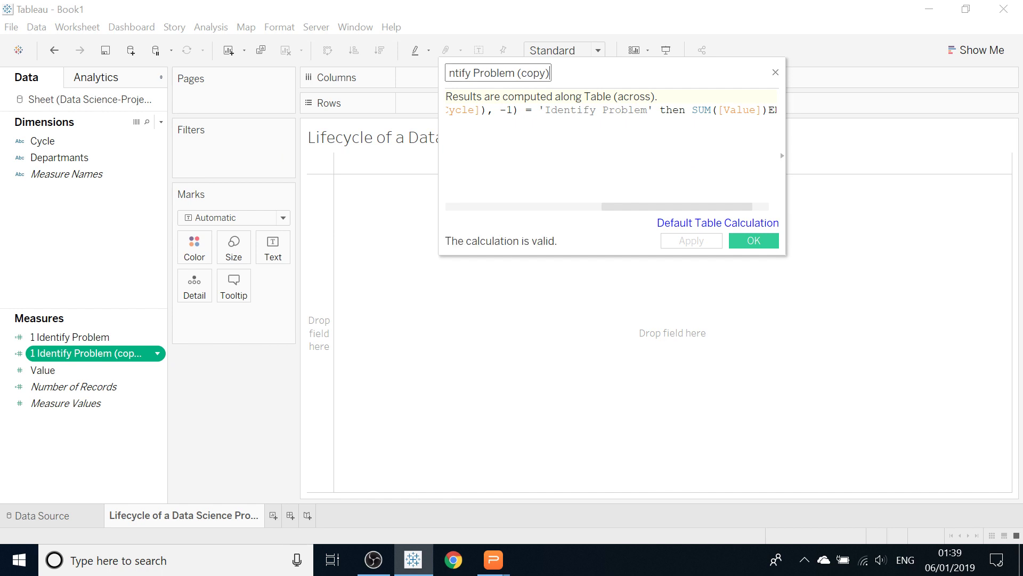
drag(546, 73, 450, 74)
key(BackSpace)
text(2)
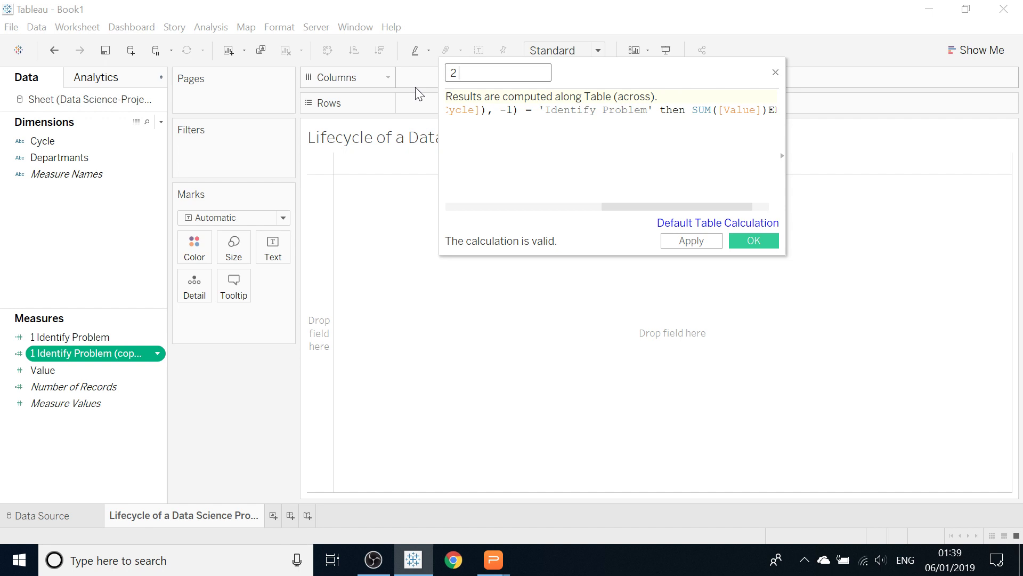
text( Prepare Data)
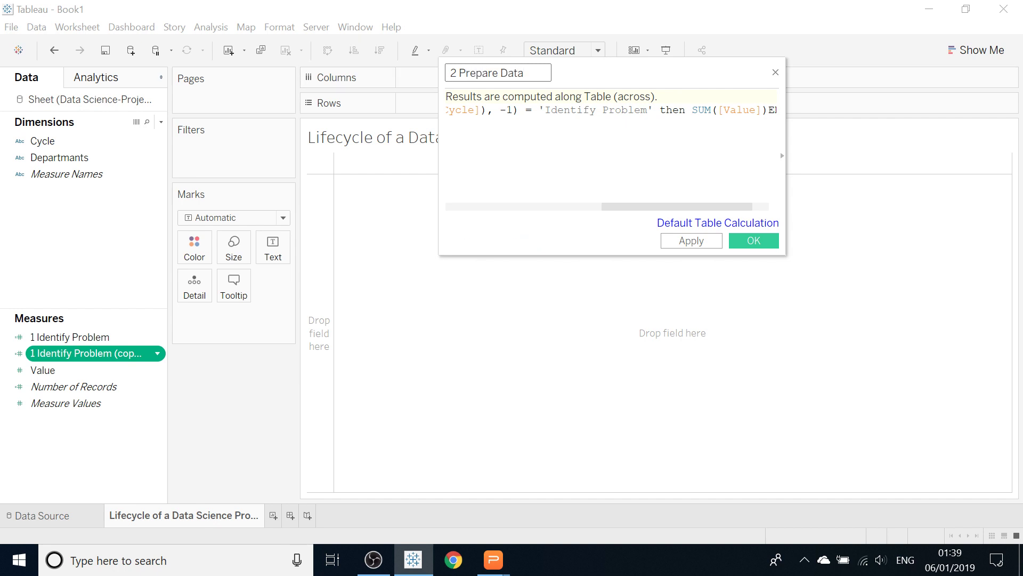
Step: Replace the stage name in the LOOKUP condition of the 2 Prepare Data formula with 'Prepare Data'
click(648, 109)
key(BackSpace)
key(BackSpace)
key(BackSpace)
key(BackSpace)
key(BackSpace)
key(BackSpace)
key(BackSpace)
key(BackSpace)
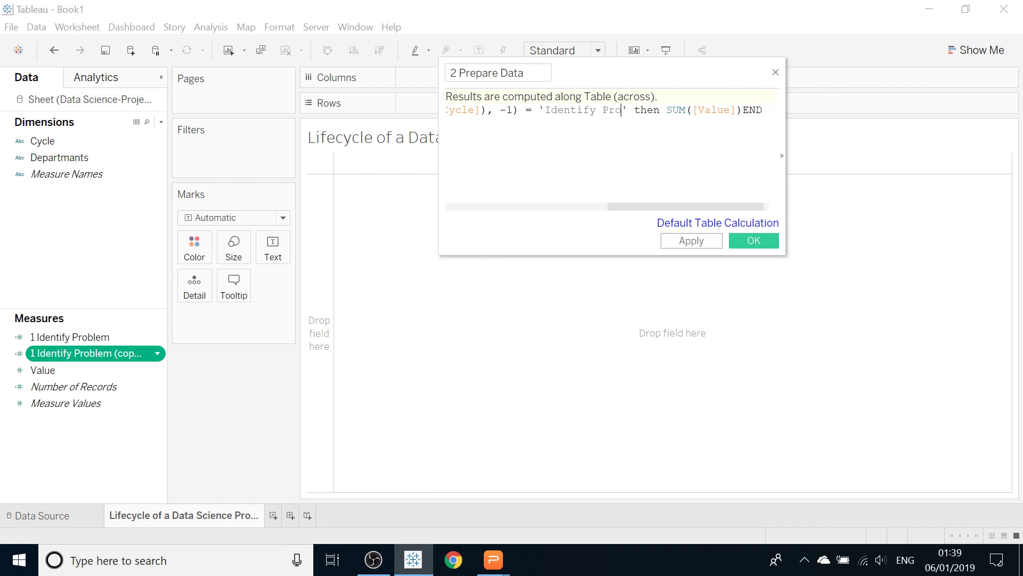
key(BackSpace)
key(BackSpace)
key(BackSpace)
key(BackSpace)
key(BackSpace)
key(BackSpace)
key(BackSpace)
key(BackSpace)
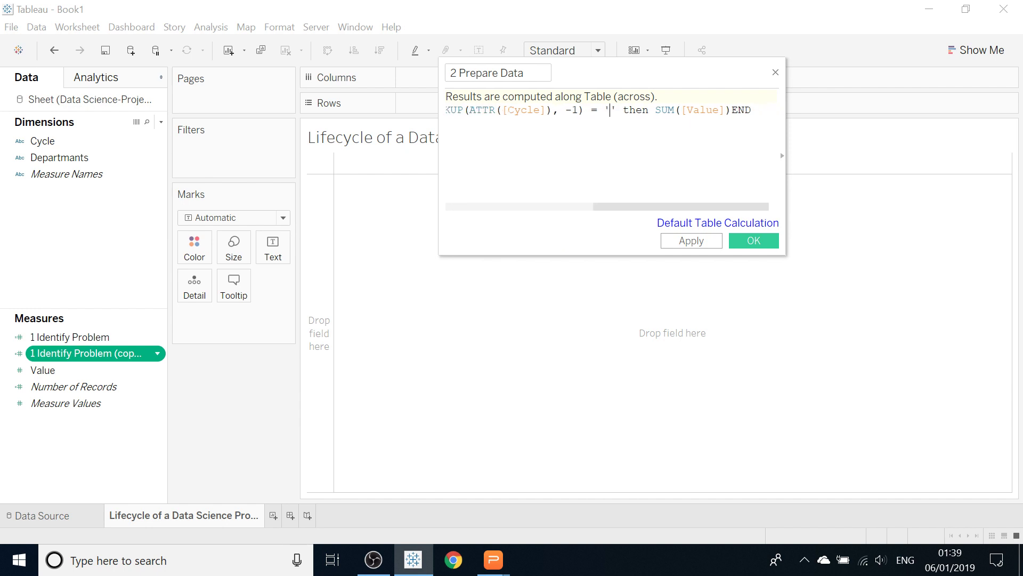
text(Prepare )
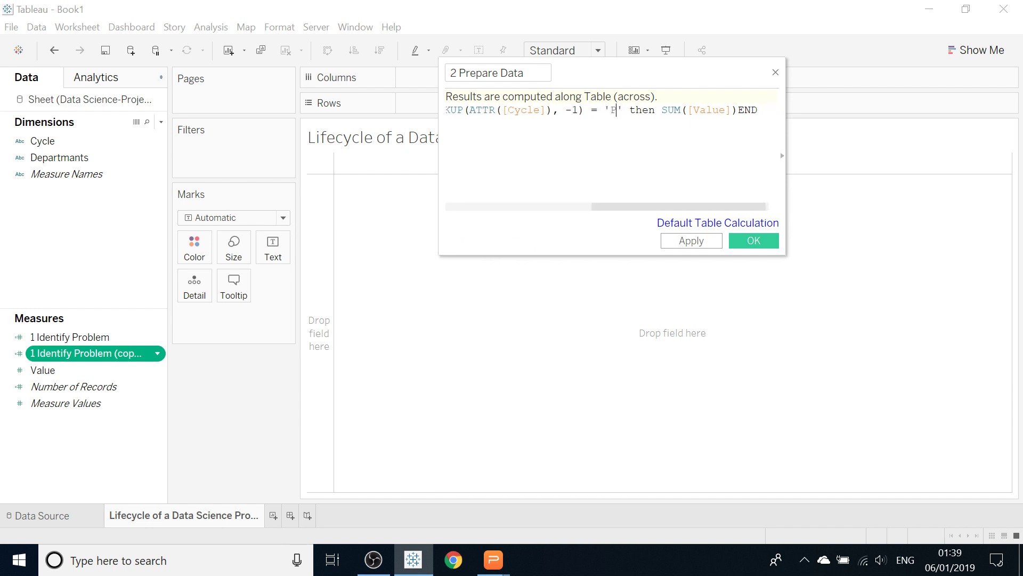
text(Data)
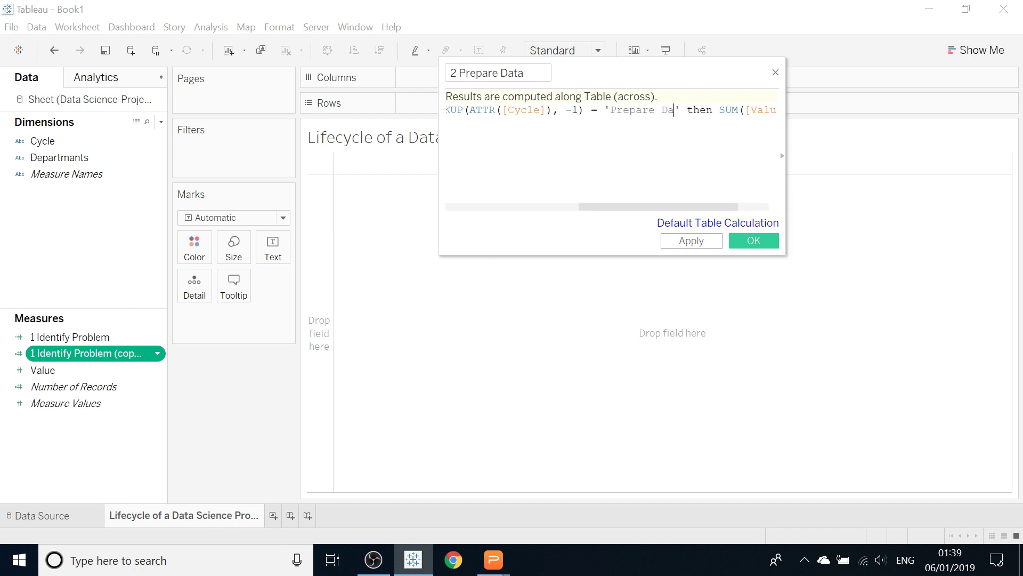
Step: Replace the stage name in the formula's first ATTR([Cycle]) condition with 'Prepare Data' and save the calculated field
drag(608, 207, 475, 206)
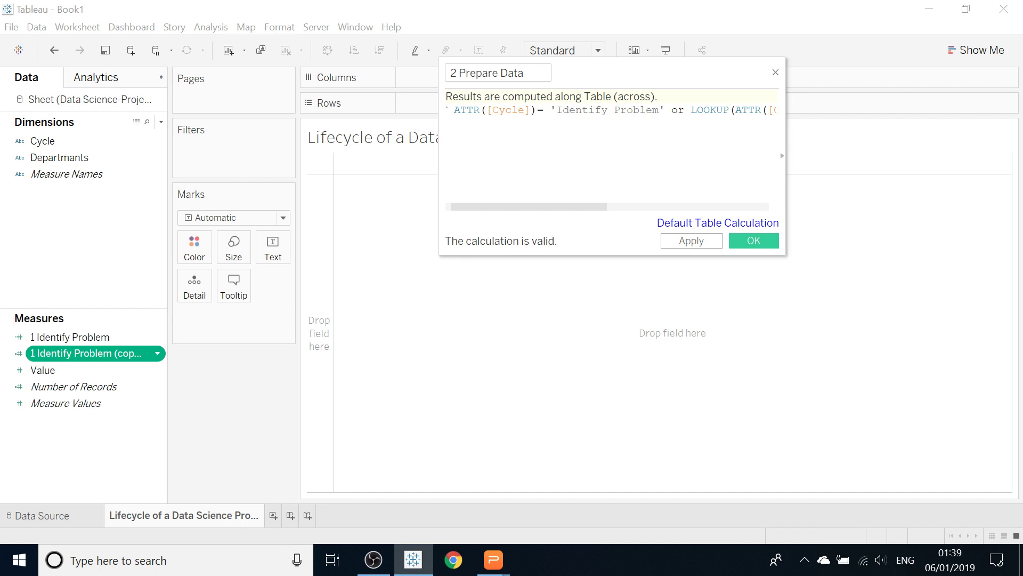
key(BackSpace)
key(BackSpace)
key(BackSpace)
key(BackSpace)
key(BackSpace)
key(BackSpace)
key(BackSpace)
key(BackSpace)
key(BackSpace)
key(BackSpace)
key(BackSpace)
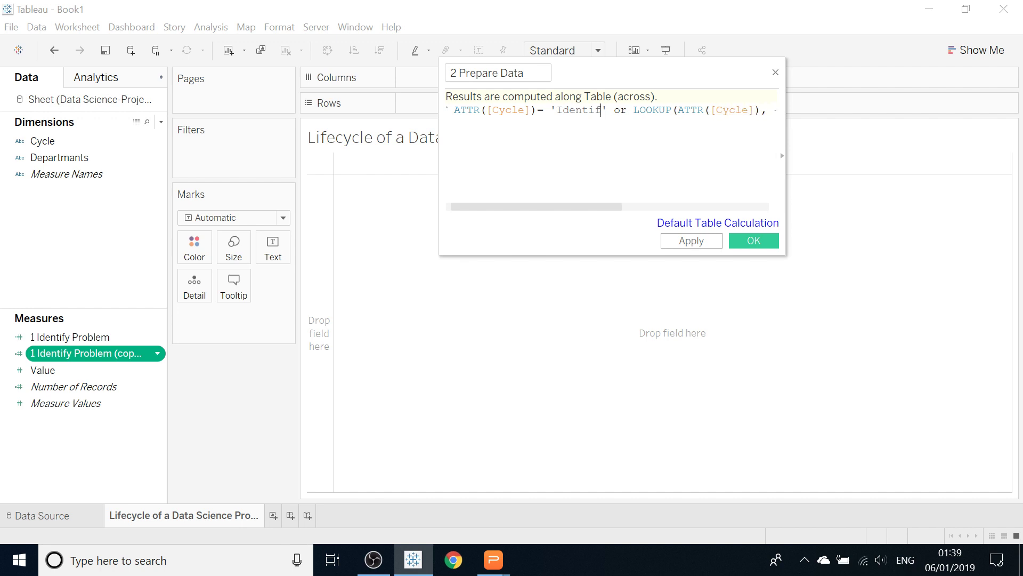
key(BackSpace)
key(BackSpace)
key(BackSpace)
key(BackSpace)
key(BackSpace)
text(Pre)
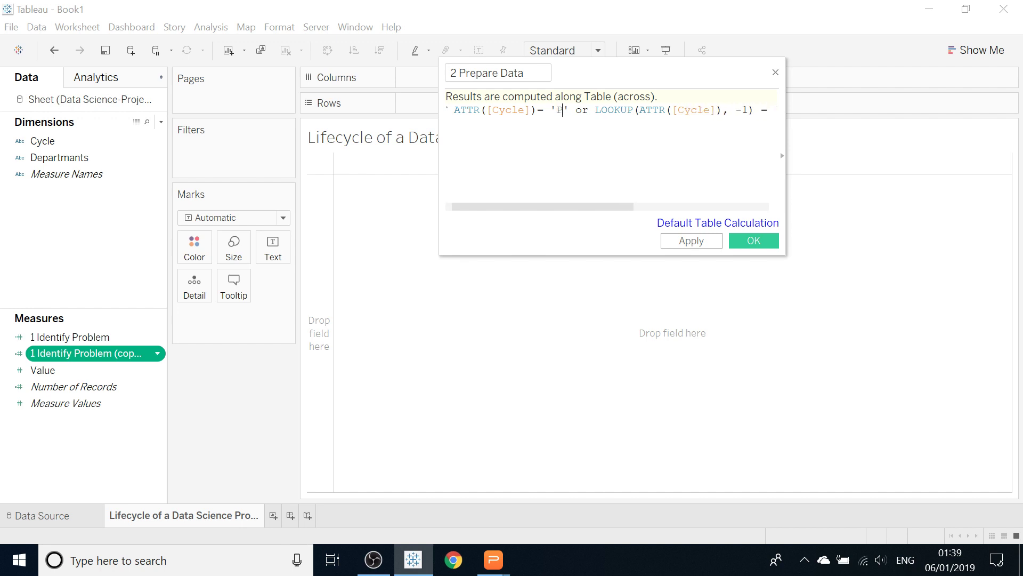
text(pare Data)
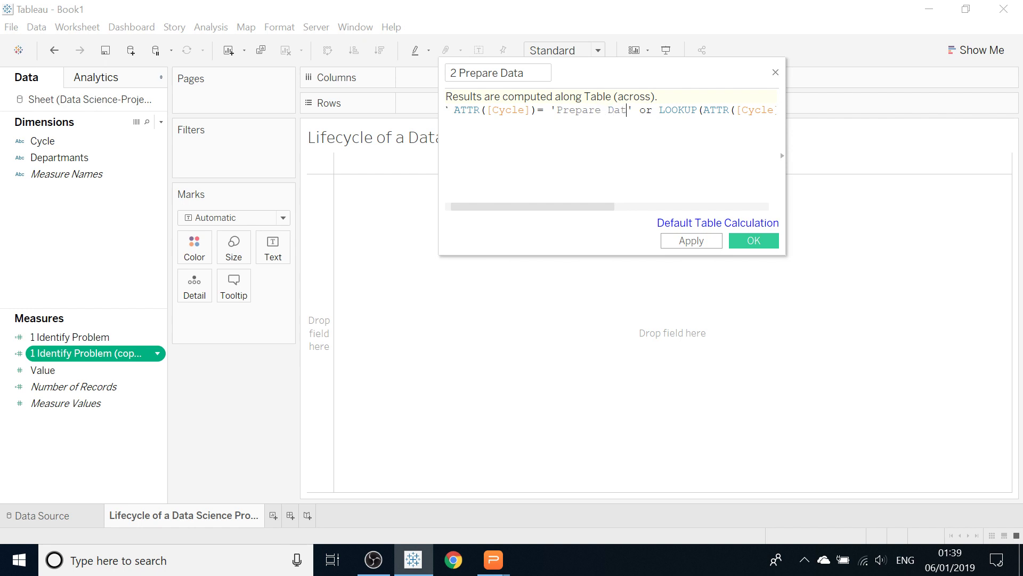
click(698, 241)
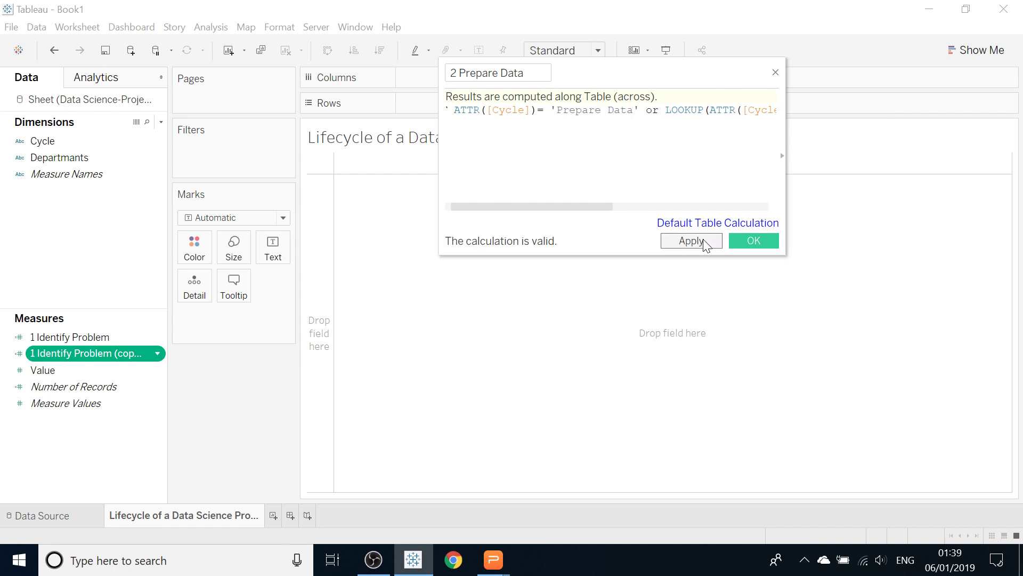
click(754, 240)
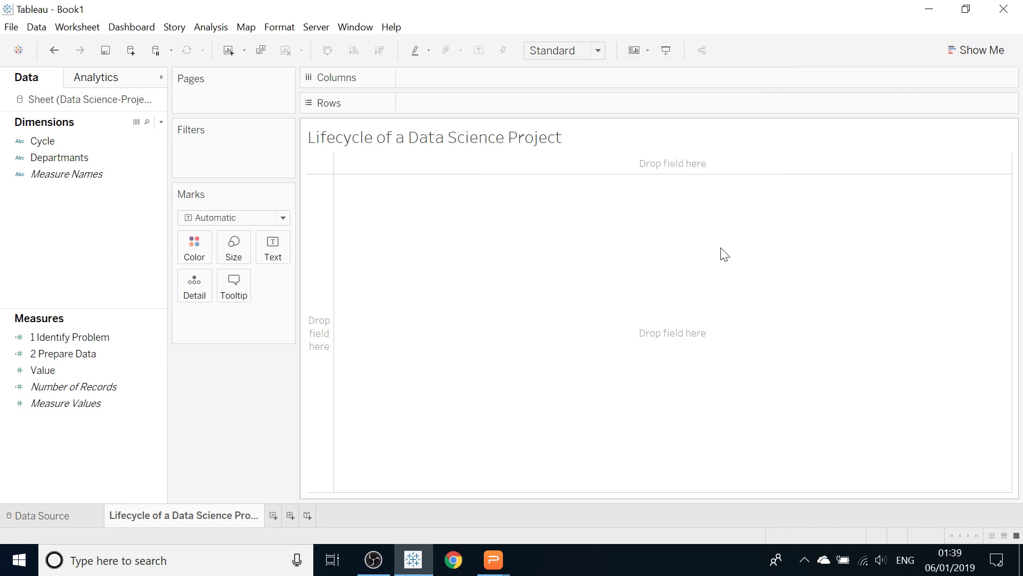
Step: Duplicate the 2 Prepare Data measure, open the copy for editing and name it "3 Analyse Data"
click(160, 356)
click(161, 355)
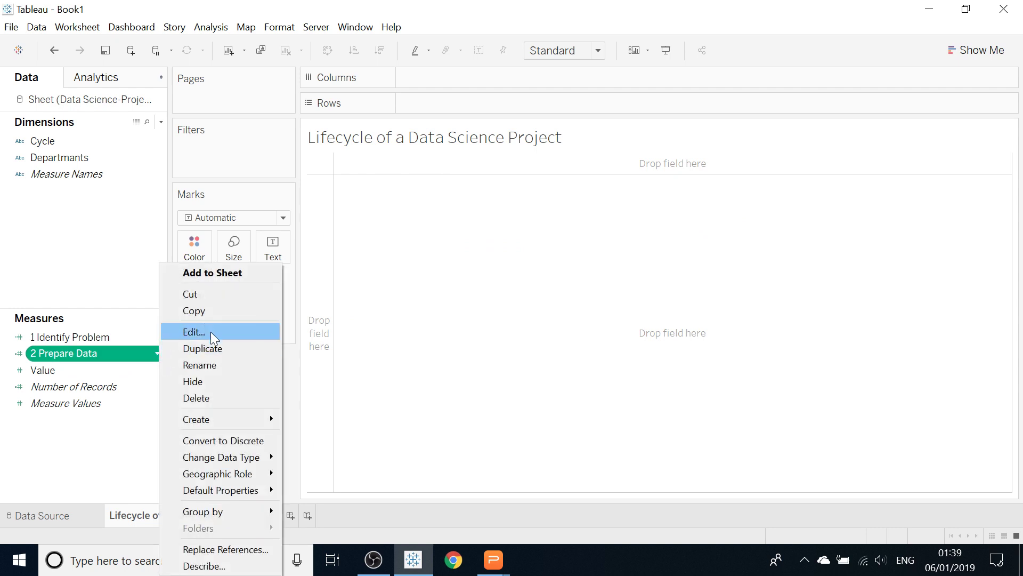
click(216, 348)
click(158, 369)
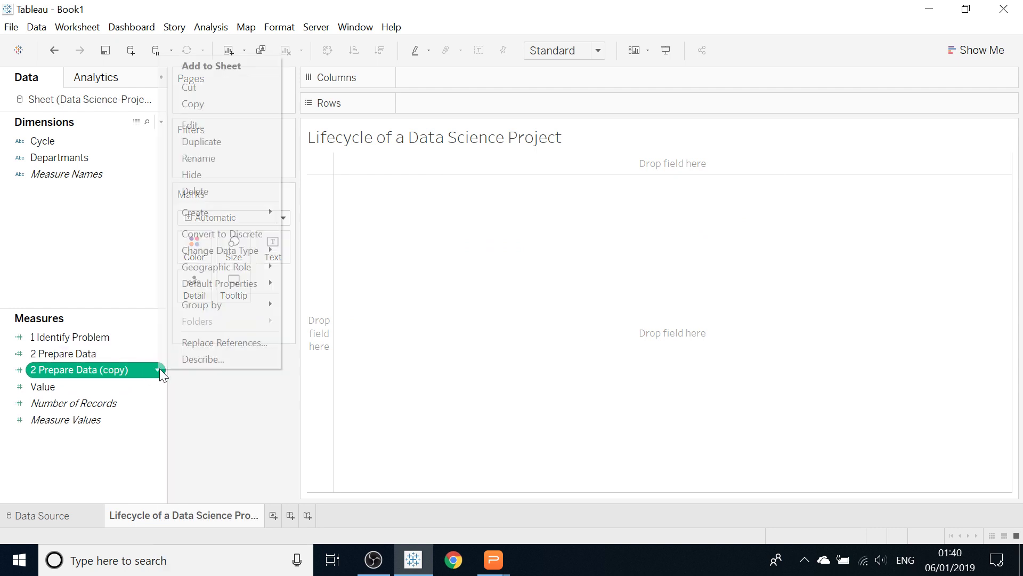
click(217, 127)
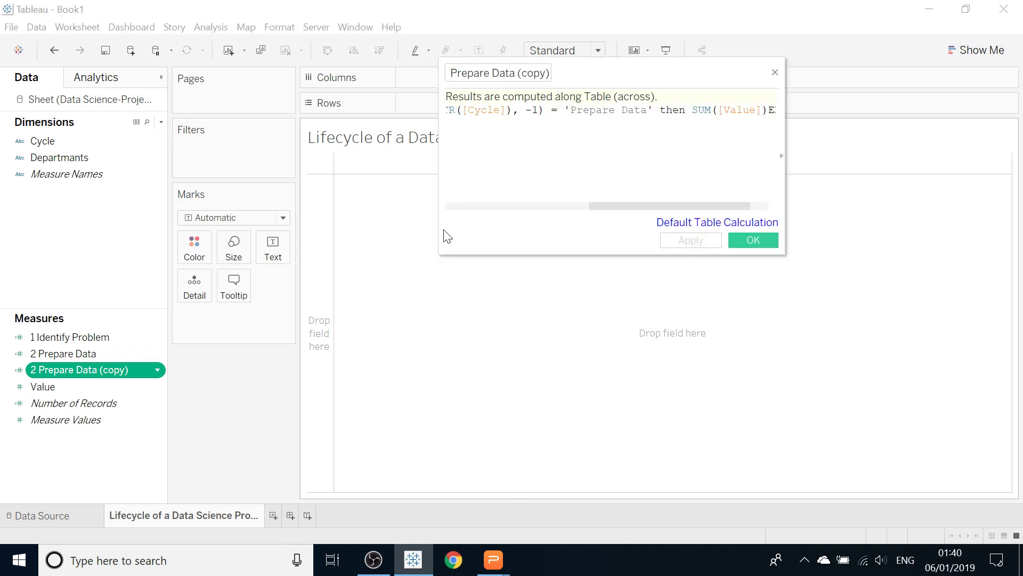
drag(550, 73, 414, 85)
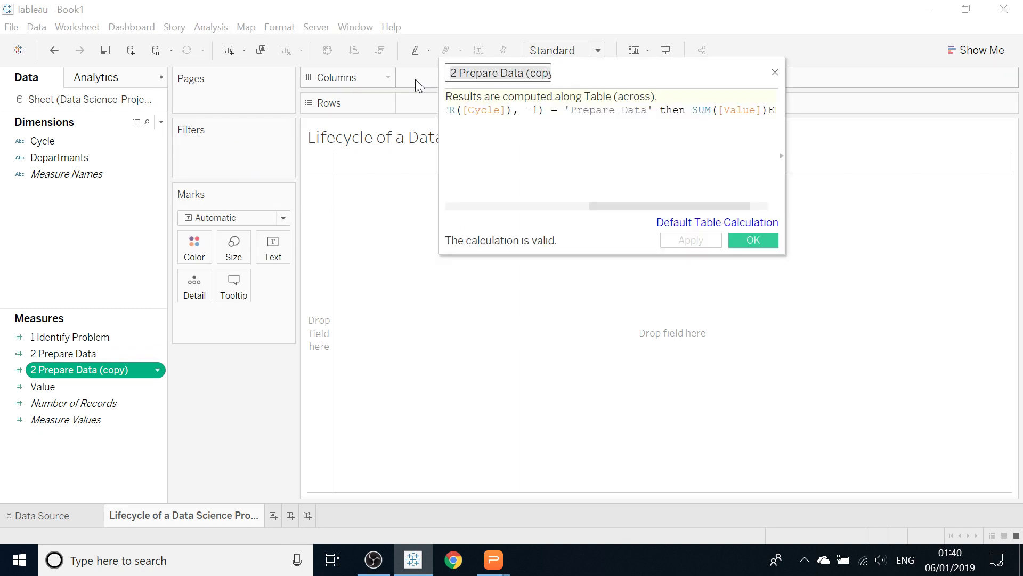
key(BackSpace)
text(3)
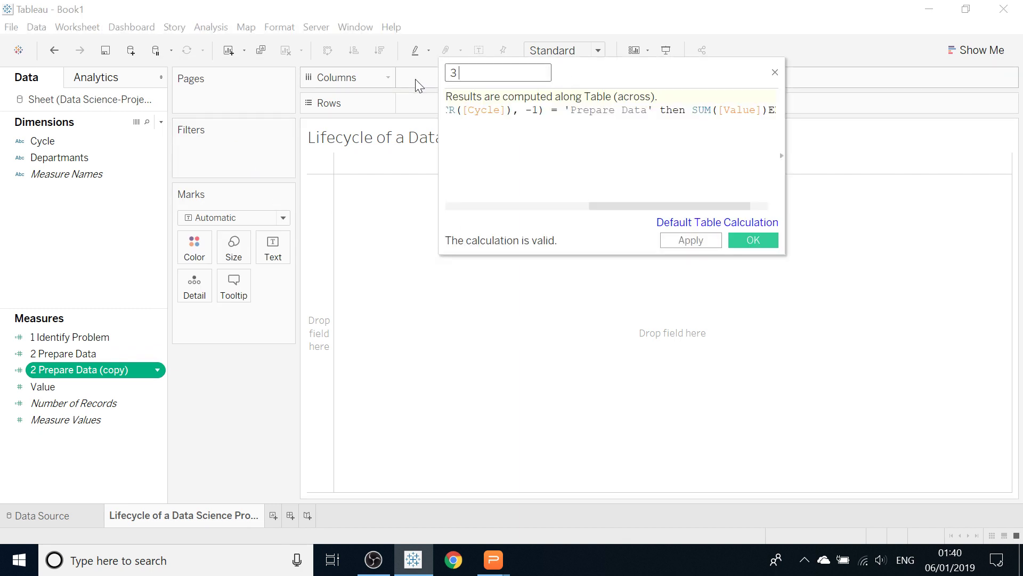
text( Analyse Data)
Step: Change the stage name in the LOOKUP condition of the 3 Analyse Data formula to 'Analyse Data'
click(615, 110)
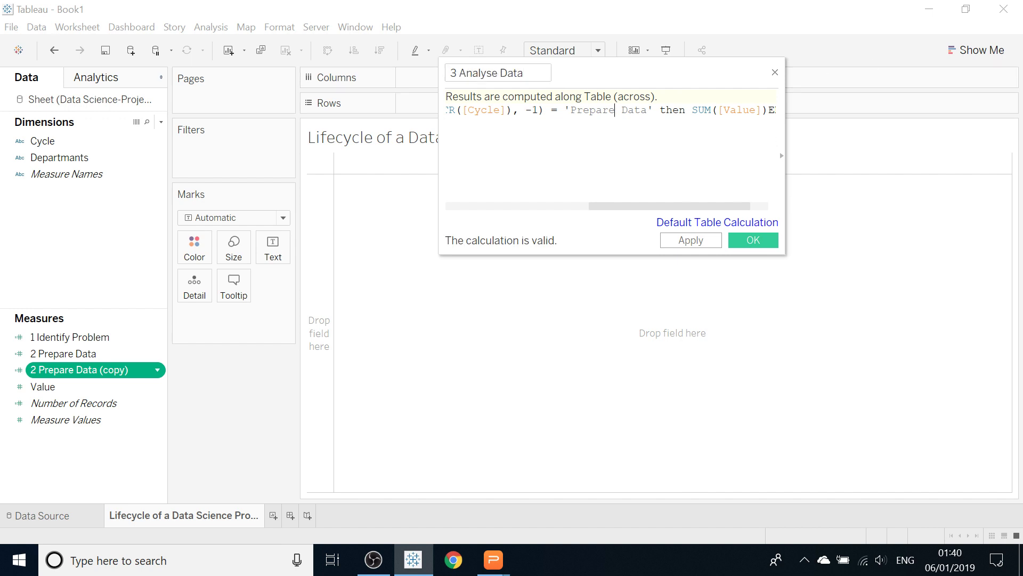
key(BackSpace)
key(BackSpace)
key(BackSpace)
key(BackSpace)
key(BackSpace)
key(BackSpace)
key(BackSpace)
text(Analyse)
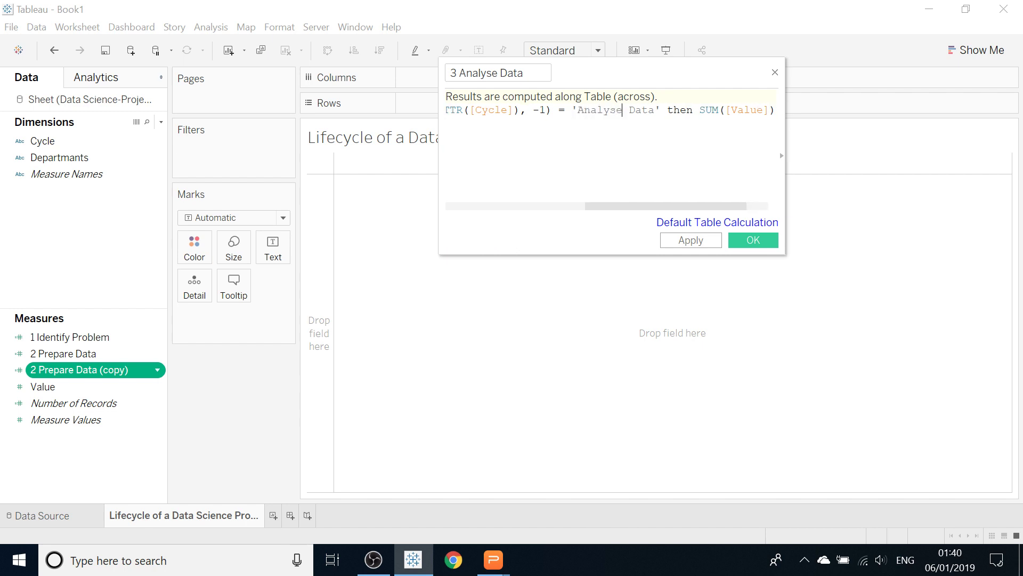
Step: Change the first ATTR([Cycle]) condition's stage name to 'Analyse Data' and save the calculated field
drag(664, 208, 519, 205)
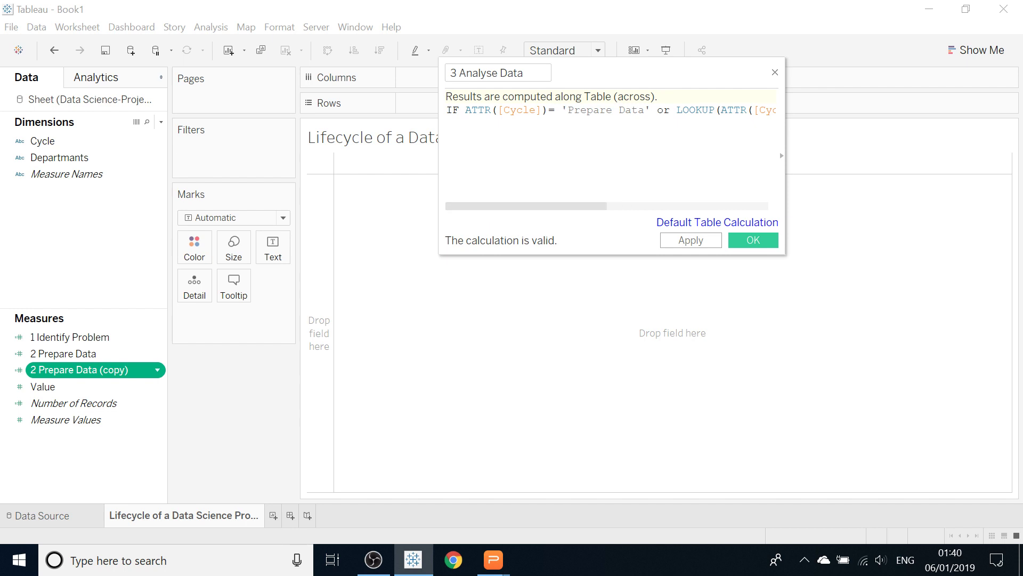
key(BackSpace)
key(BackSpace)
key(BackSpace)
key(BackSpace)
key(BackSpace)
key(BackSpace)
key(BackSpace)
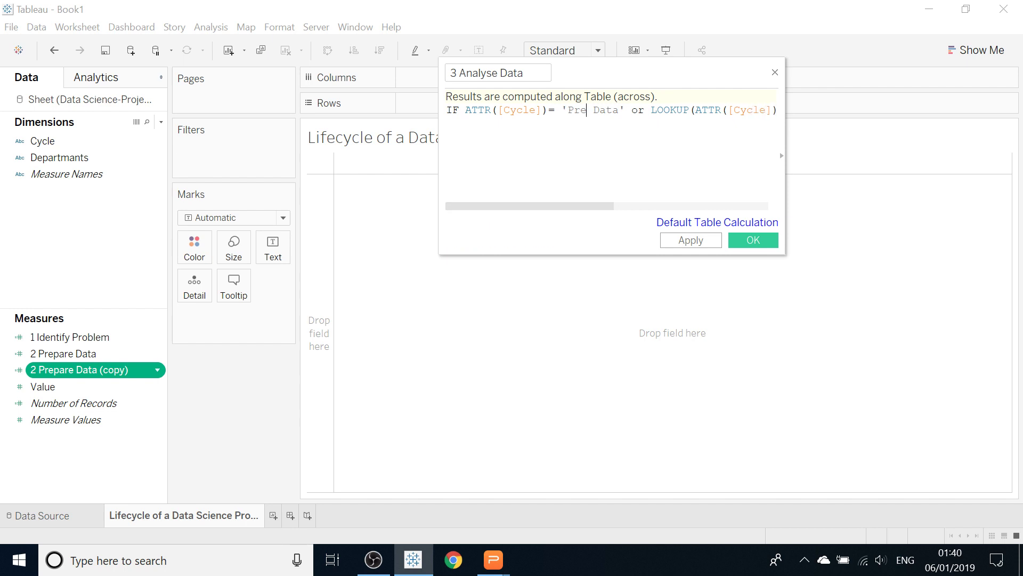
text(Analyse)
click(682, 240)
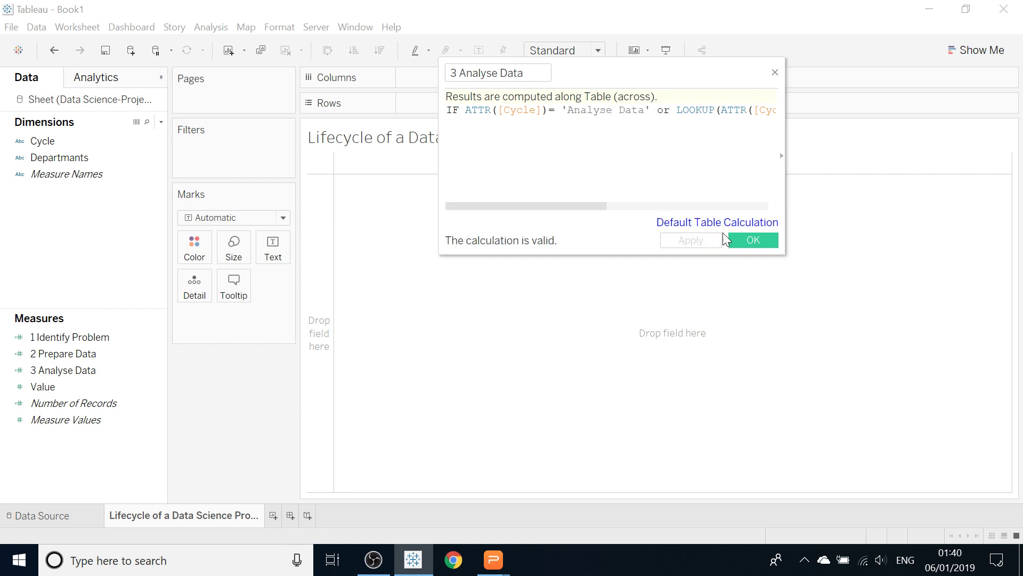
click(757, 240)
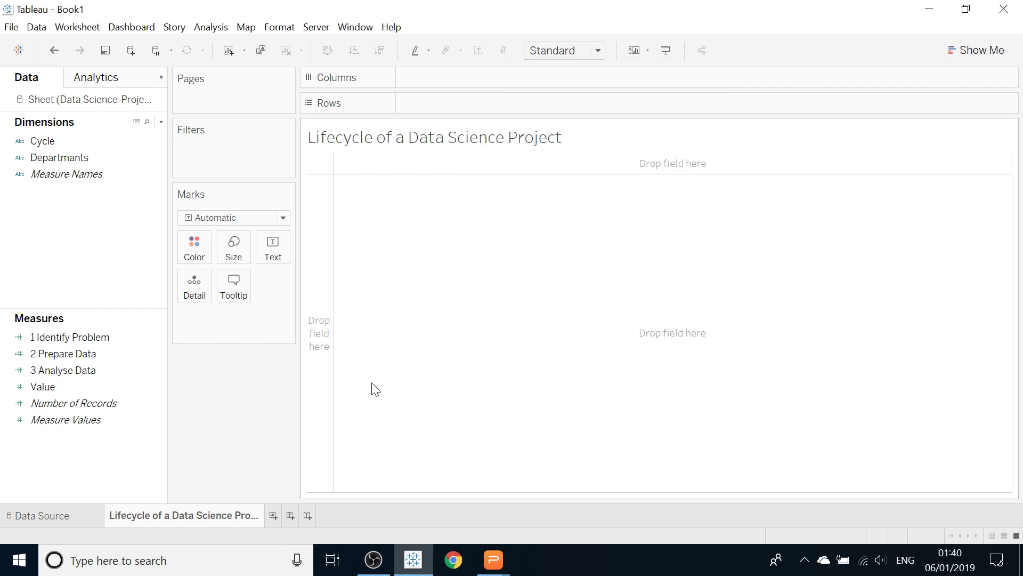
Step: Duplicate the 3 Analyse Data measure, open the copy for editing and name it "4 Visaulize Data"
right_click(153, 376)
click(198, 147)
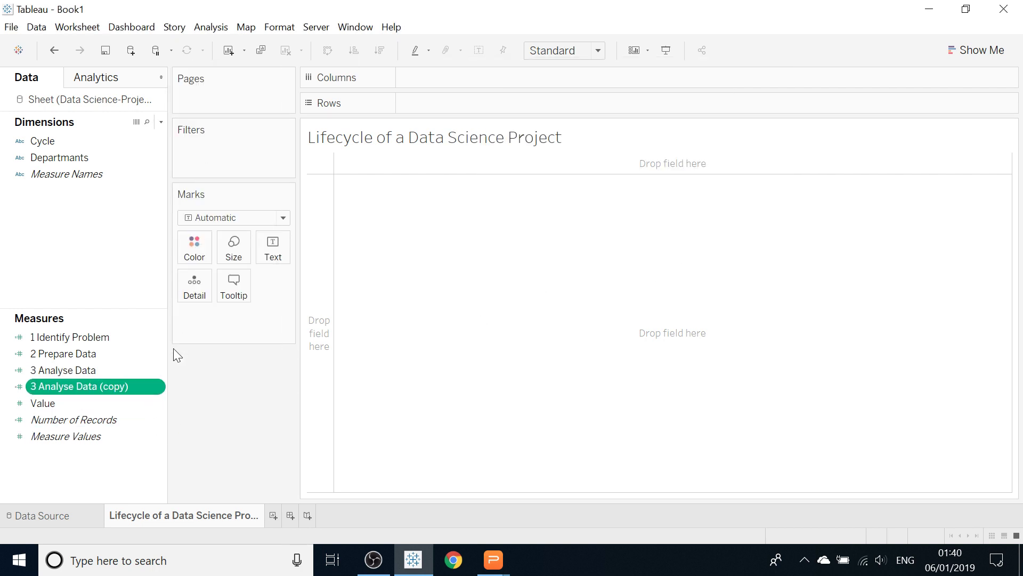
click(158, 386)
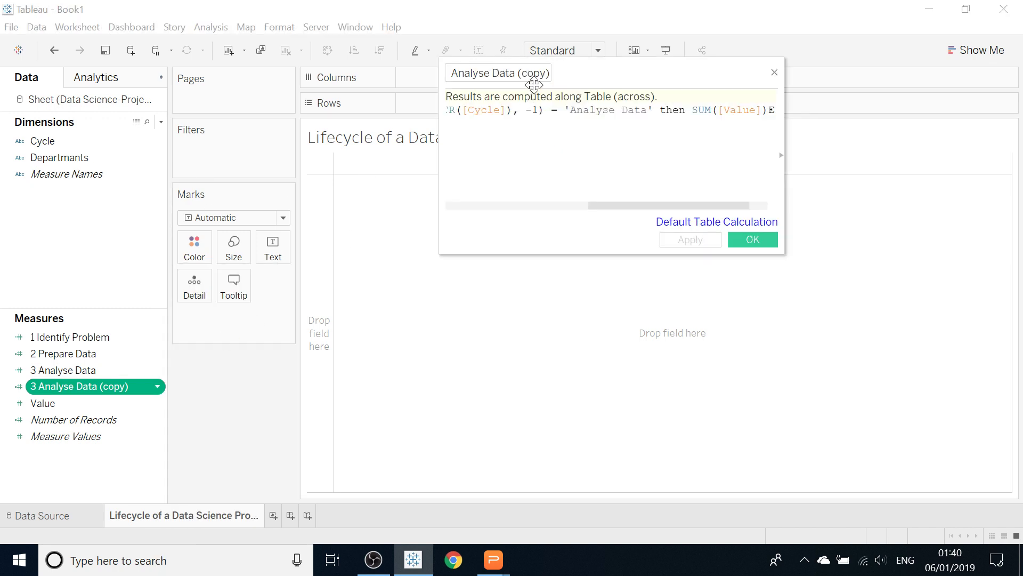
click(529, 73)
key(BackSpace)
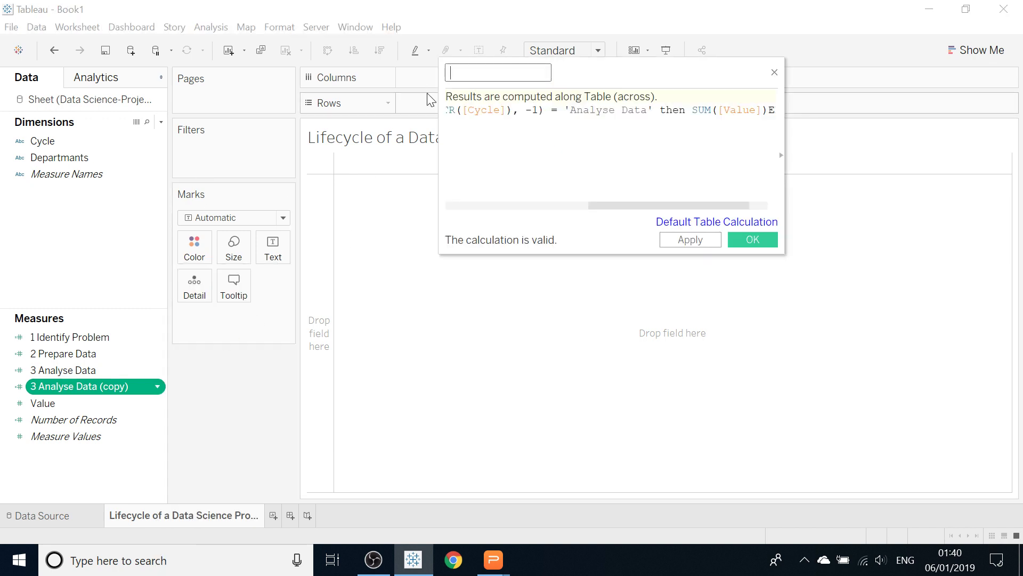
text(4 Visaulize Data)
Step: Change the stage name in the LOOKUP condition of the 4 Visaulize Data formula to 'Visualize Data'
click(615, 110)
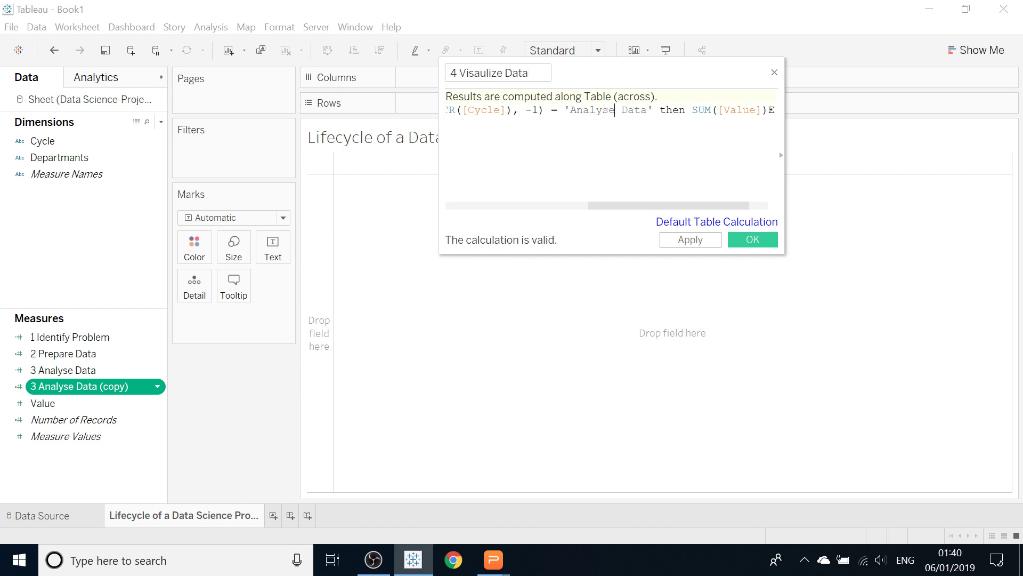
key(BackSpace)
key(BackSpace)
key(BackSpace)
key(BackSpace)
key(BackSpace)
key(BackSpace)
key(BackSpace)
text(Vi)
key(BackSpace)
key(BackSpace)
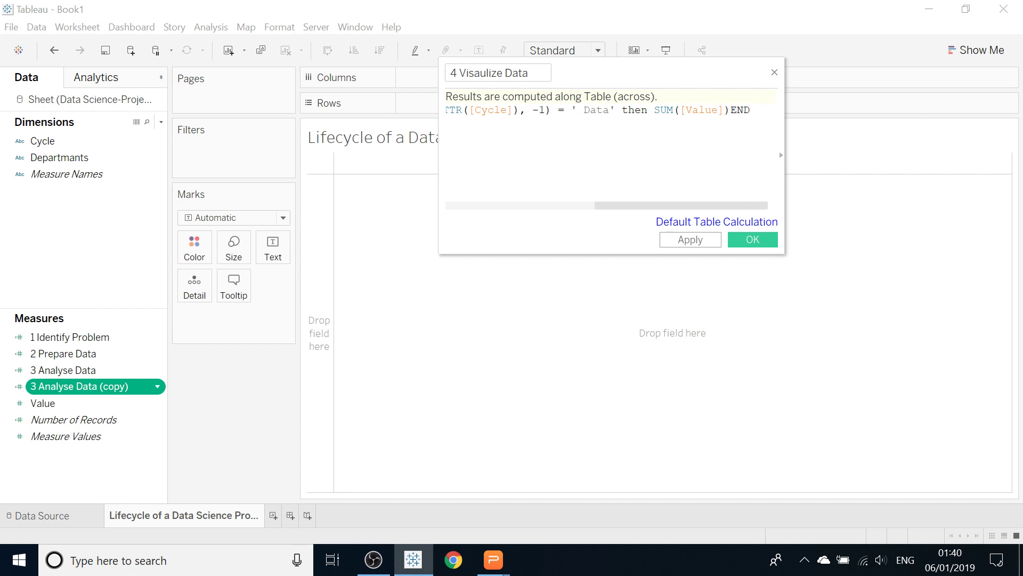
text(Visu)
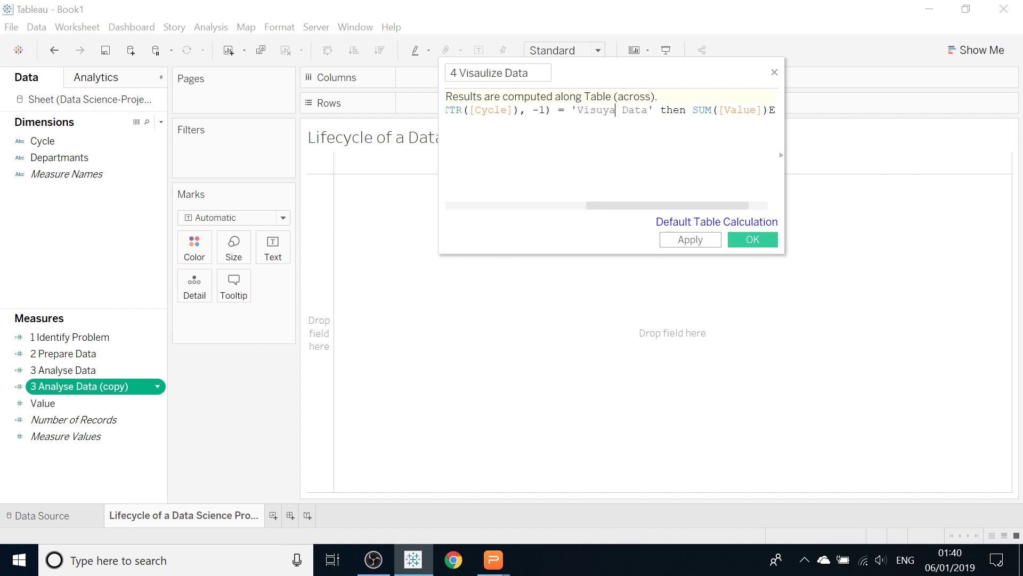
text(alize)
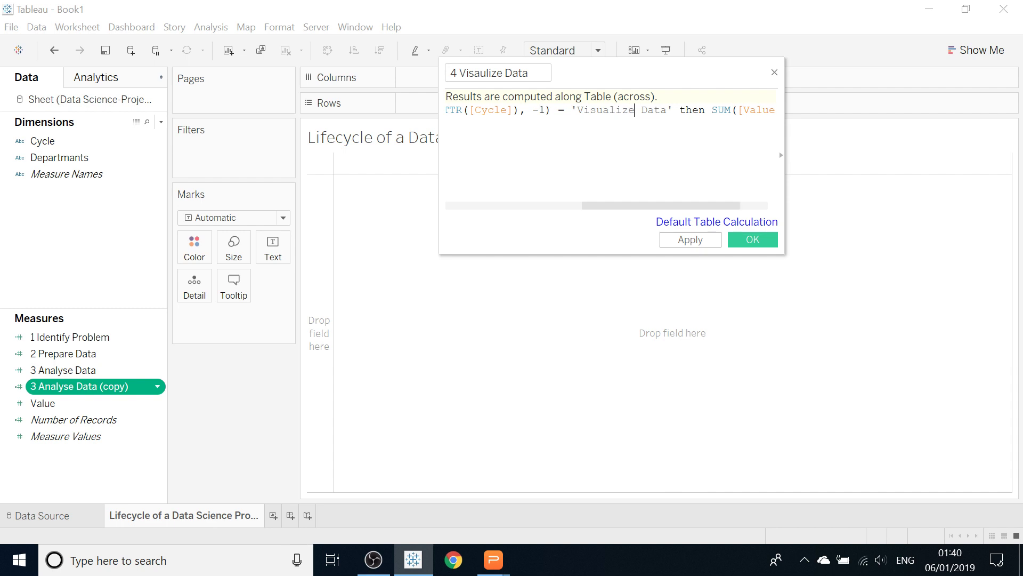
Step: Change the stage name in the formula's first ATTR([Cycle]) condition to 'Visualize Data'
drag(599, 205, 426, 205)
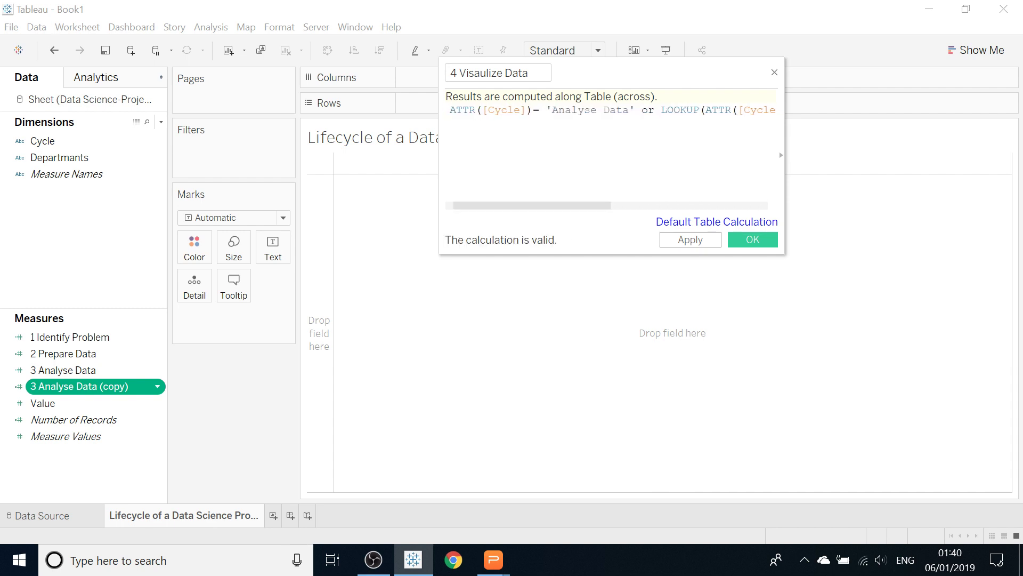
drag(597, 110, 559, 110)
key(BackSpace)
key(BackSpace)
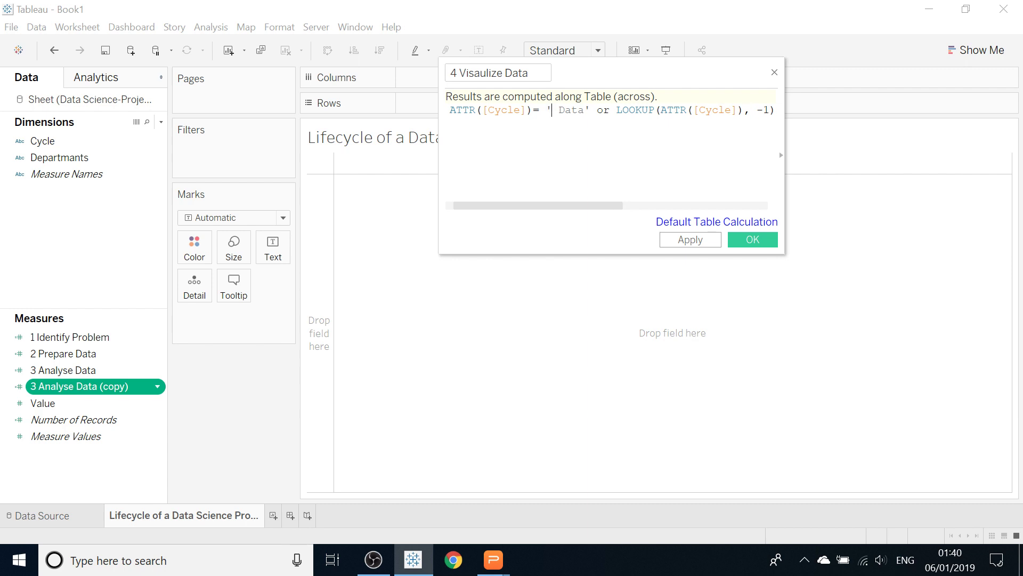
text(Visualize)
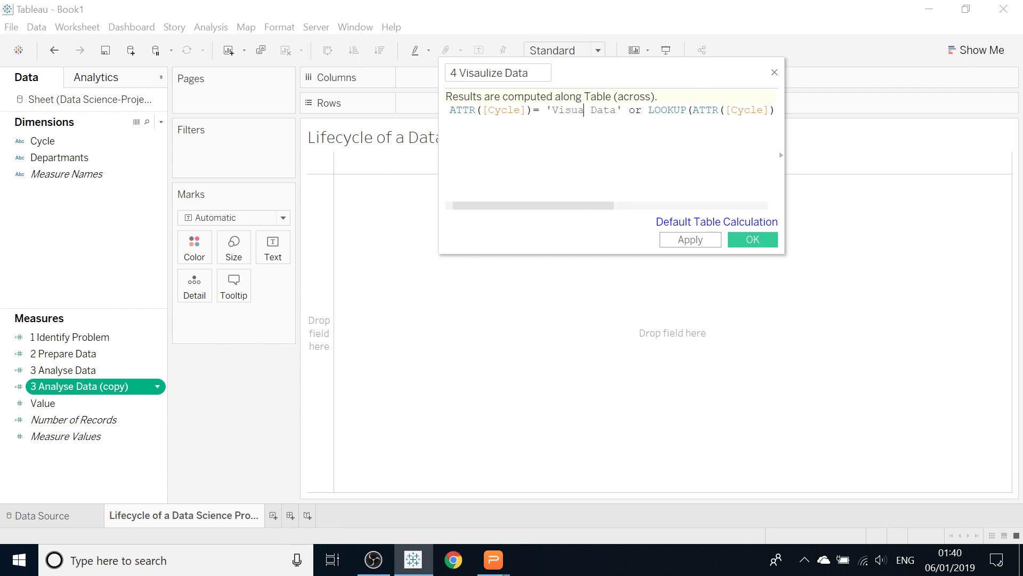
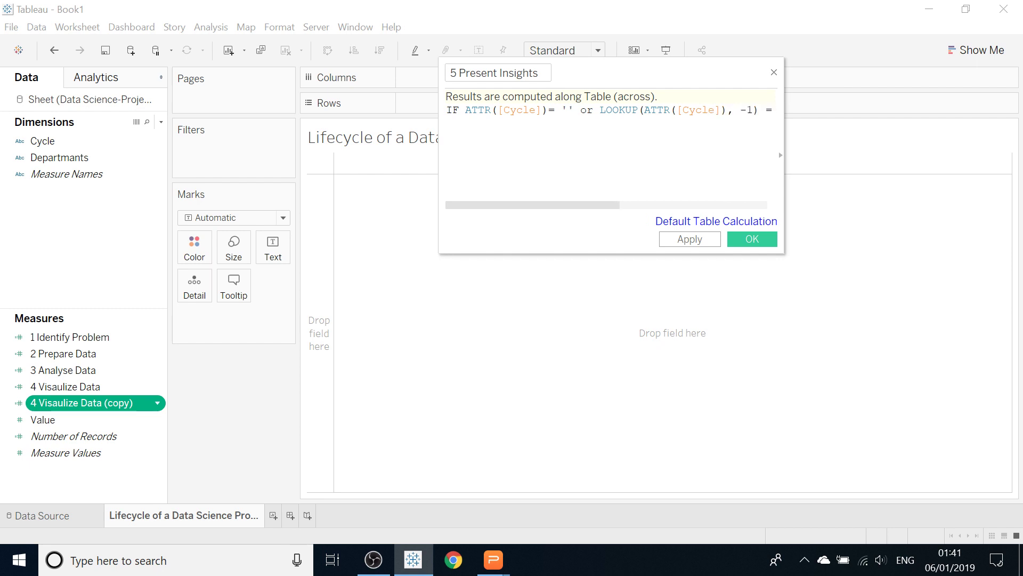
Step: Enter 'Present Insights' as the stage name in the first condition of the 5 Present Insights formula and apply the calculation
text(Prese)
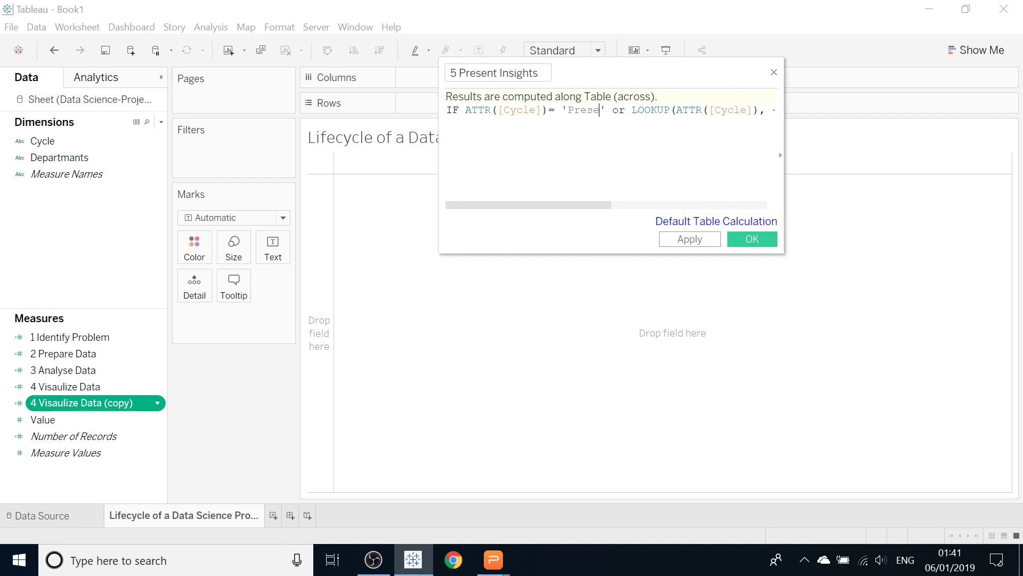
text(nt Insight)
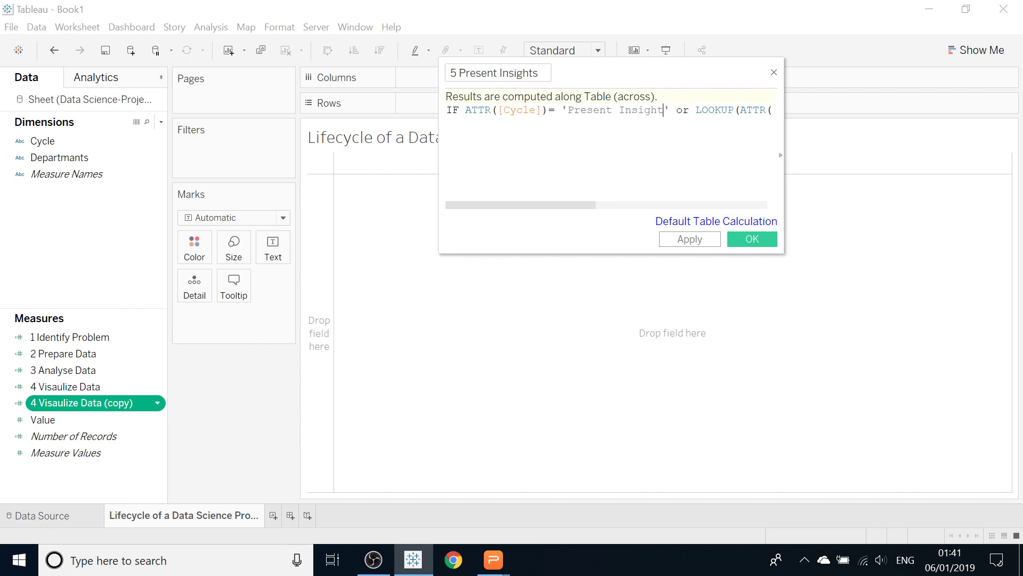
text(s)
click(687, 238)
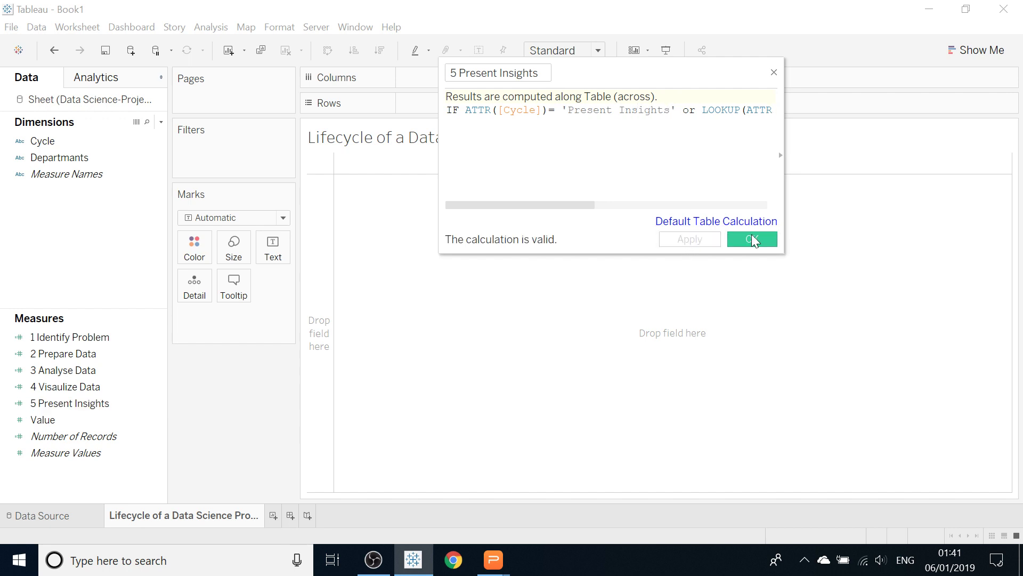
Step: Duplicate the 5 Present Insights measure, open the copy for editing and name it "6 Gain Profit"
click(751, 237)
click(158, 406)
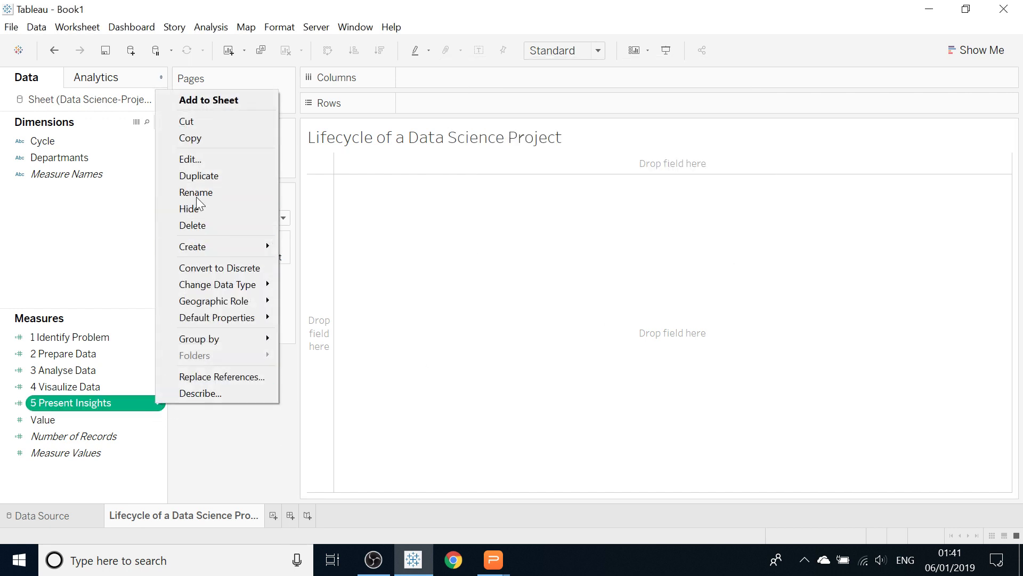
click(267, 177)
click(159, 419)
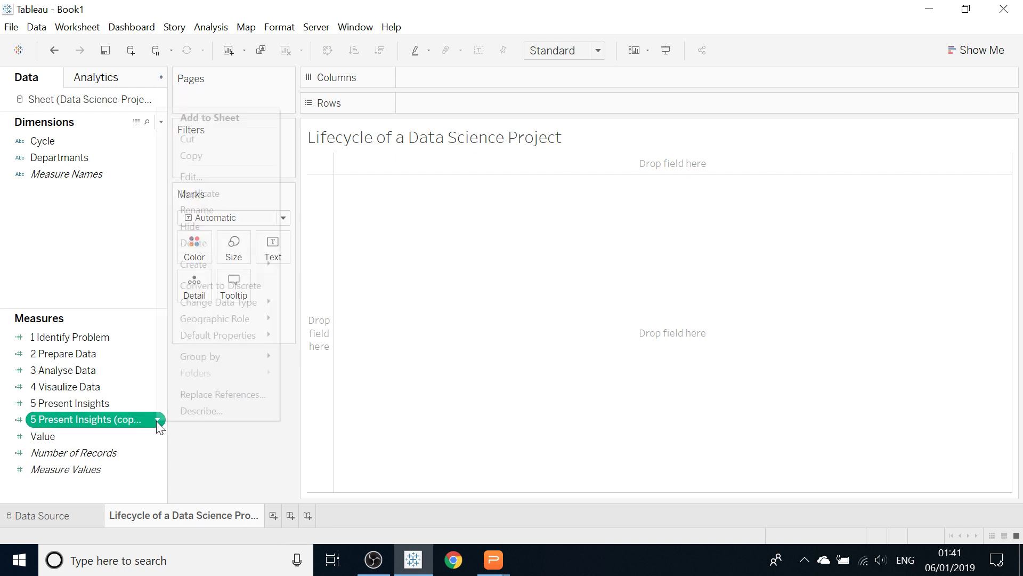
click(199, 177)
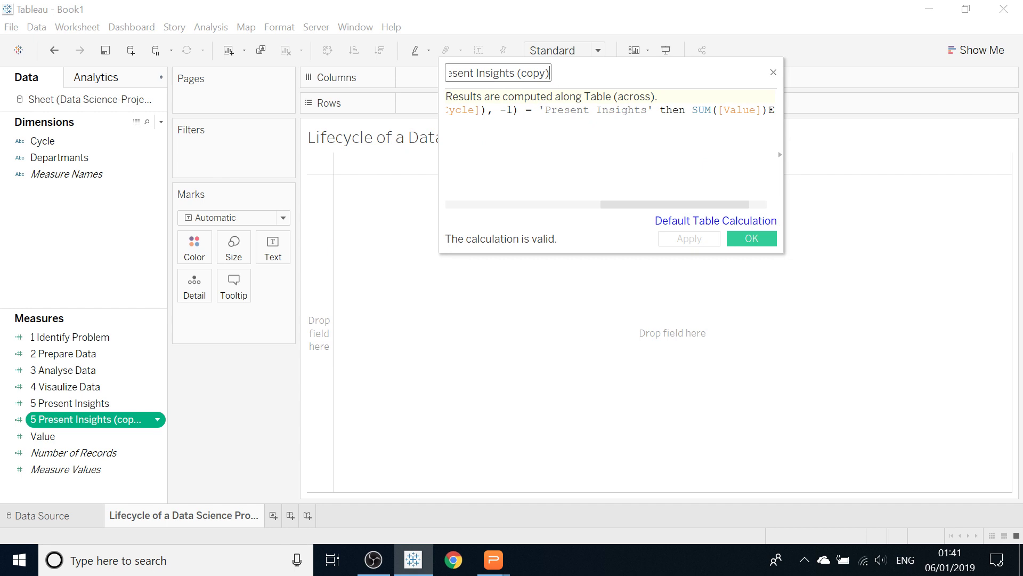
key(ctrl+a)
key(BackSpace)
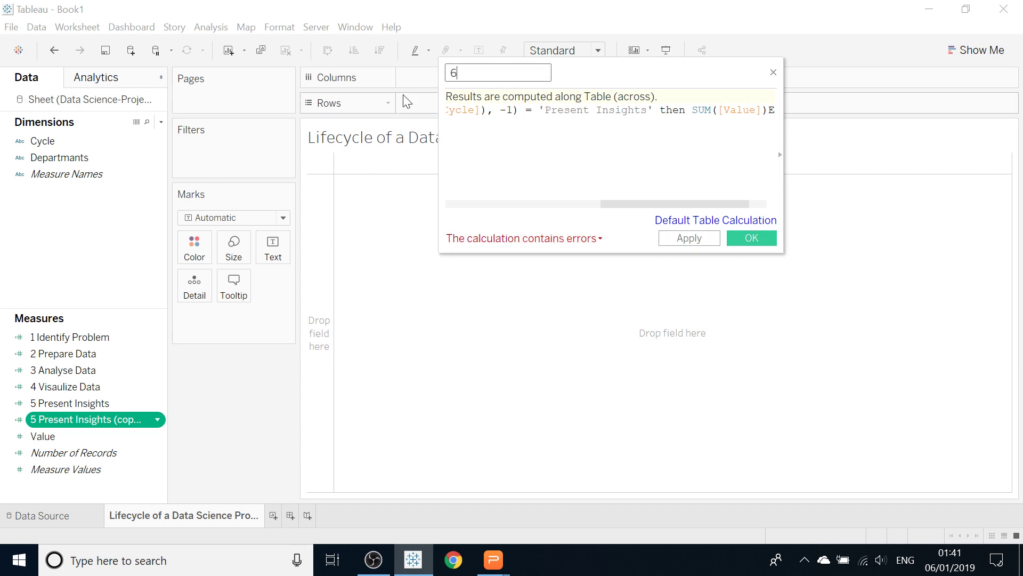
text(6)
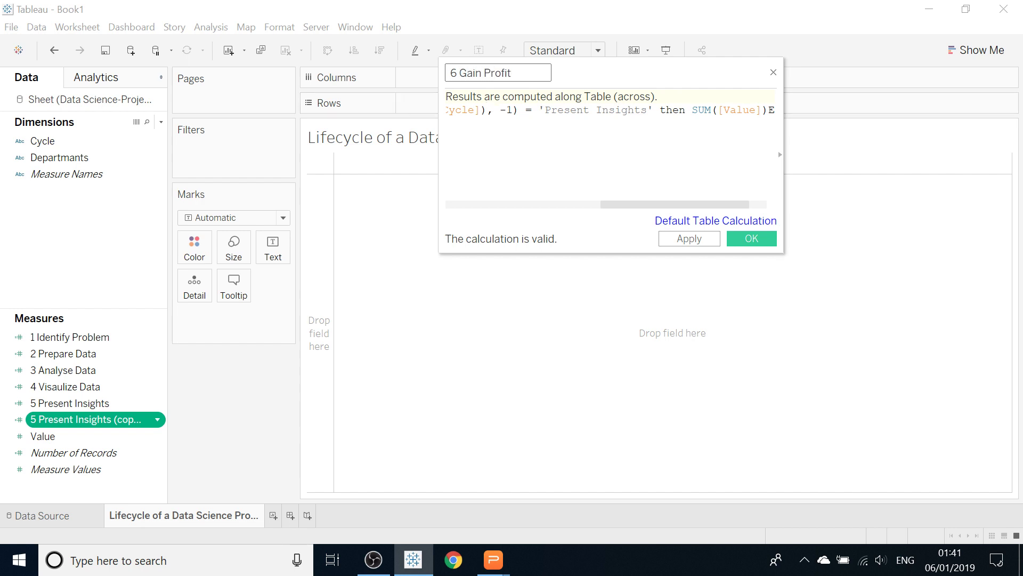
Step: Change the stage name in the LOOKUP condition of the 6 Gain Profit formula to 'Gain Profit'
drag(651, 109, 674, 171)
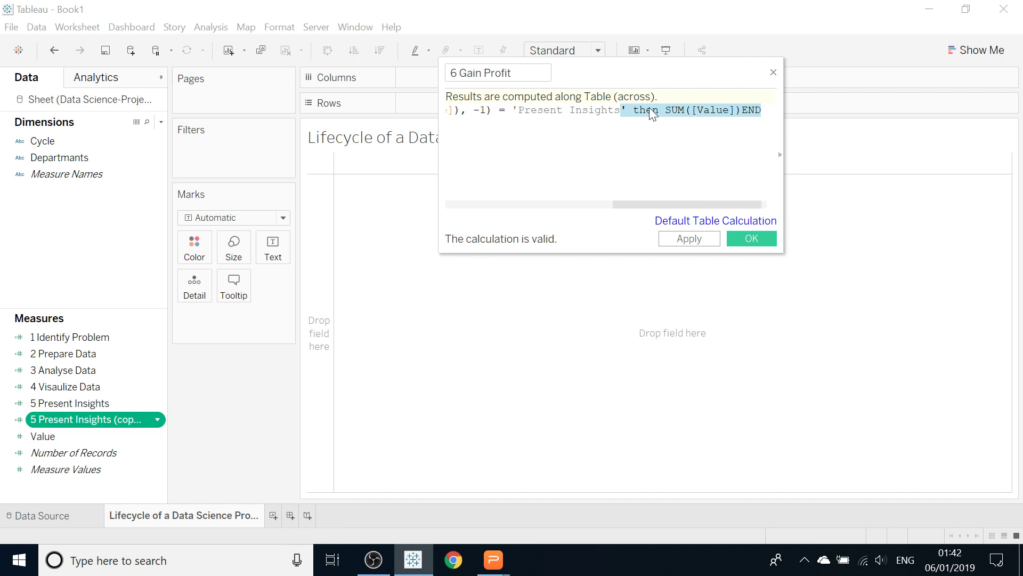
click(614, 110)
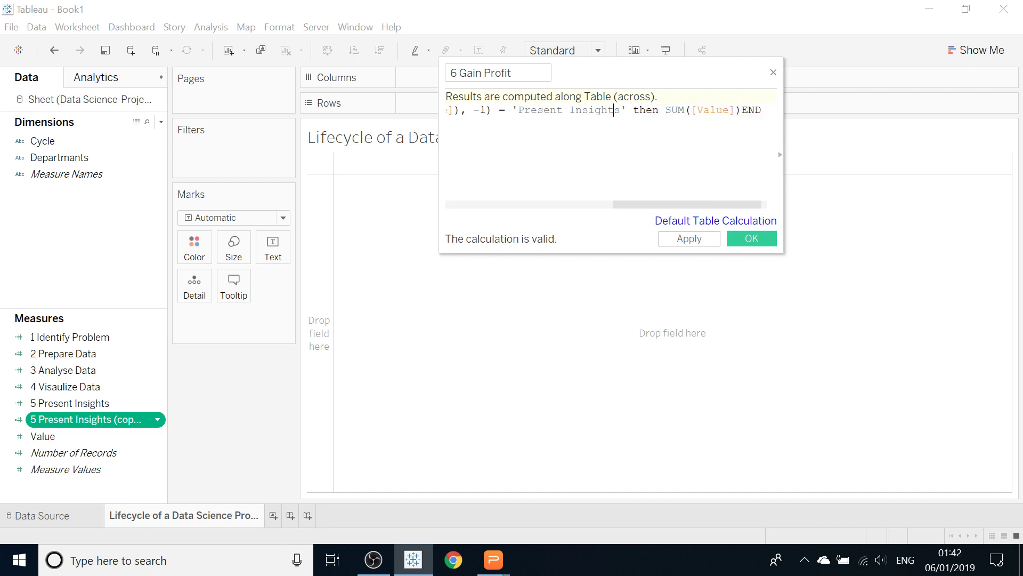
key(BackSpace)
key(BackSpace)
key(BackSpace)
key(BackSpace)
key(BackSpace)
key(BackSpace)
key(BackSpace)
key(BackSpace)
key(BackSpace)
key(BackSpace)
key(BackSpace)
key(BackSpace)
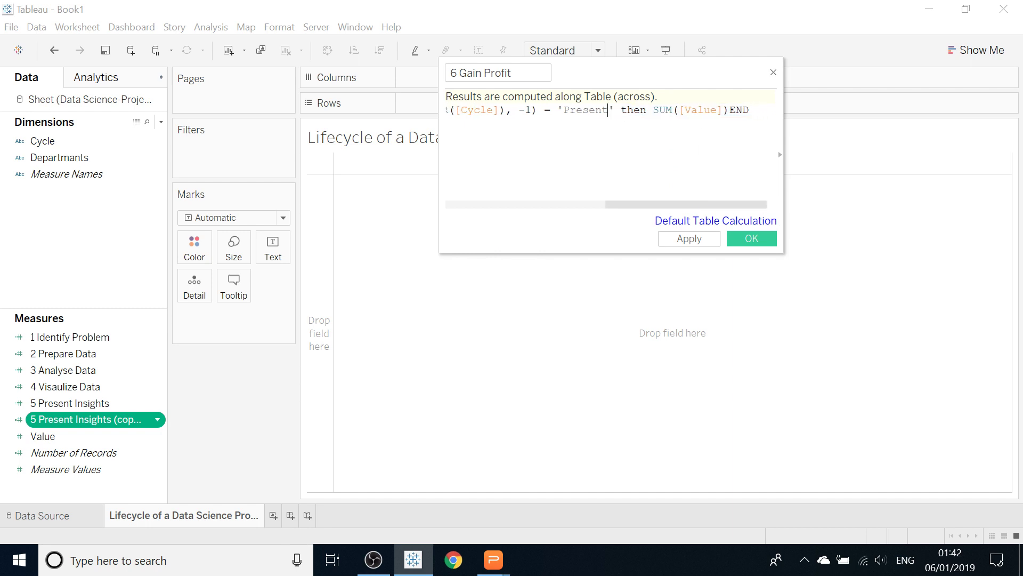
key(BackSpace)
key(BackSpace)
key(BackSpace)
key(BackSpace)
text(Gai)
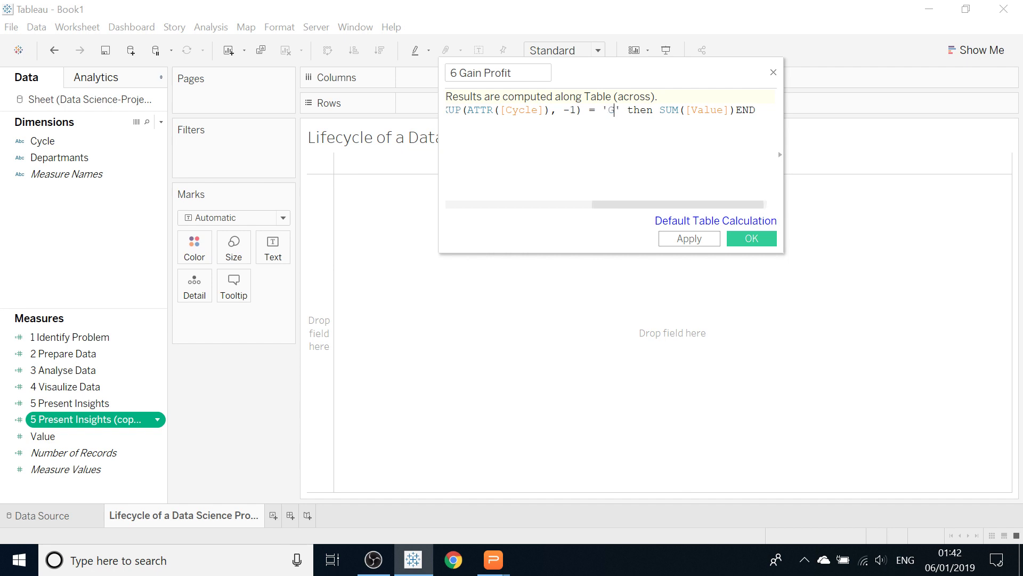
text(n )
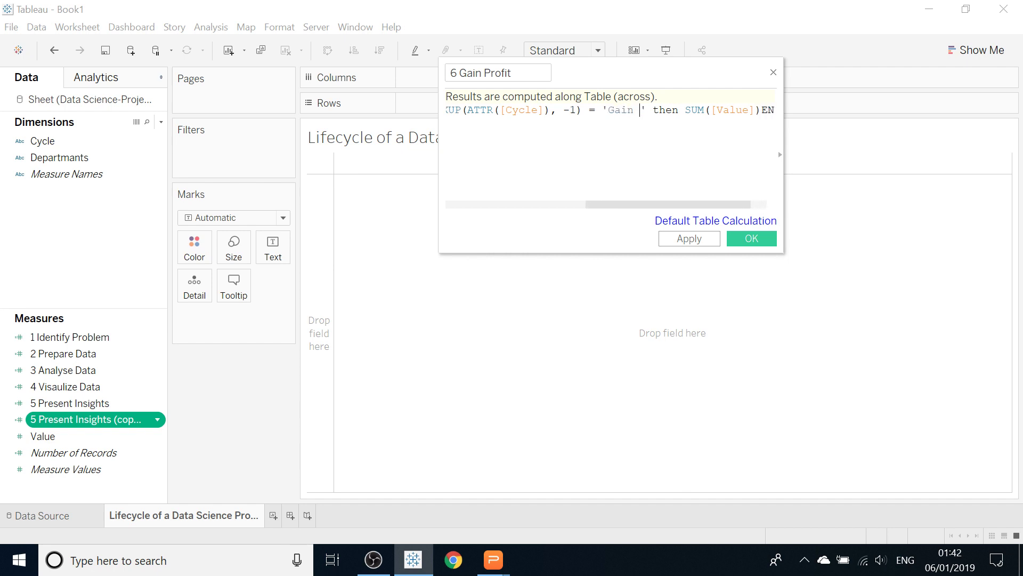
text(Profit)
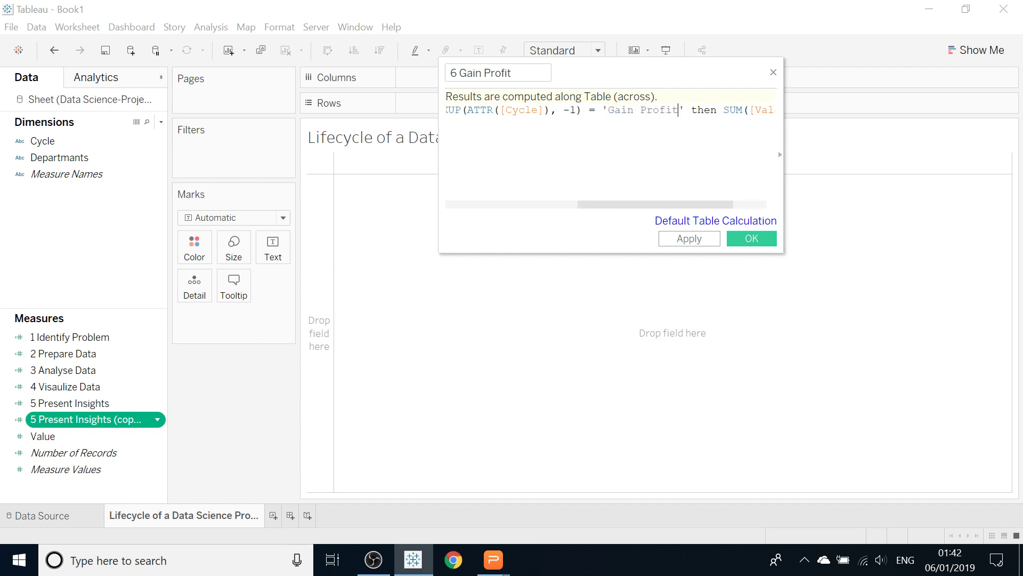
Step: Change the stage name in the formula's first ATTR([Cycle]) condition to 'Gain Profit' and save the 6 Gain Profit calculation
drag(590, 205, 482, 206)
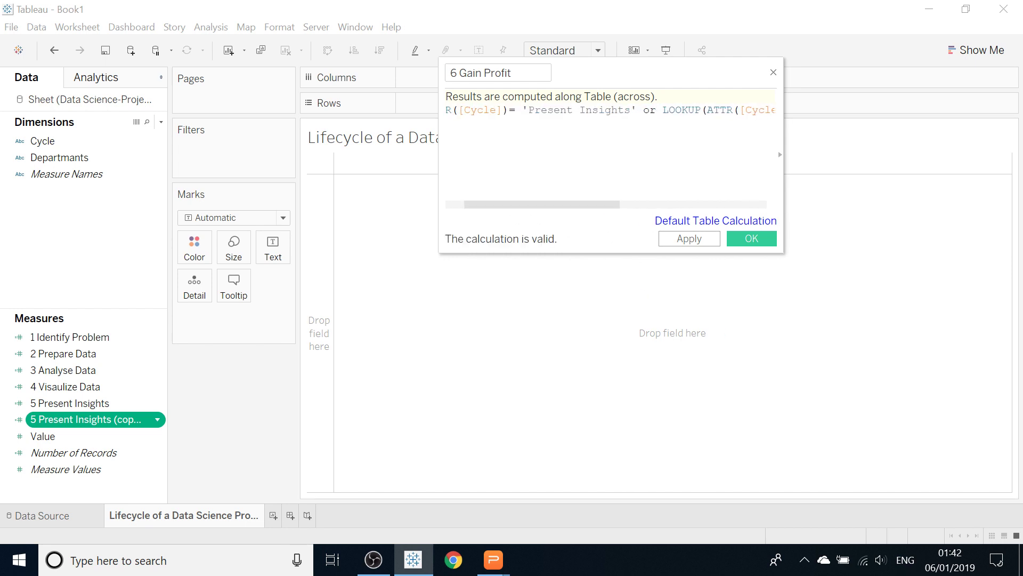
click(632, 110)
key(BackSpace)
key(BackSpace)
key(BackSpace)
key(BackSpace)
key(BackSpace)
key(BackSpace)
key(BackSpace)
key(BackSpace)
key(BackSpace)
key(BackSpace)
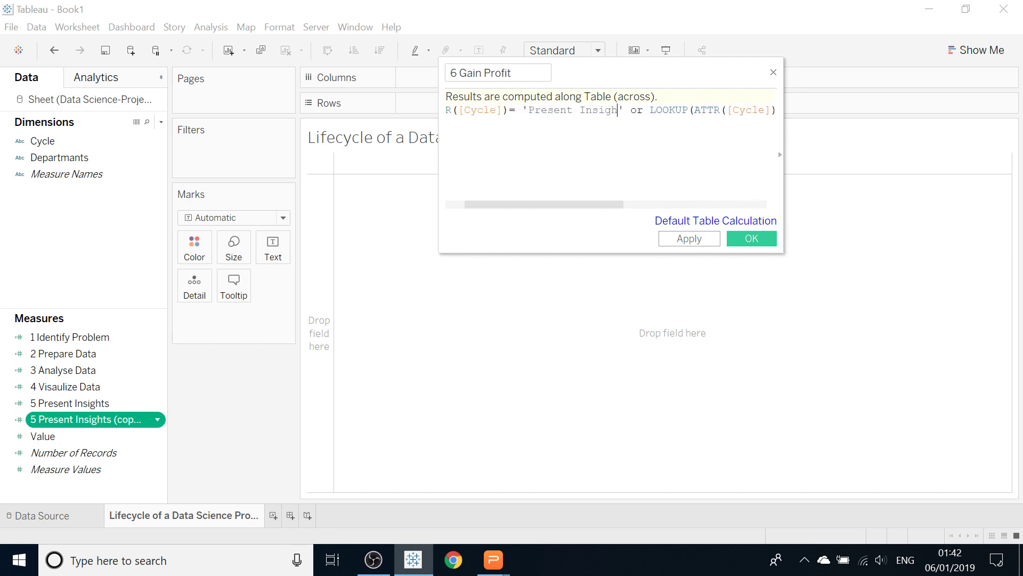
key(BackSpace)
key(BackSpace)
key(BackSpace)
key(BackSpace)
key(BackSpace)
key(BackSpace)
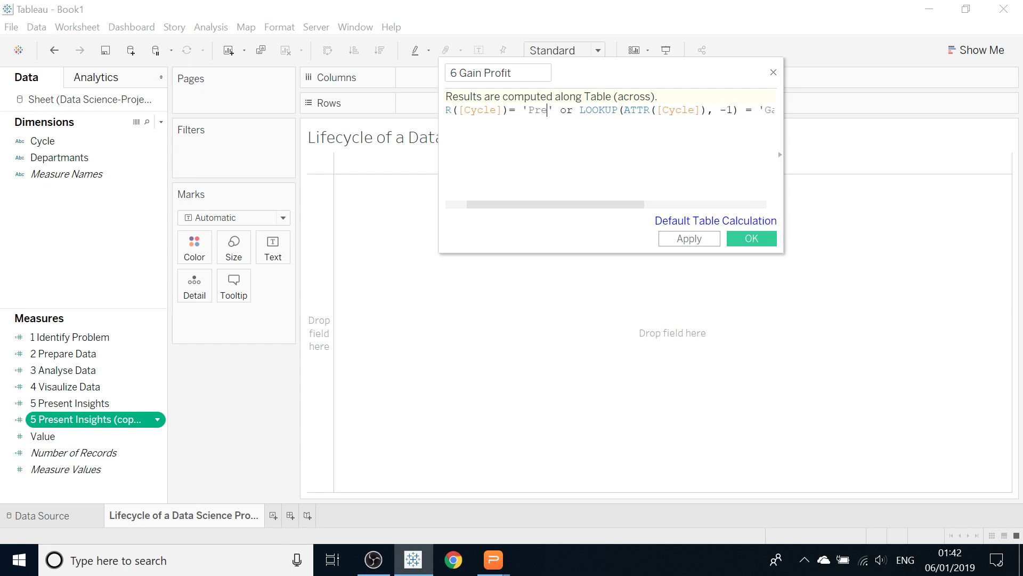
text(Gain pro)
key(BackSpace)
key(BackSpace)
key(BackSpace)
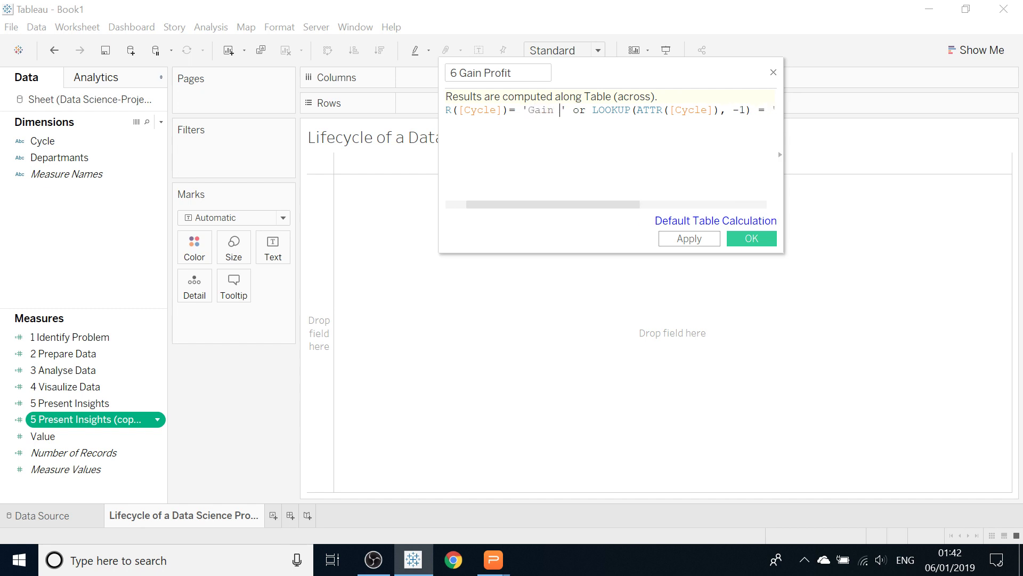
text(Profit)
click(688, 239)
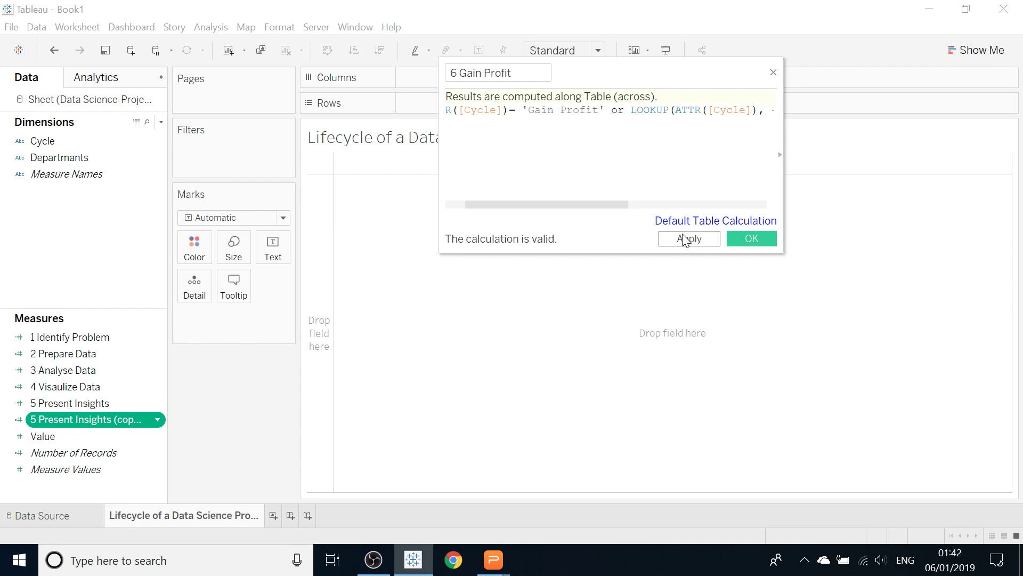
click(751, 241)
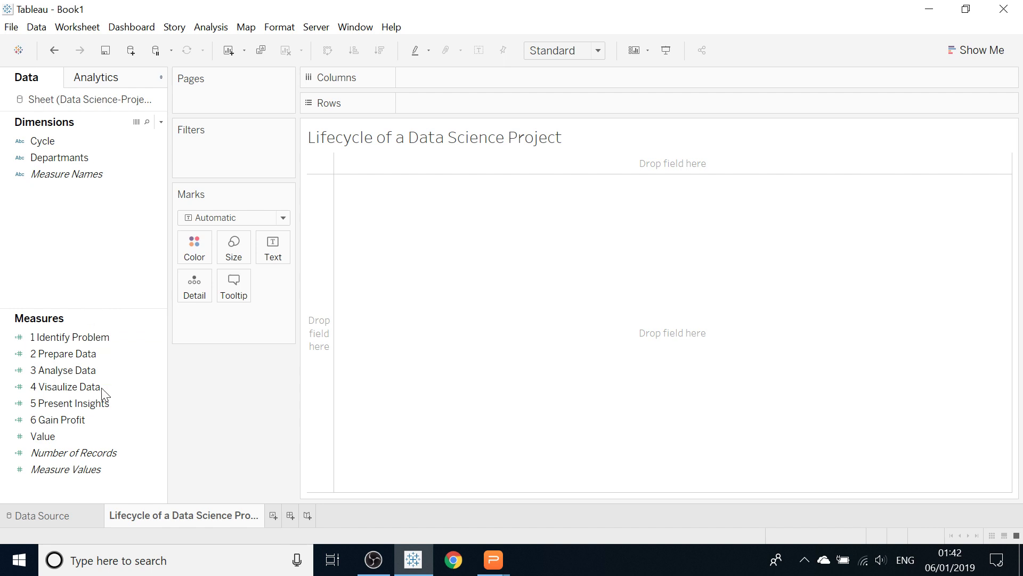
Step: Place Measure Values on Columns and fit the chart to Entire View
click(90, 469)
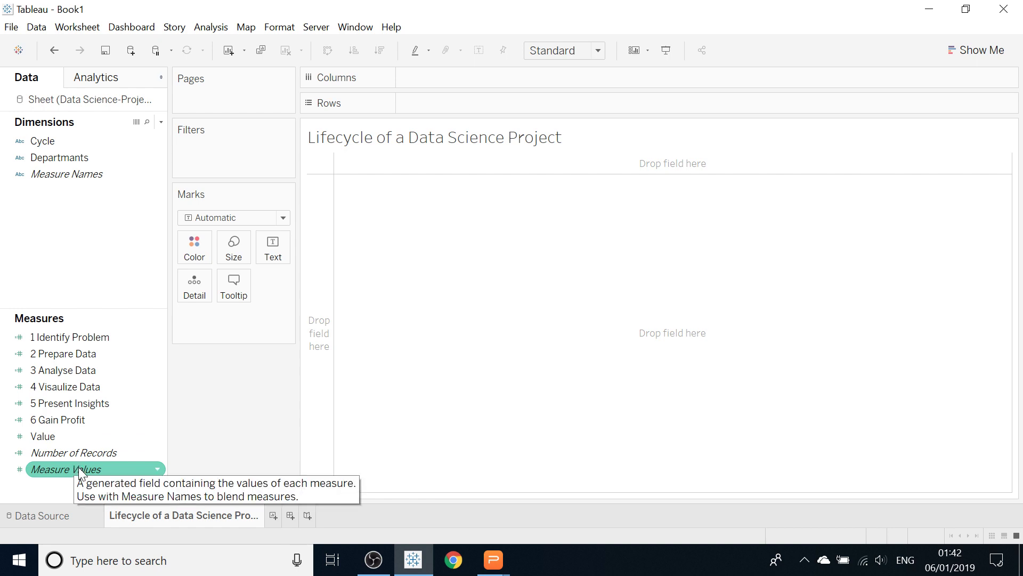
drag(80, 472, 413, 168)
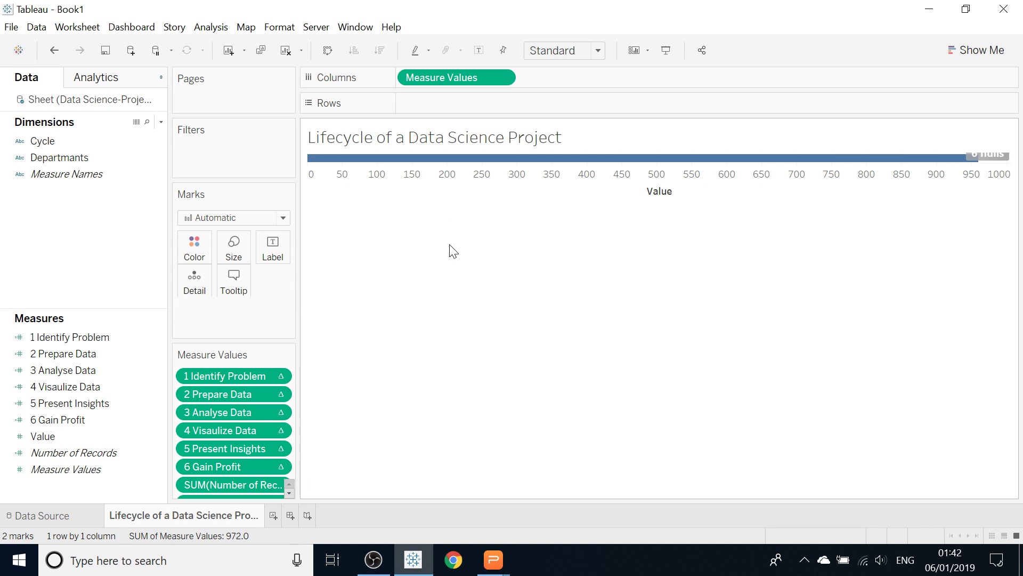
click(598, 50)
click(585, 116)
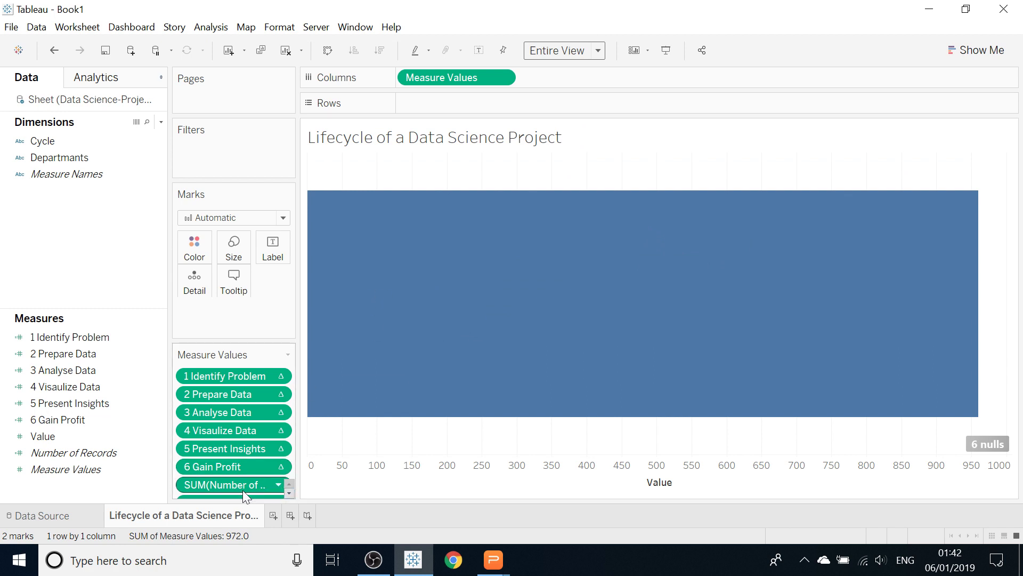
Step: Remove Number of Records and SUM(Value) from the measure values in use, and place Cycle on Rows
drag(238, 482, 247, 80)
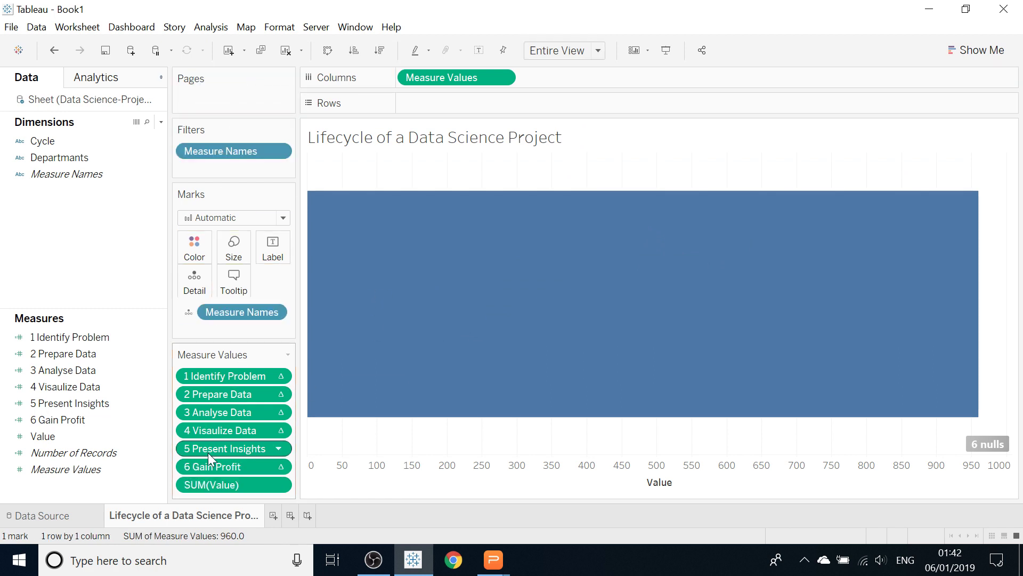
drag(216, 484, 229, 32)
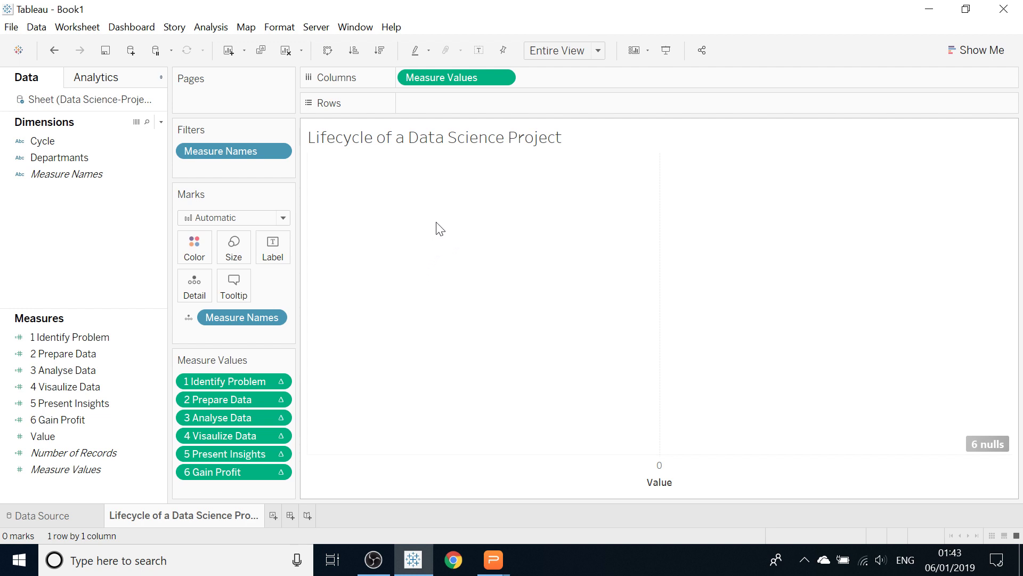
click(44, 139)
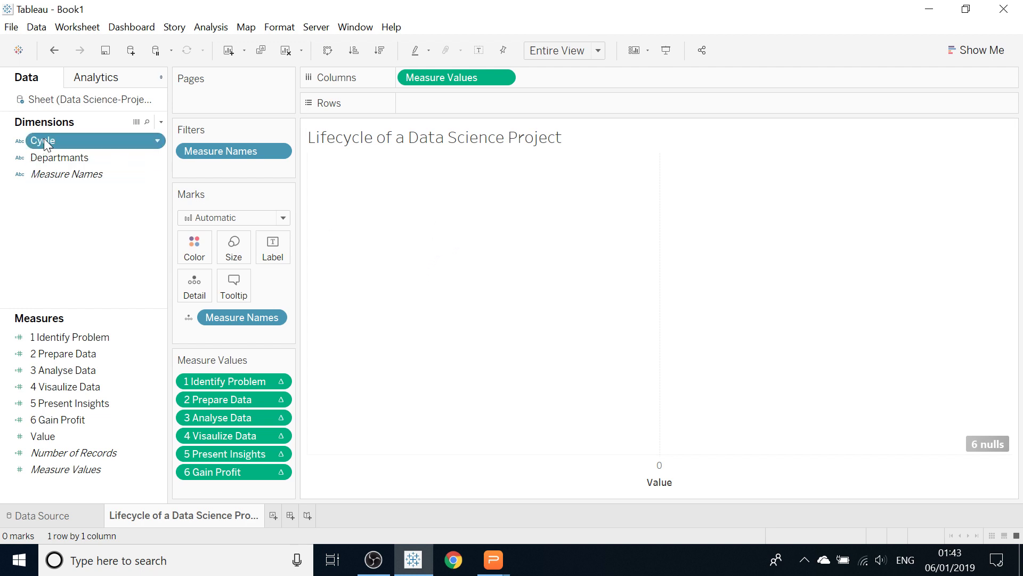
drag(43, 139, 433, 104)
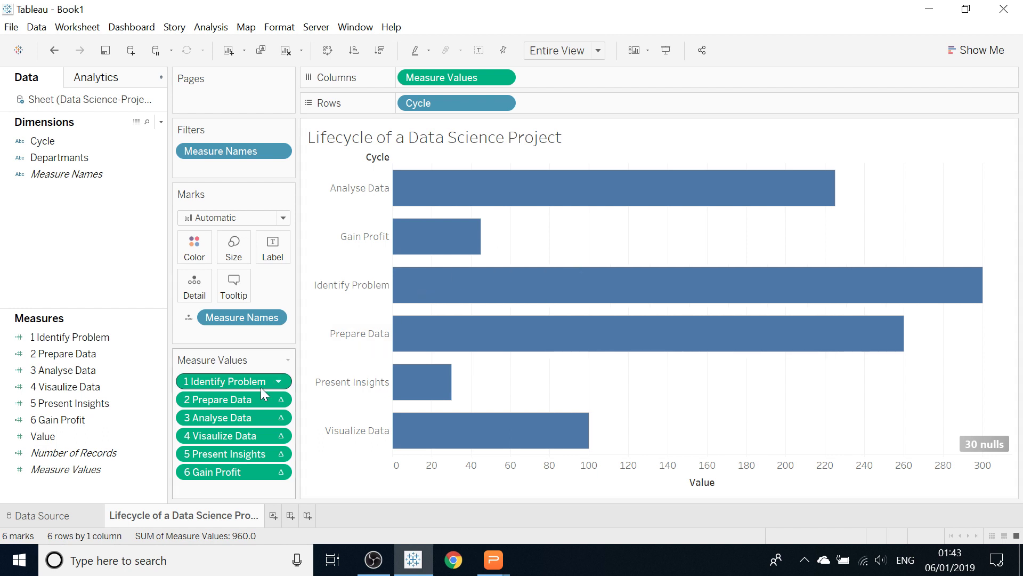
Step: Set 1 Identify Problem, 2 Prepare Data and 3 Analyse Data in the measure values to compute using Table (down)
click(278, 381)
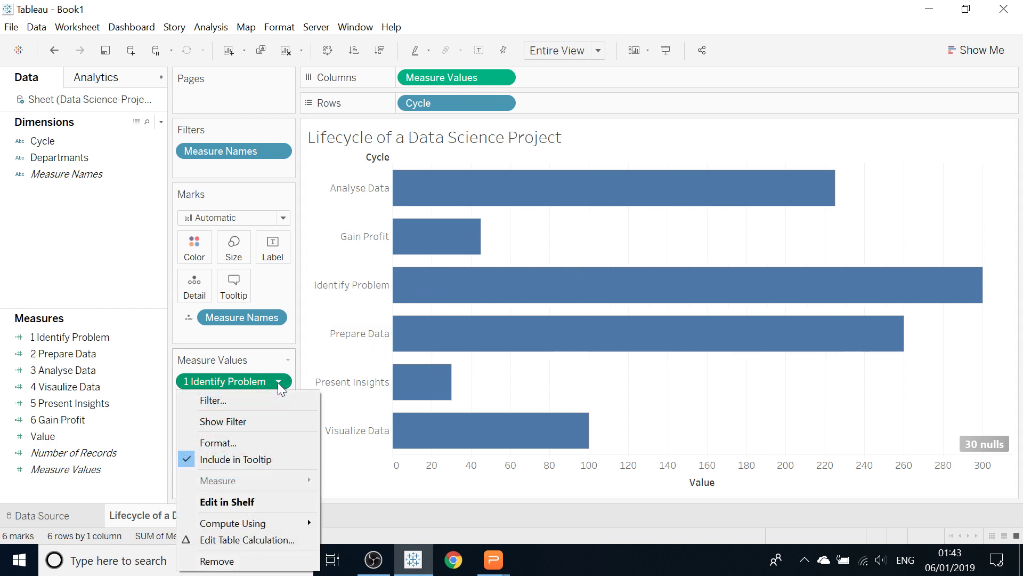
mouse_move(283, 519)
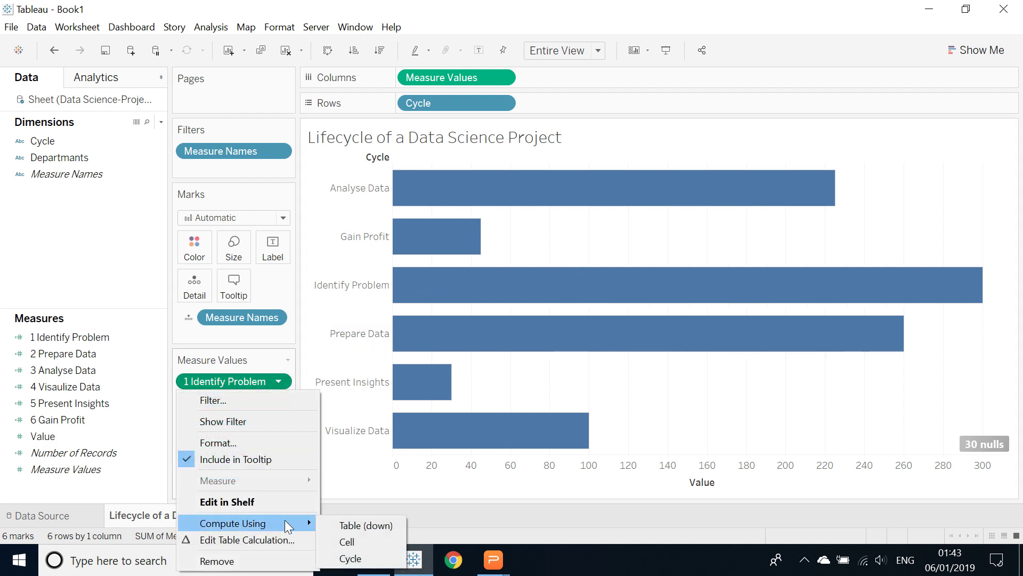
click(341, 526)
click(281, 398)
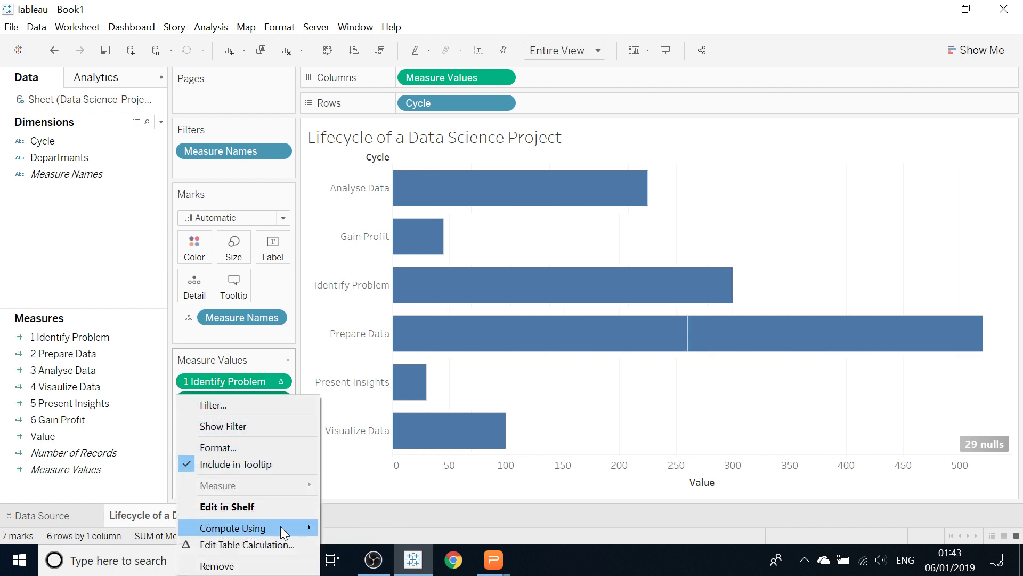
mouse_move(282, 530)
click(347, 528)
click(273, 454)
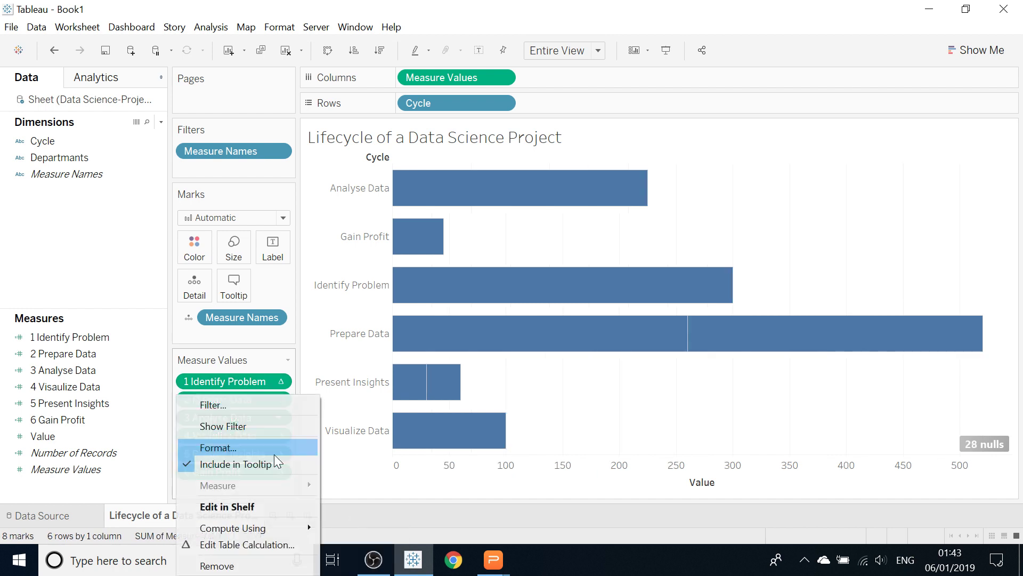
click(346, 528)
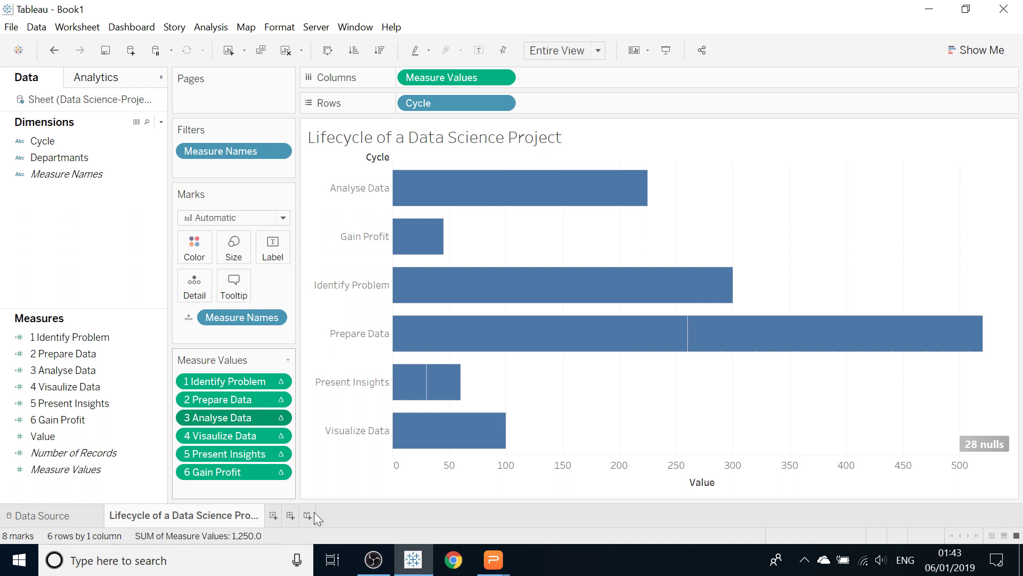
Step: Set 4 Visaulize Data, 5 Present Insights and 6 Gain Profit in the measure values to compute using Table (down)
click(278, 436)
mouse_move(308, 524)
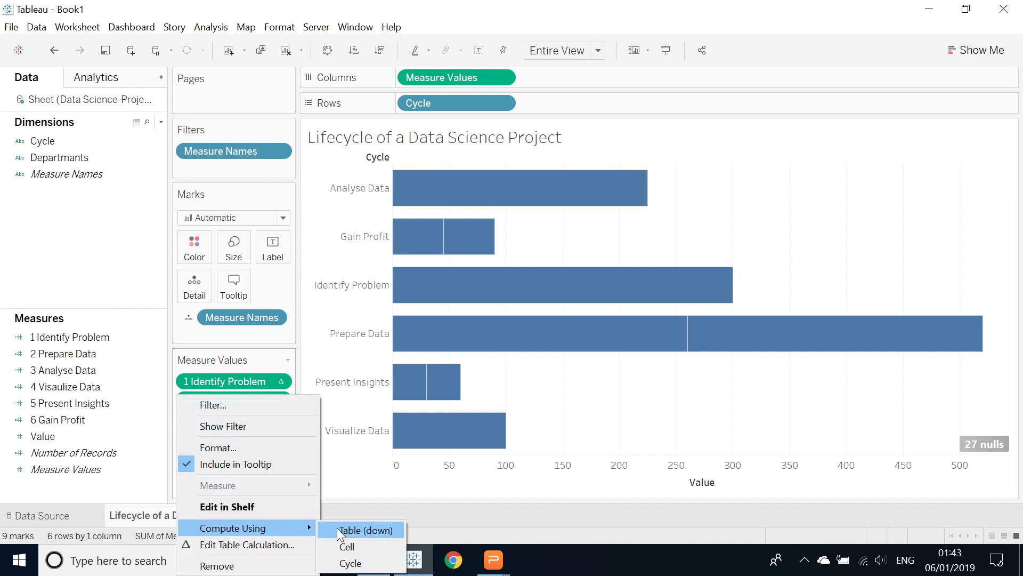
click(339, 530)
click(280, 455)
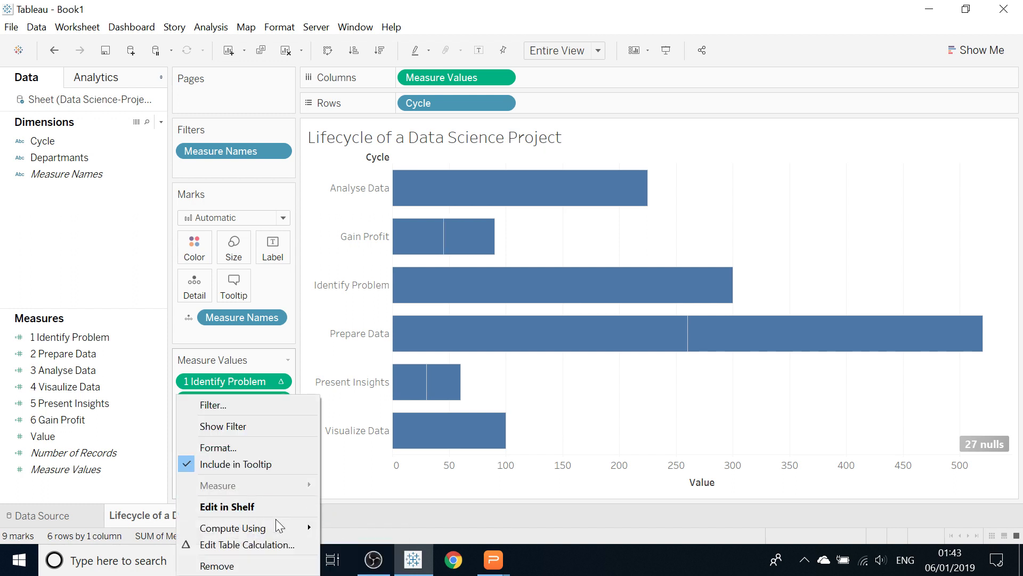
click(347, 529)
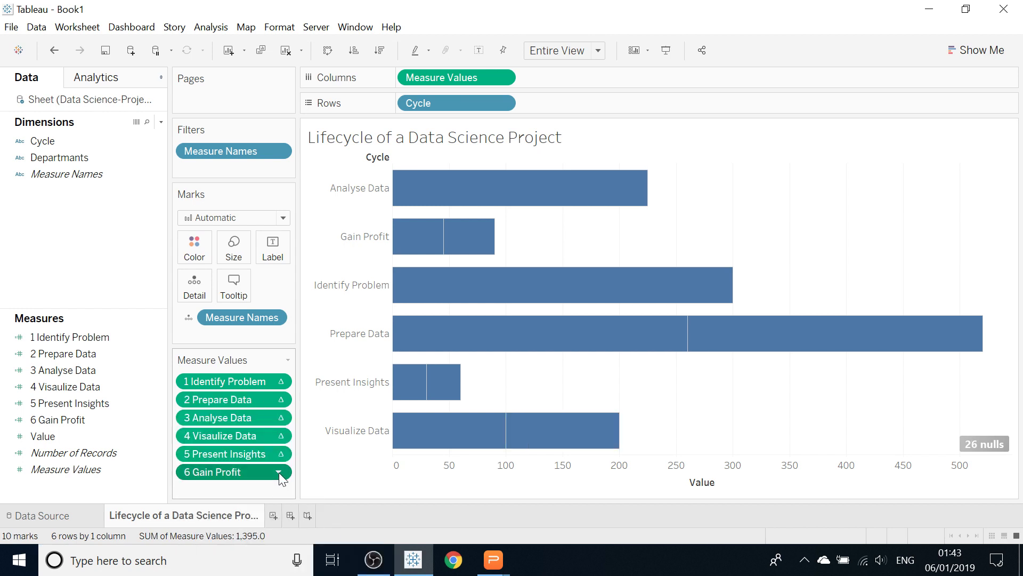
click(281, 472)
click(331, 528)
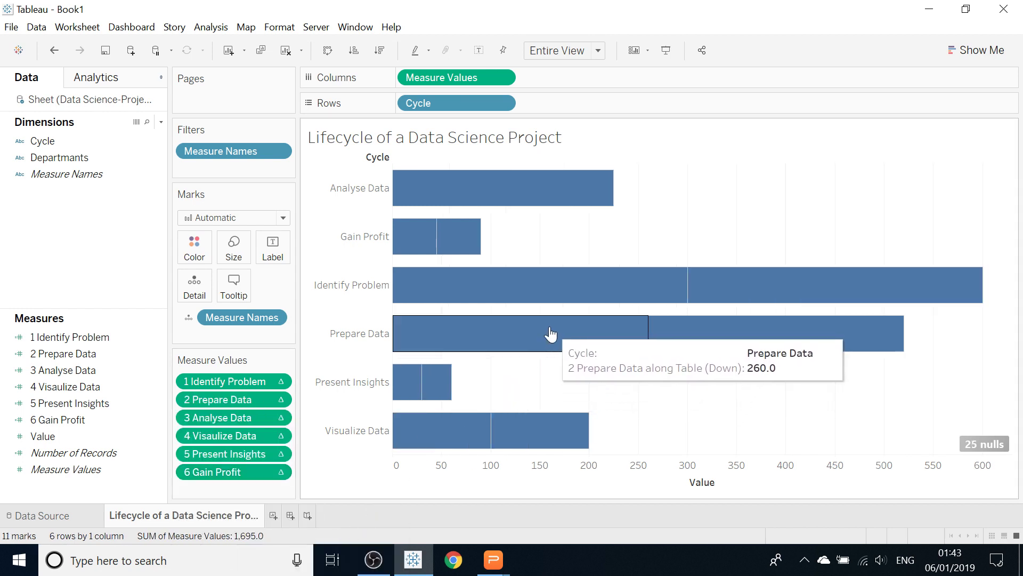
Step: Change the chart's mark type to Area
click(285, 218)
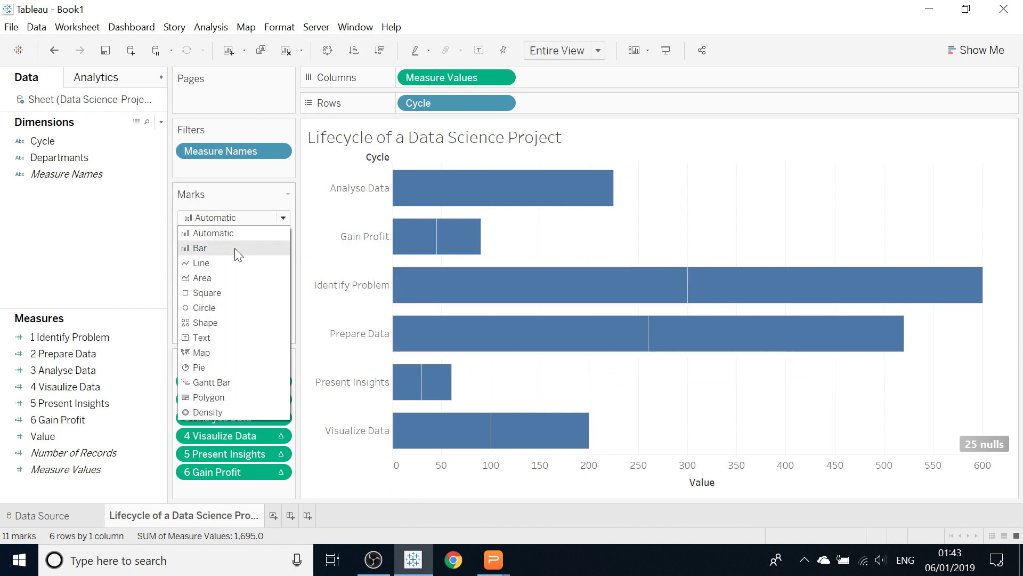
click(234, 276)
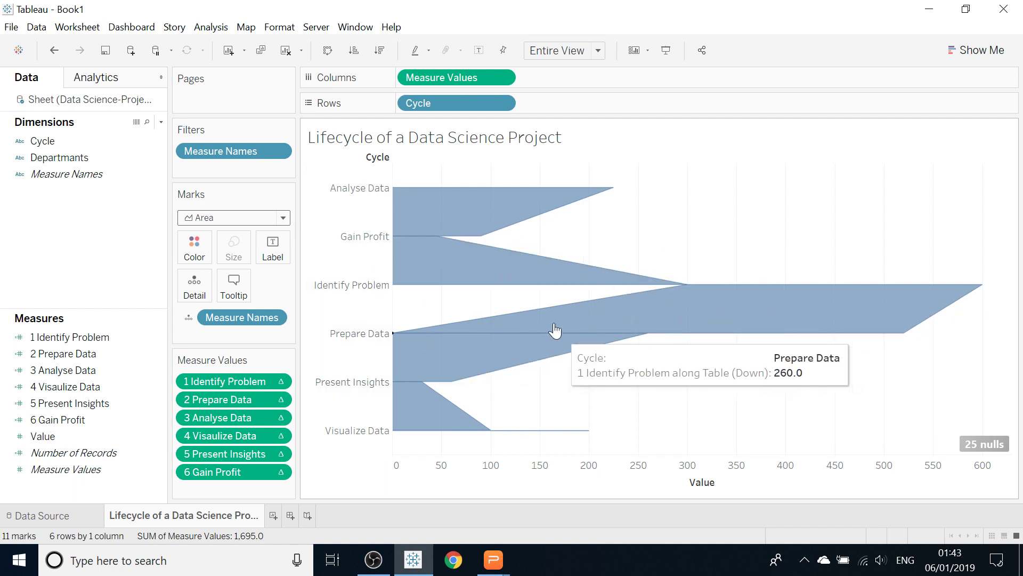
Step: Turn off mark stacking for the area chart
mouse_move(593, 283)
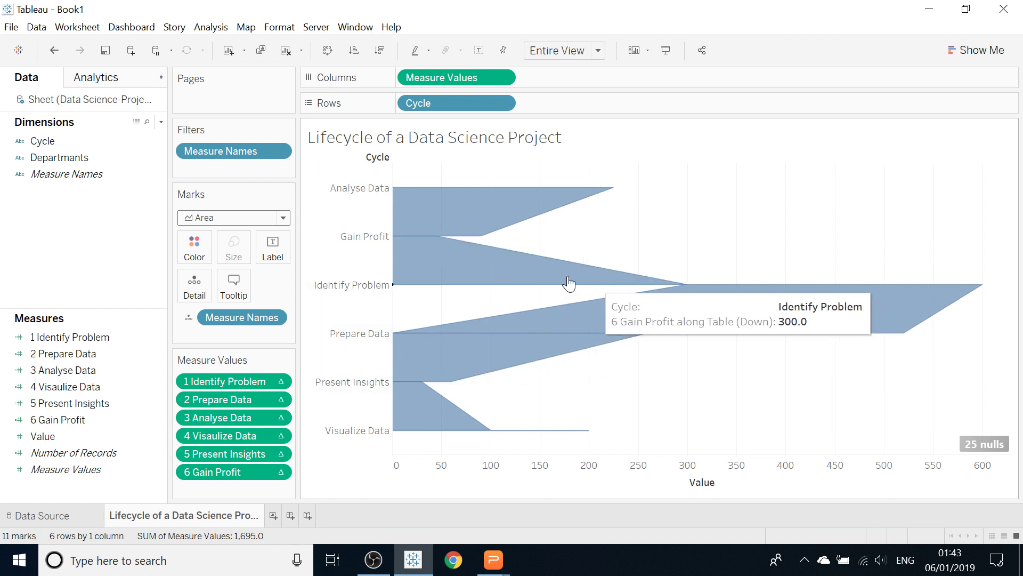
click(211, 28)
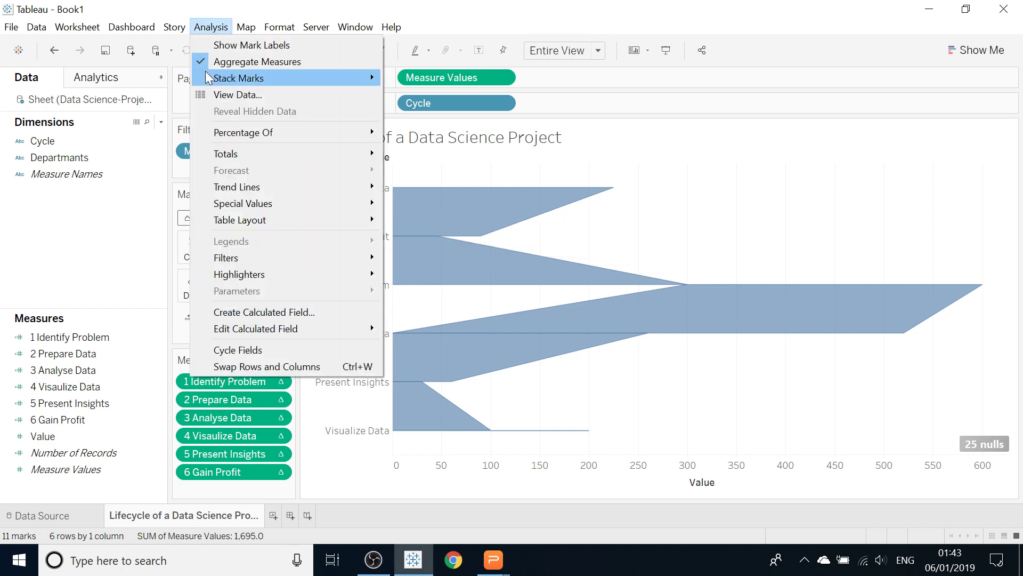
mouse_move(265, 80)
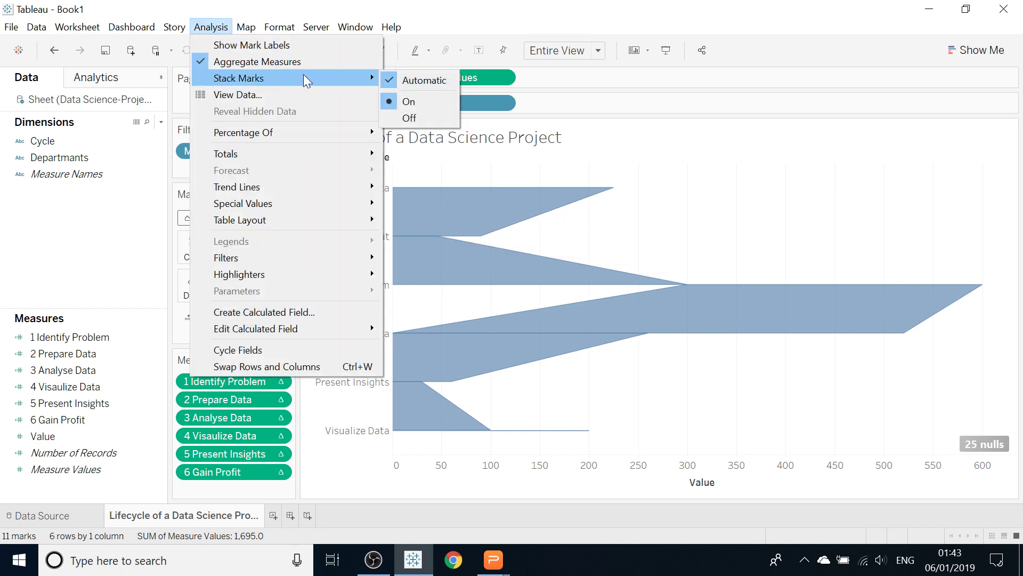
click(413, 117)
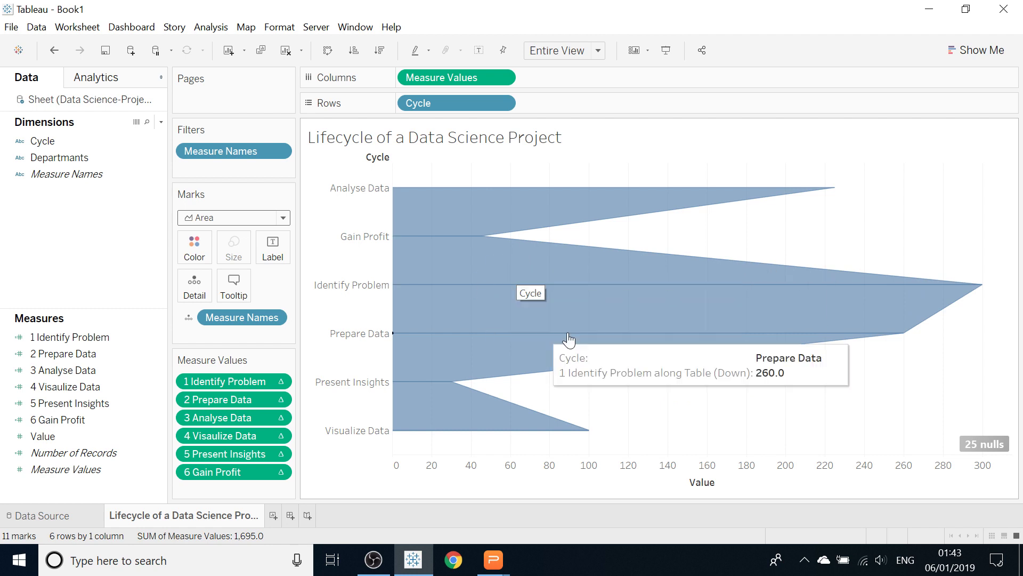
Step: Color the chart's areas by the Cycle dimension
click(42, 141)
click(43, 141)
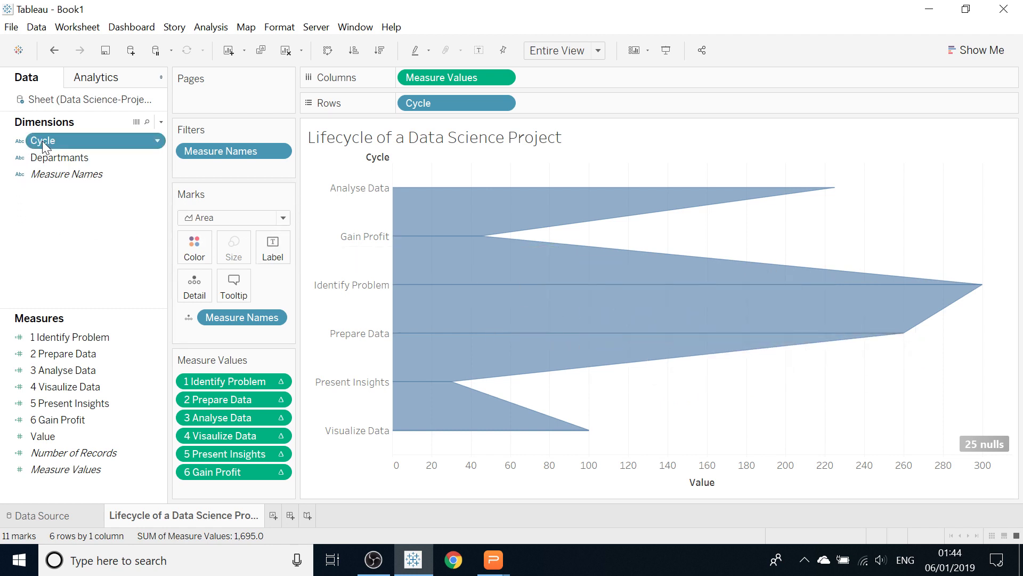
click(46, 253)
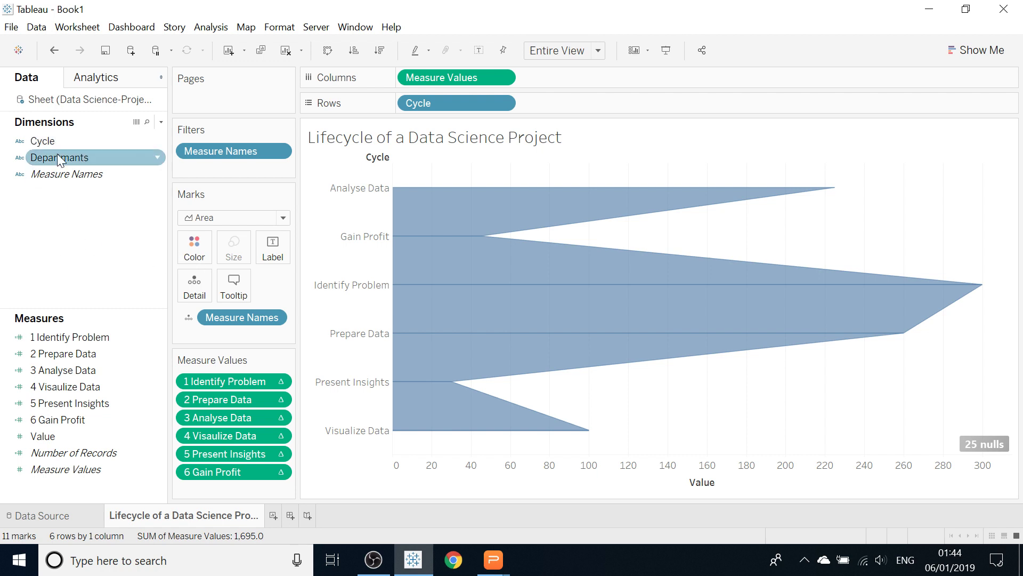
drag(56, 139, 198, 254)
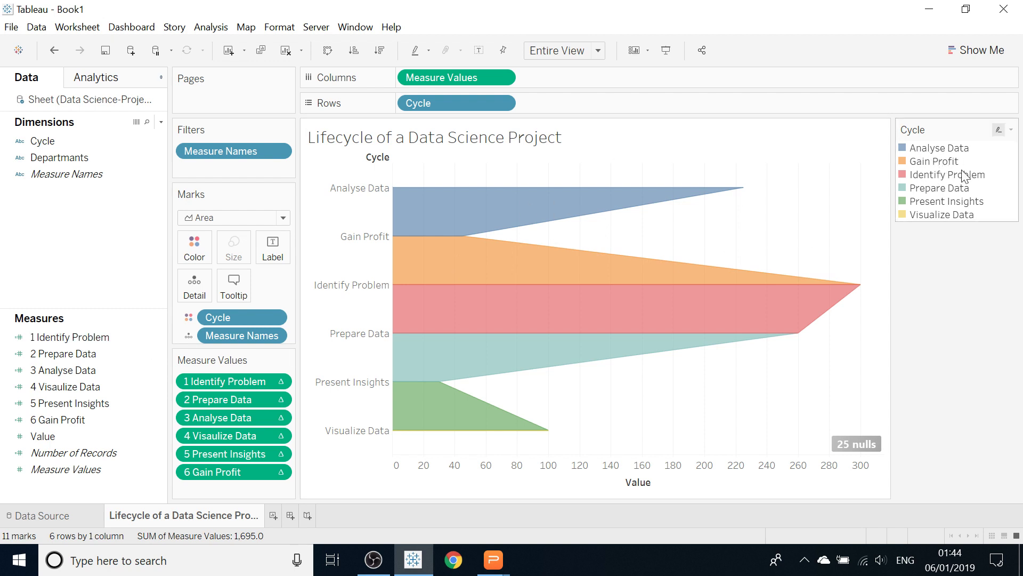
Step: Reorder the Cycle color legend as Identify Problem, Prepare Data, Analyse Data, Visualize Data, Present Insights, Gain Profit
drag(927, 181, 925, 152)
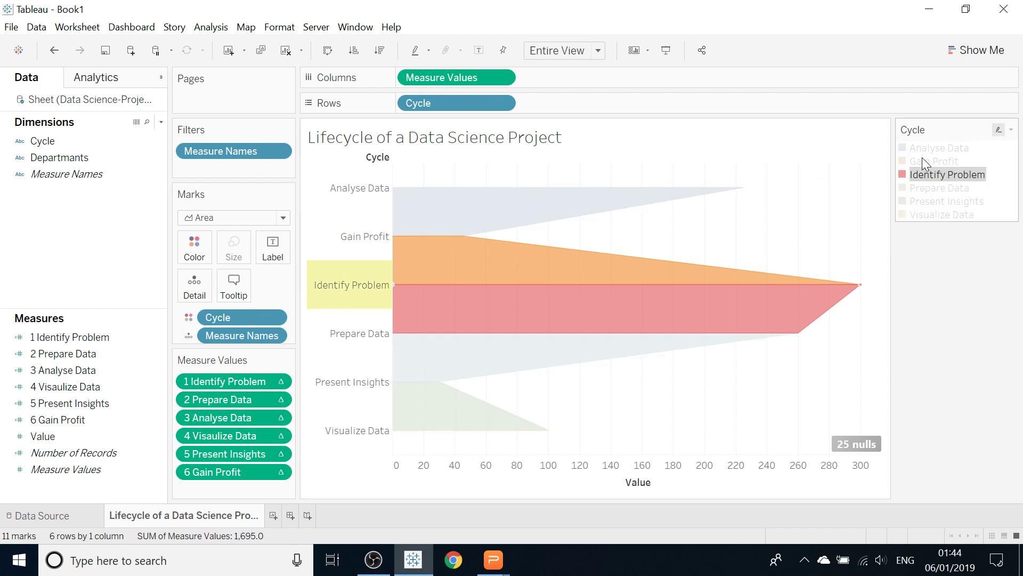
click(935, 174)
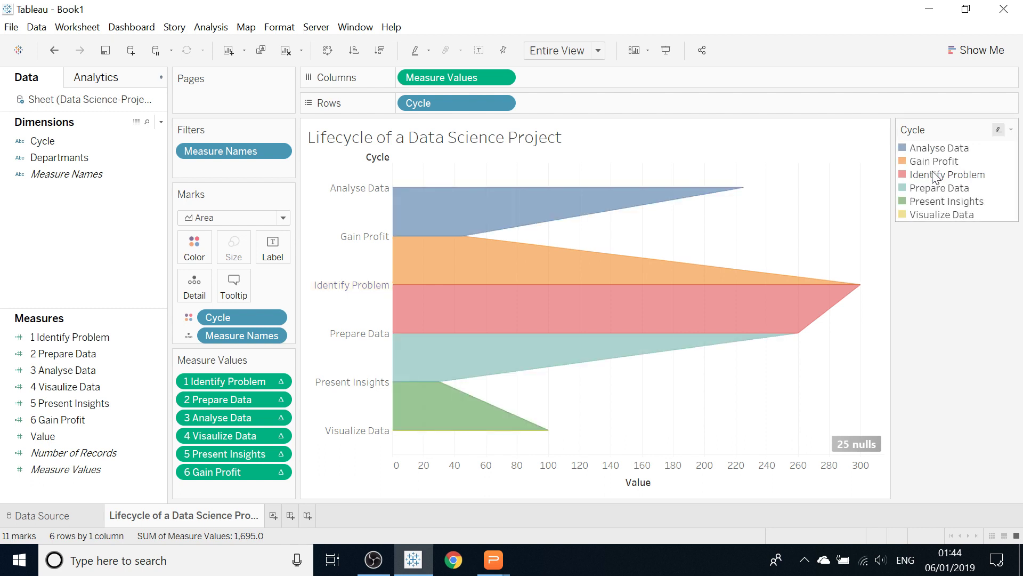
drag(935, 176, 927, 143)
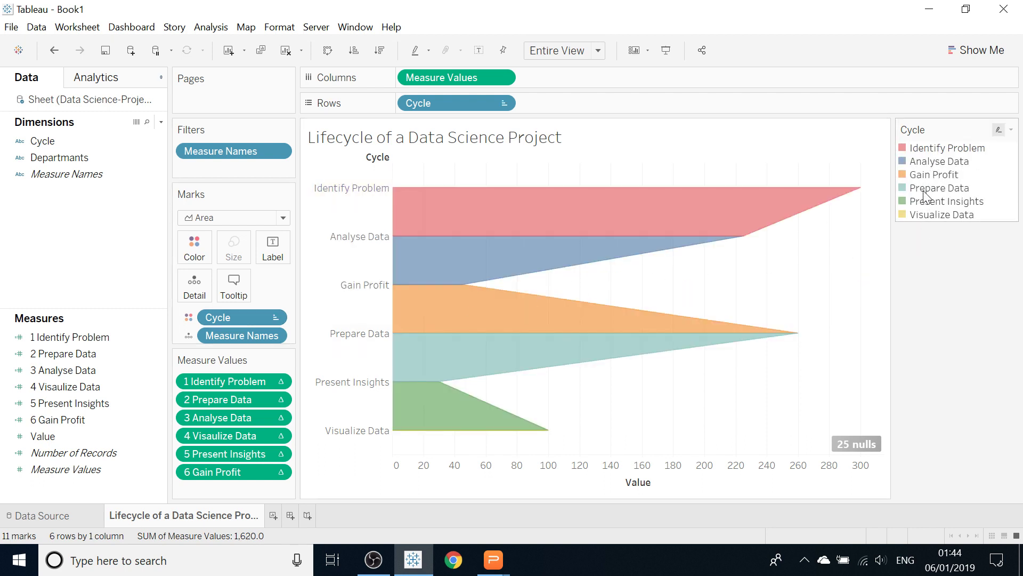
drag(924, 193, 922, 155)
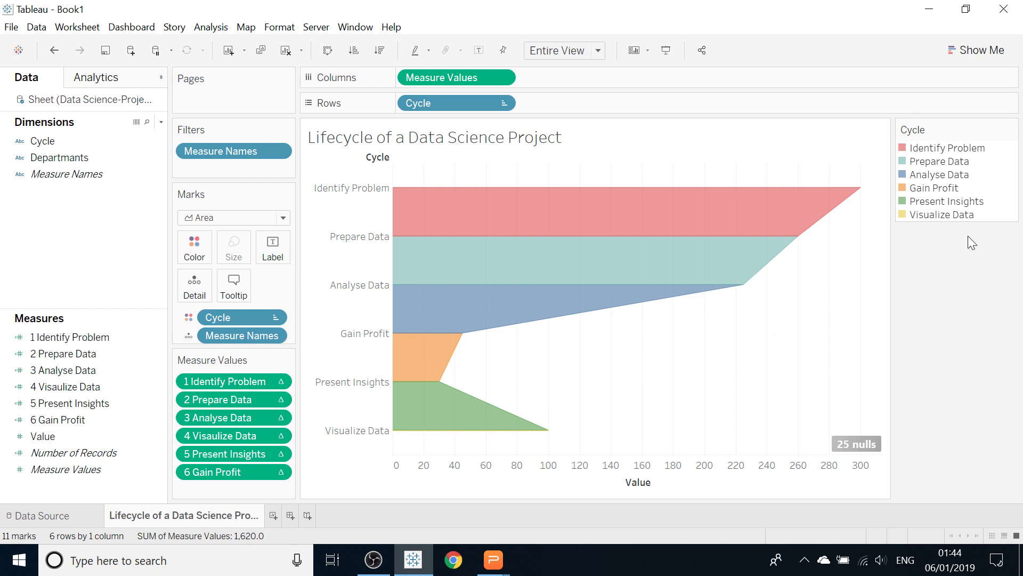
click(943, 216)
drag(944, 216, 938, 194)
click(938, 215)
click(948, 290)
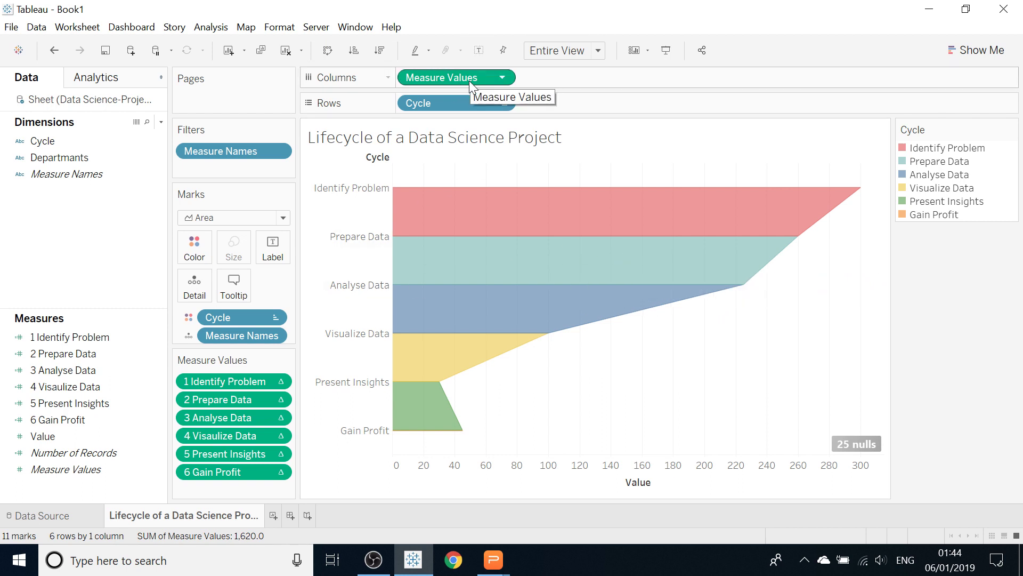
Step: Duplicate Measure Values on Columns and reverse the scale of the first chart's value axis
drag(469, 81, 645, 141)
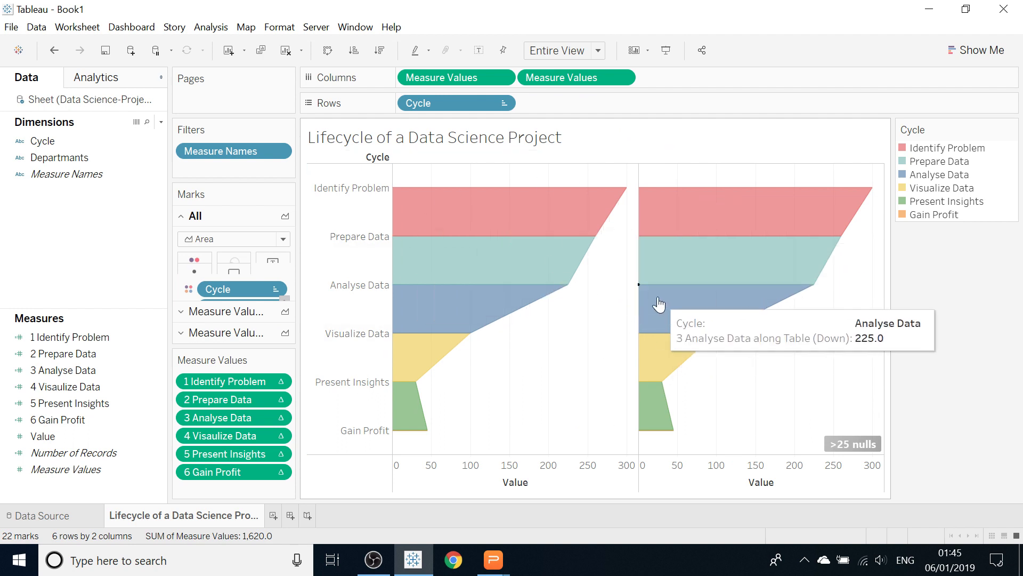
right_click(500, 462)
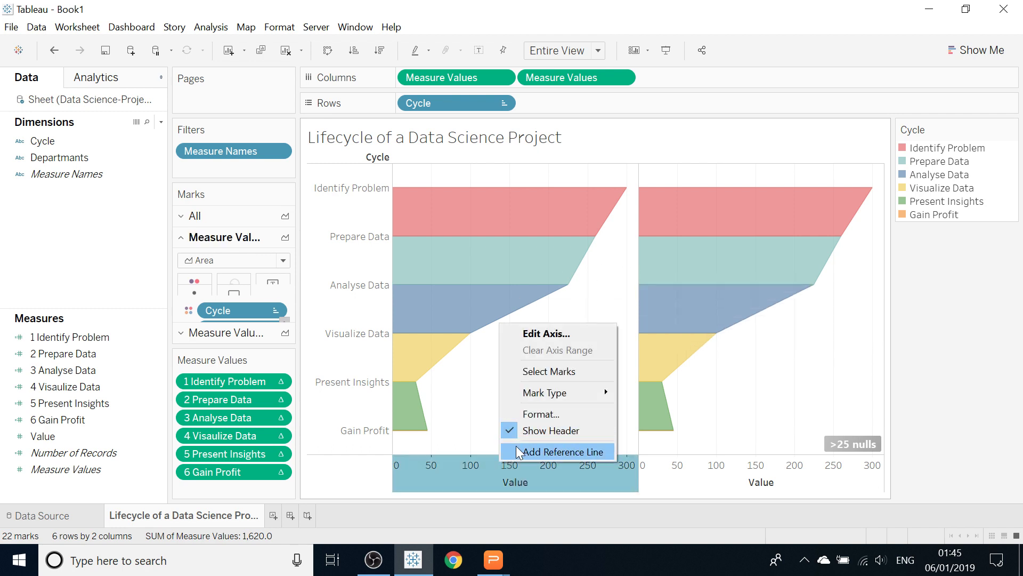
click(468, 420)
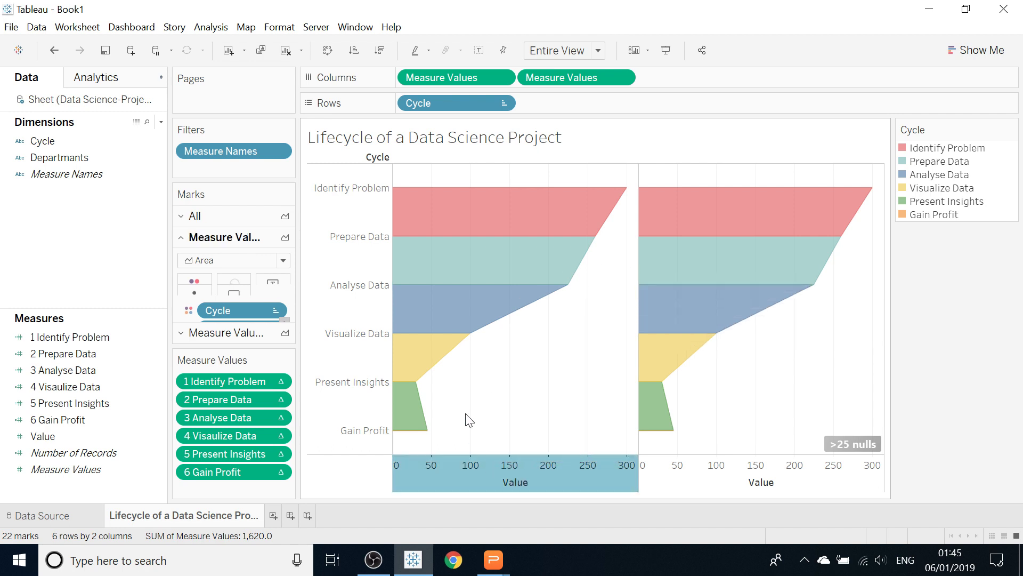
right_click(483, 471)
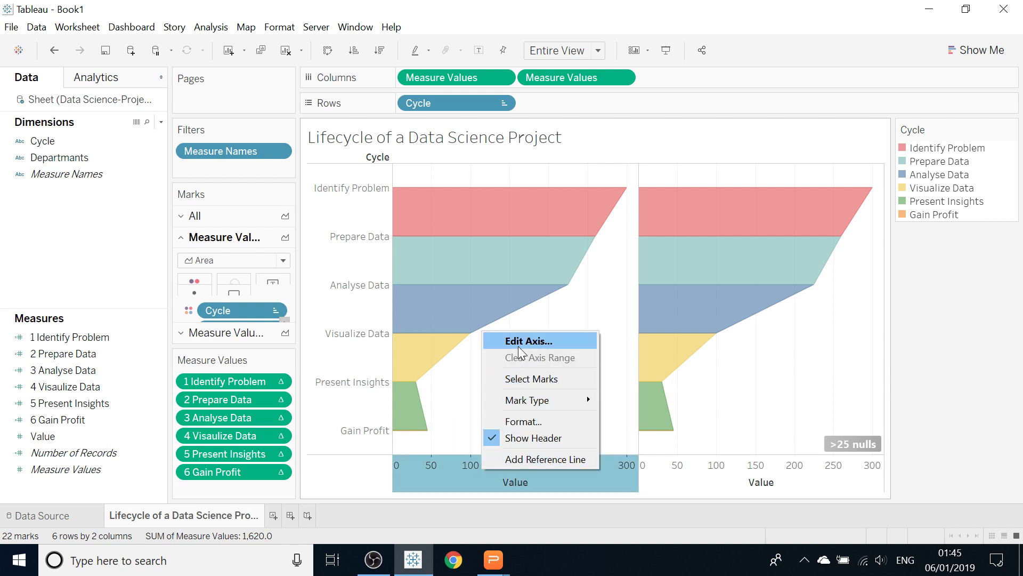
click(535, 343)
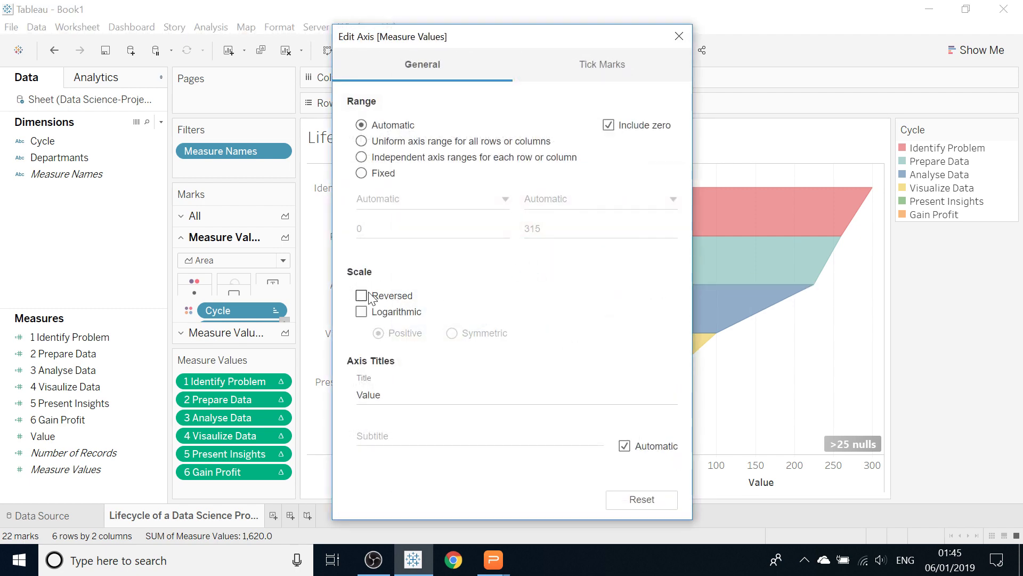
click(361, 296)
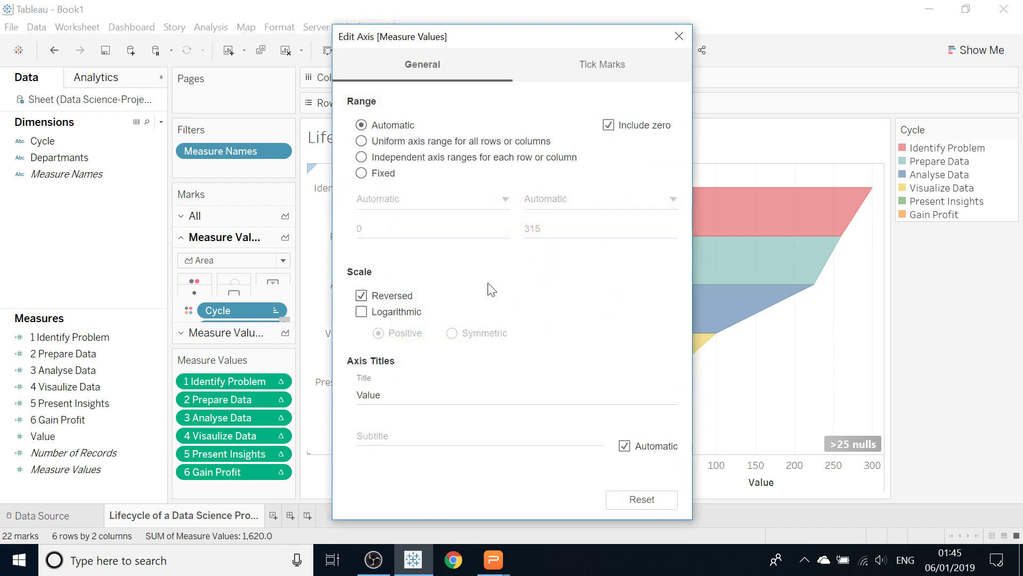
click(679, 36)
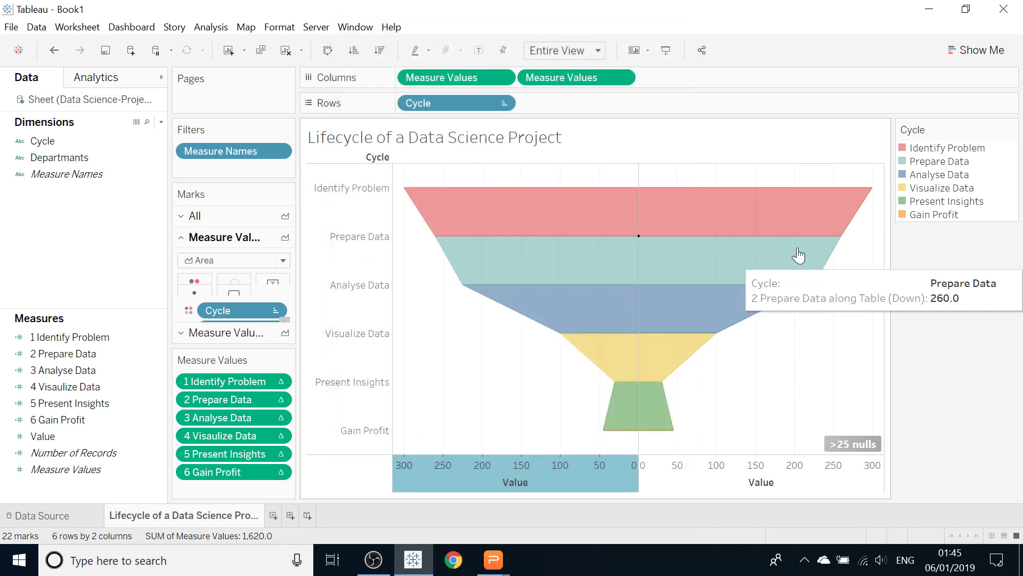
Step: Hide the header of the value axes and the Cycle row headers
right_click(549, 467)
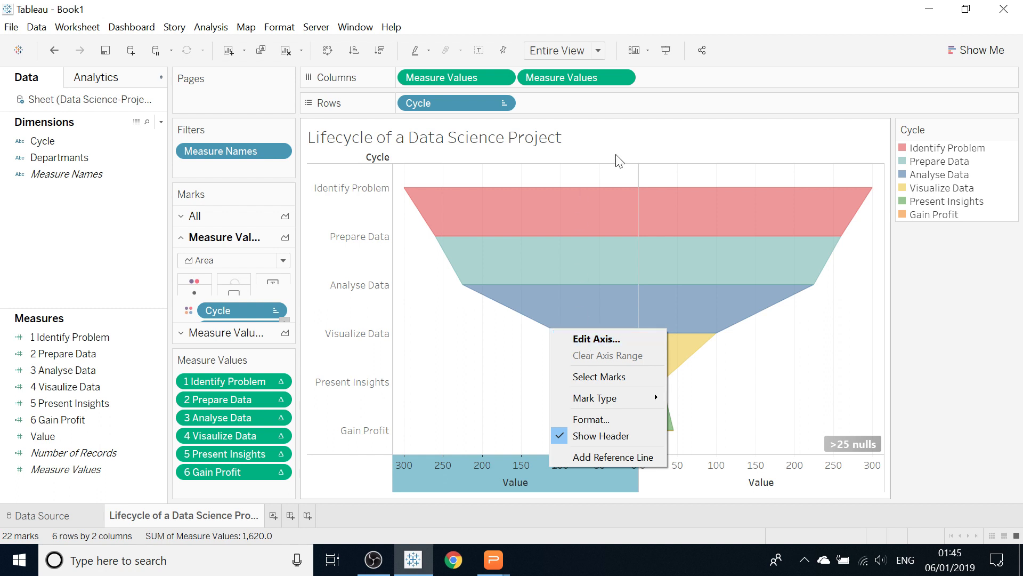
click(486, 406)
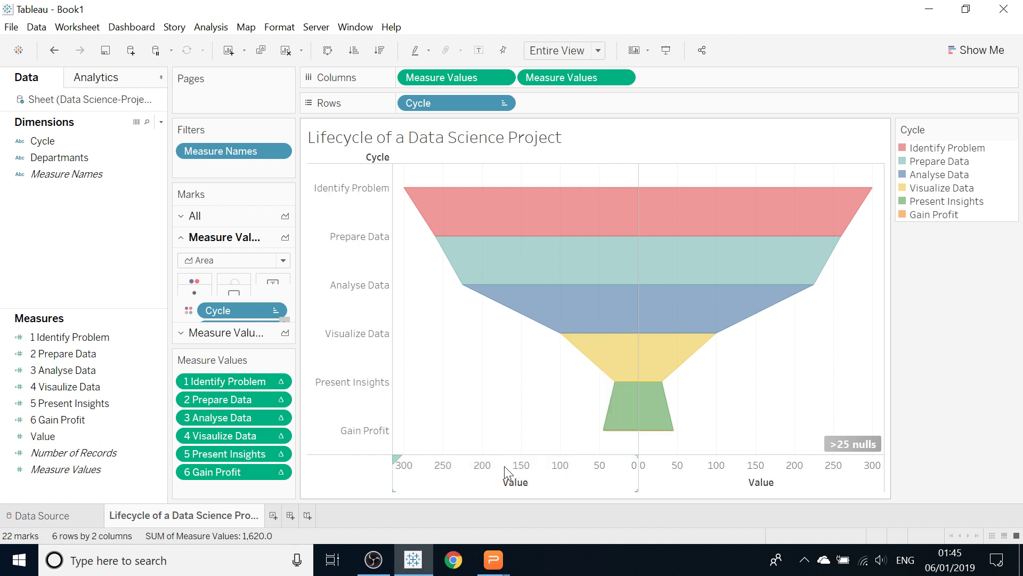
right_click(527, 468)
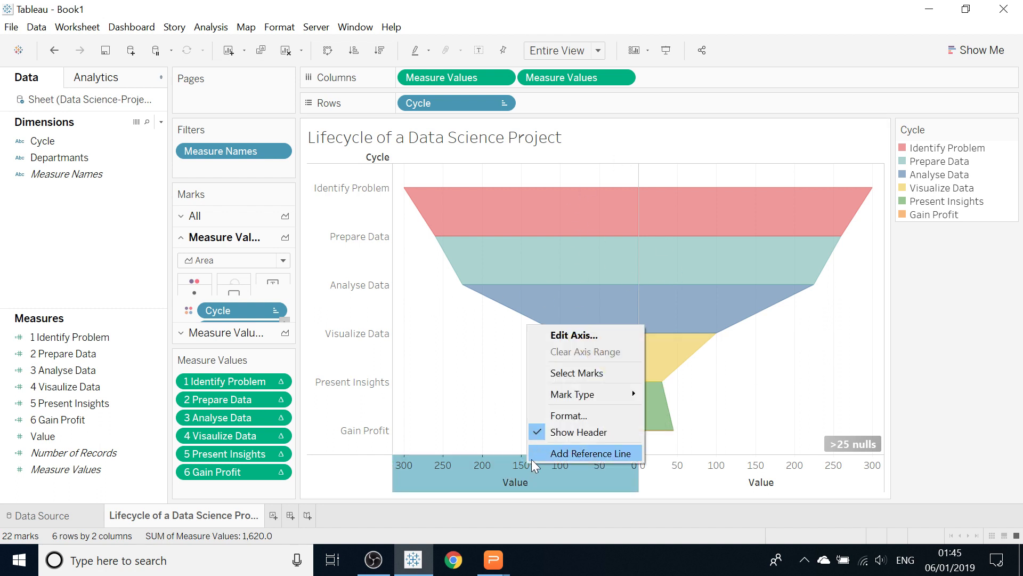
click(570, 429)
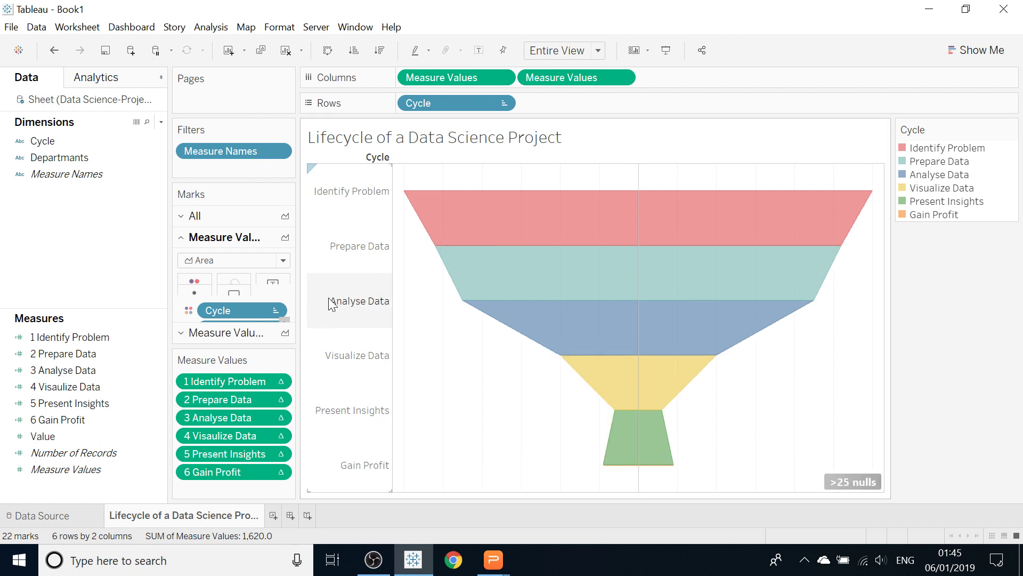
right_click(335, 276)
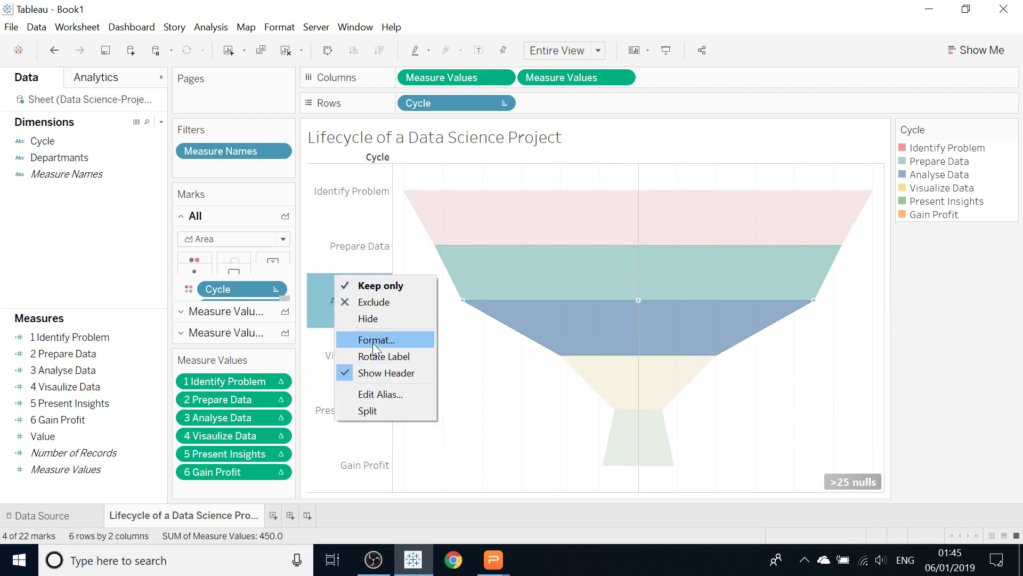
click(376, 373)
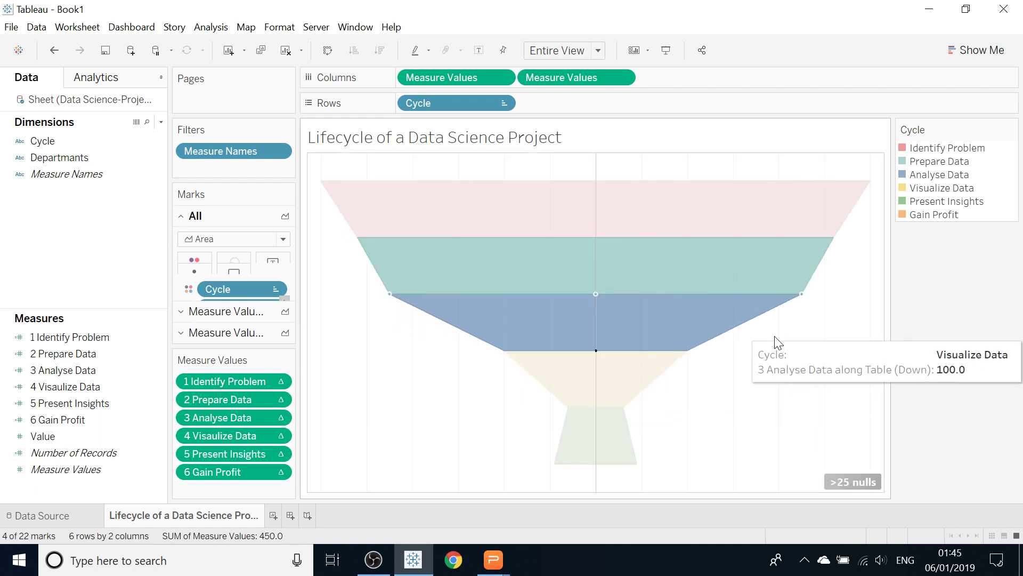
click(819, 377)
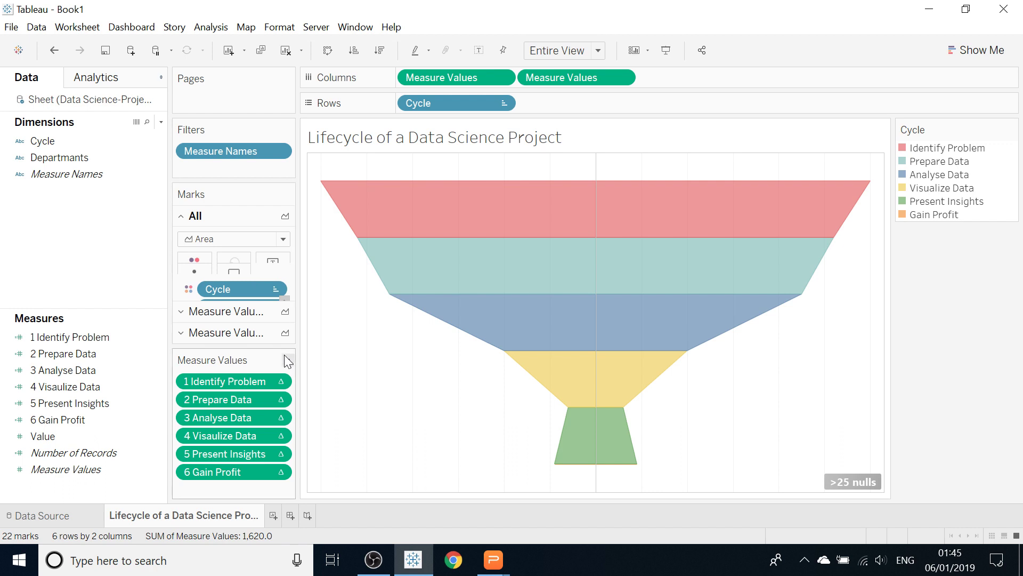
Step: Move the Measure Values card beside the Marks card and set the color opacity of all marks to 100%
drag(258, 358, 309, 219)
click(207, 272)
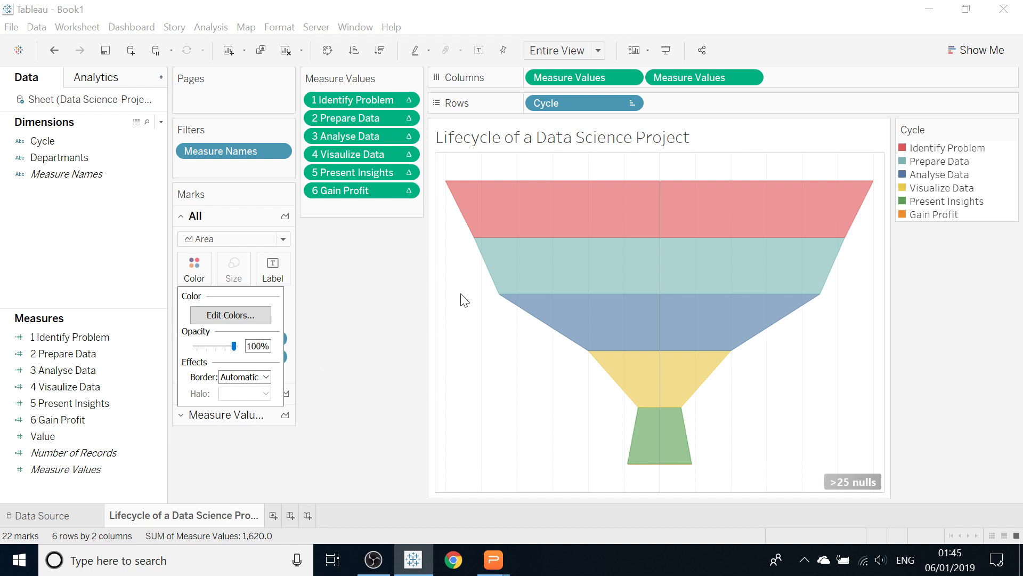
click(386, 325)
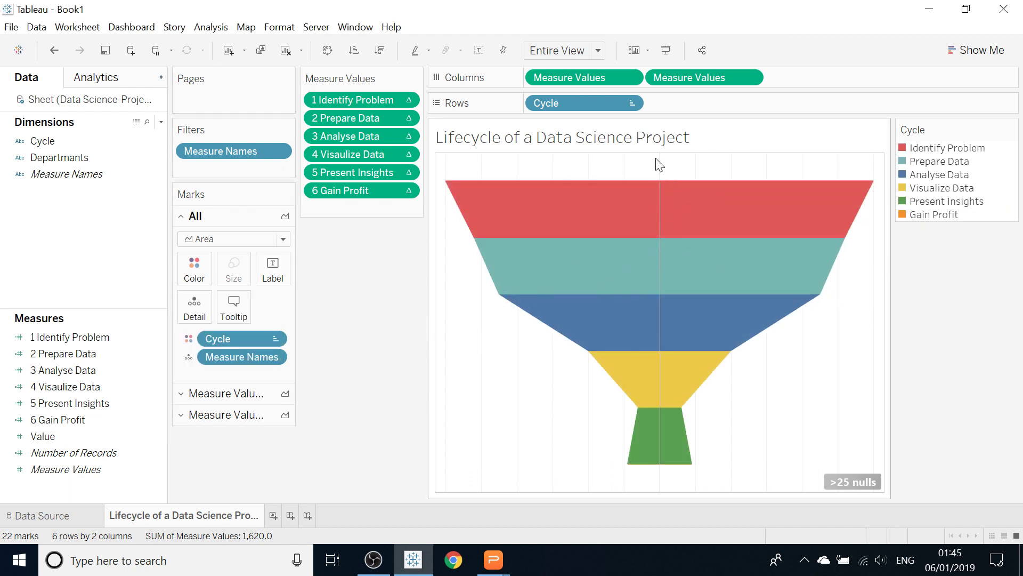
Step: Format the worksheet's column borders, setting the column divider's pane line to None
mouse_move(867, 218)
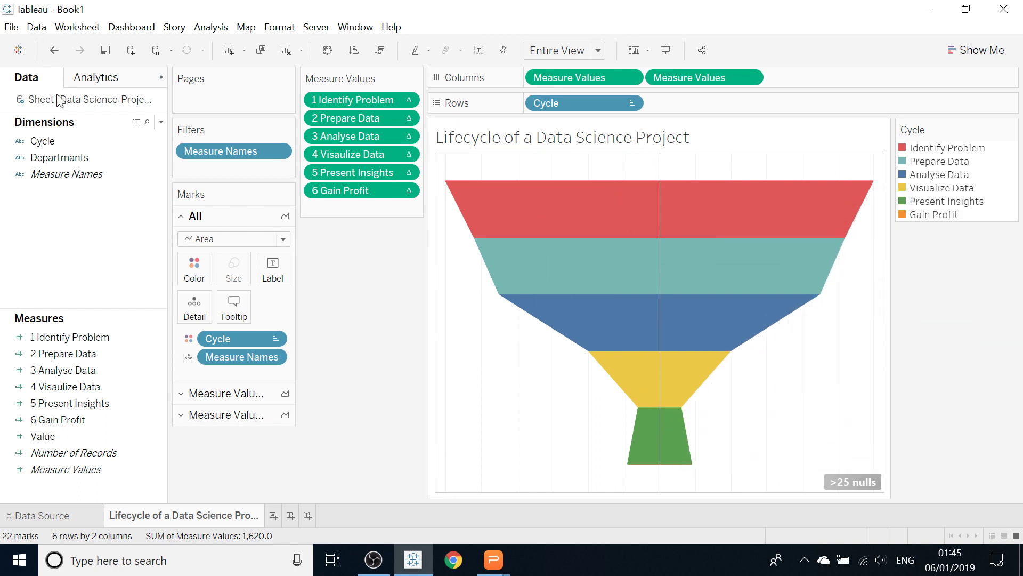
right_click(500, 346)
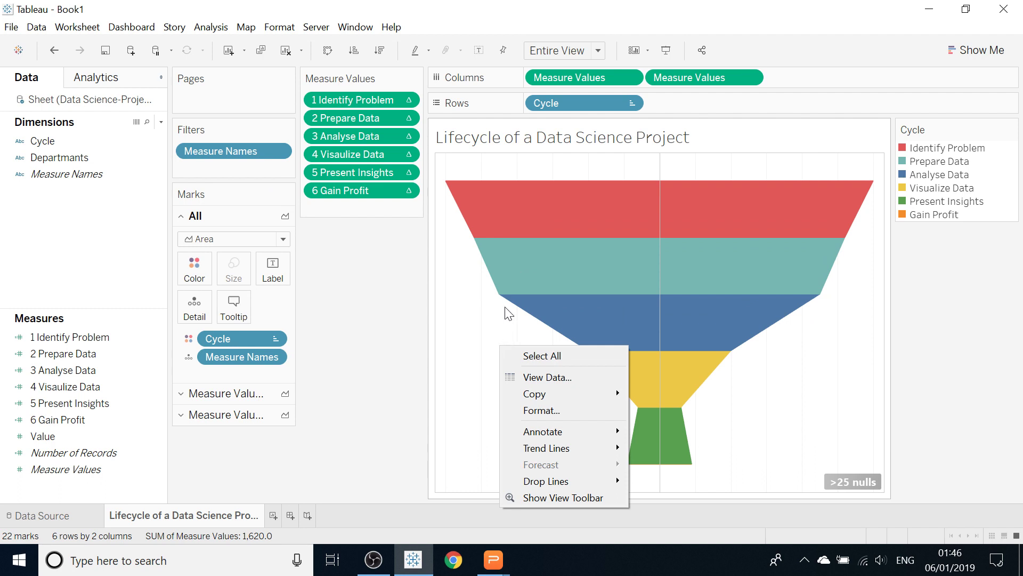
click(545, 410)
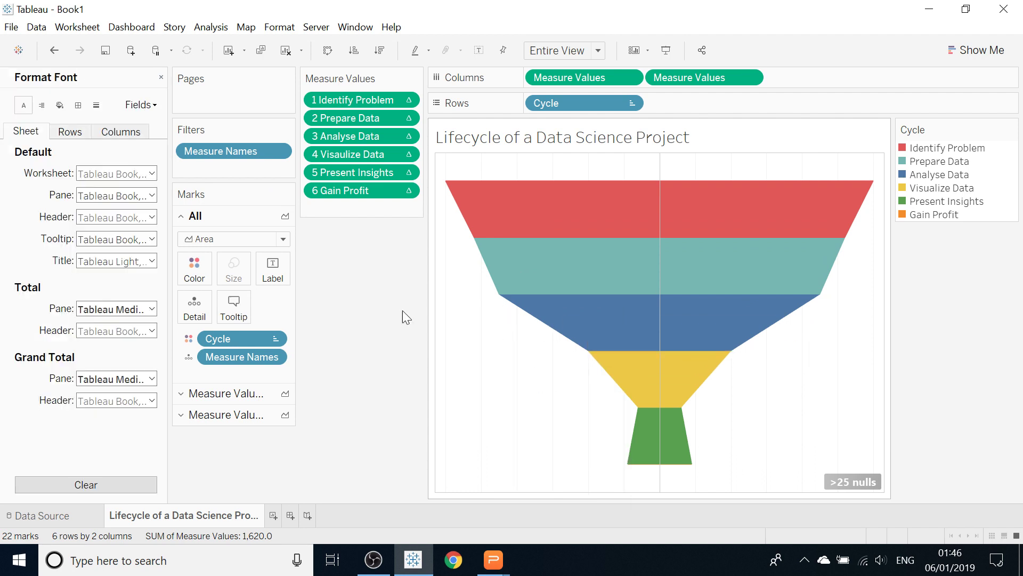
click(75, 109)
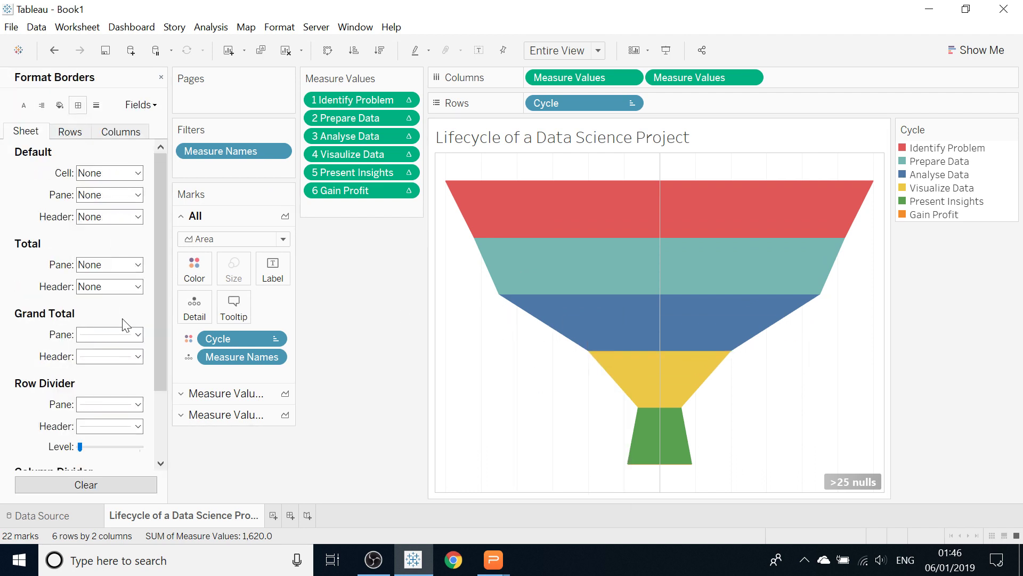
click(120, 131)
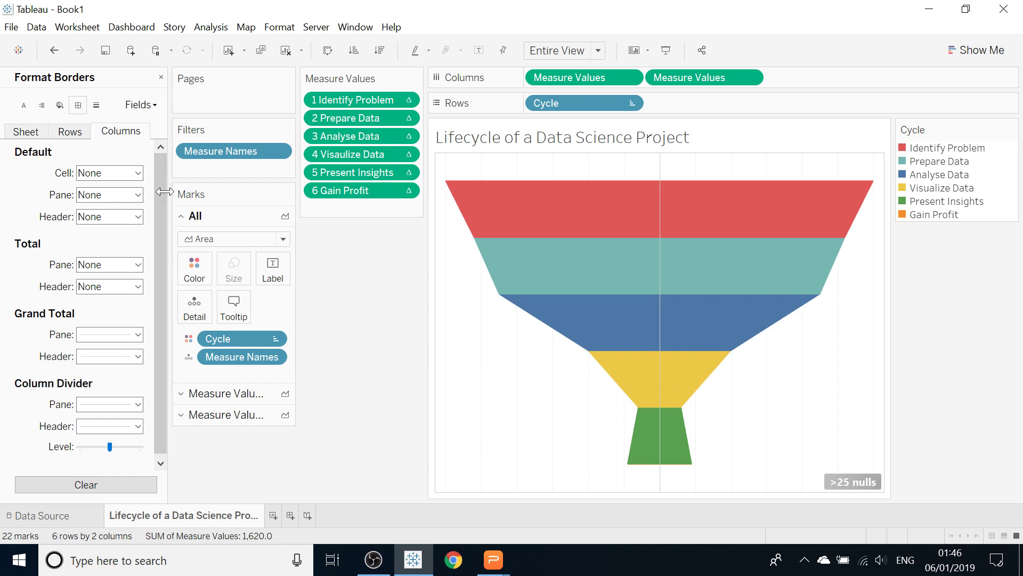
click(136, 403)
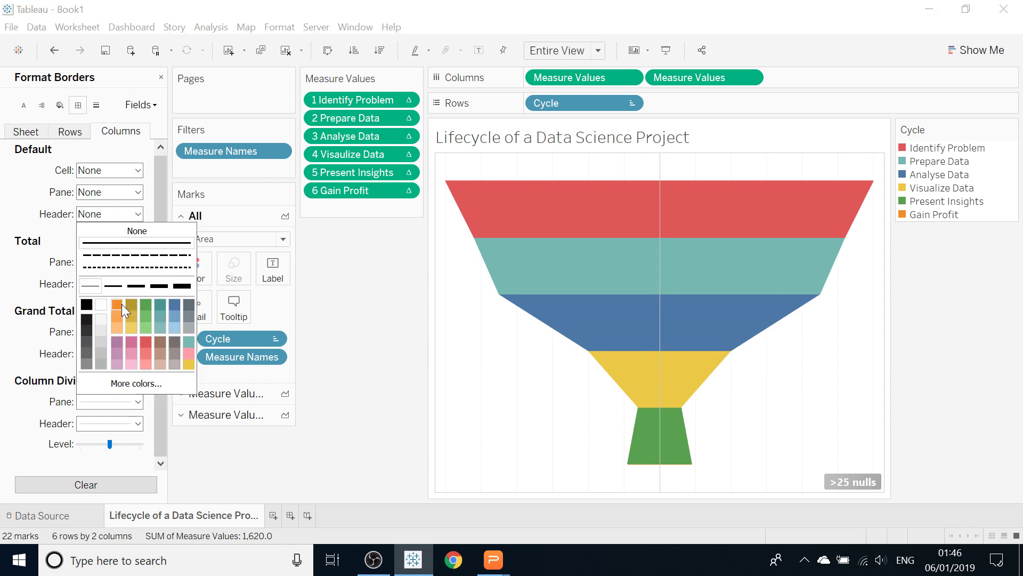
click(128, 232)
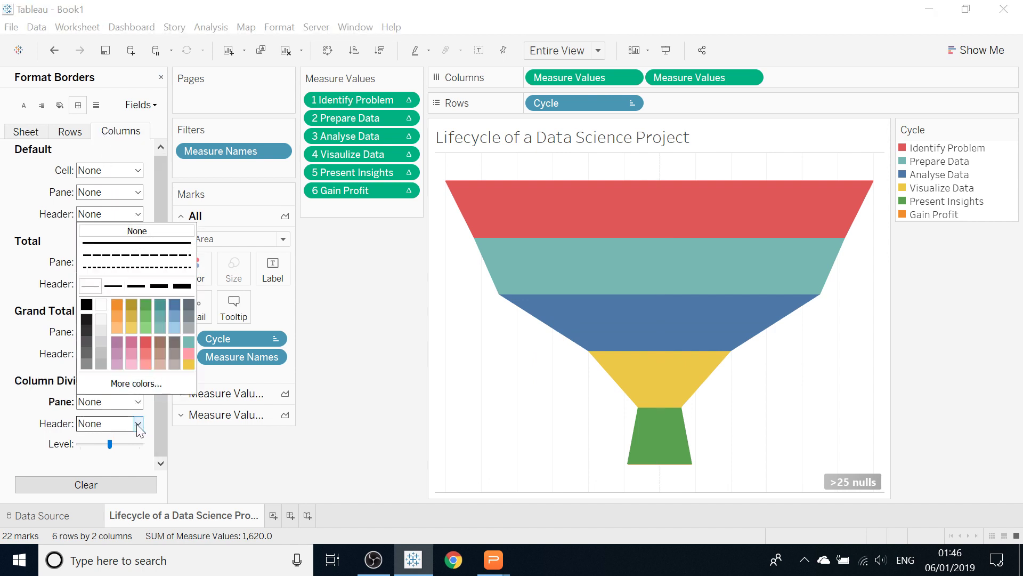
Step: Set the pane and header lines of the grand total to None in the column borders
click(11, 400)
click(138, 331)
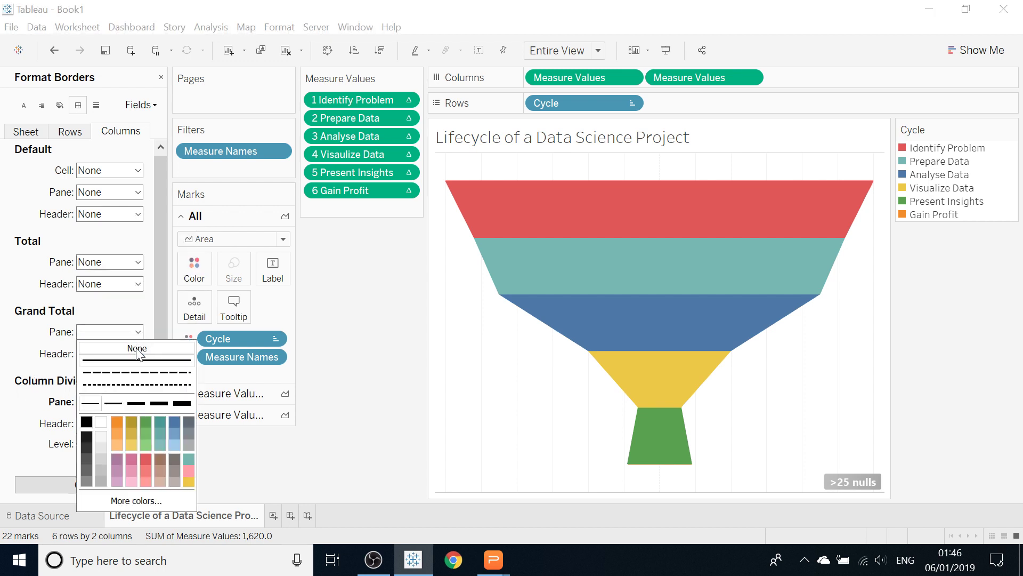
click(138, 352)
click(23, 354)
click(139, 353)
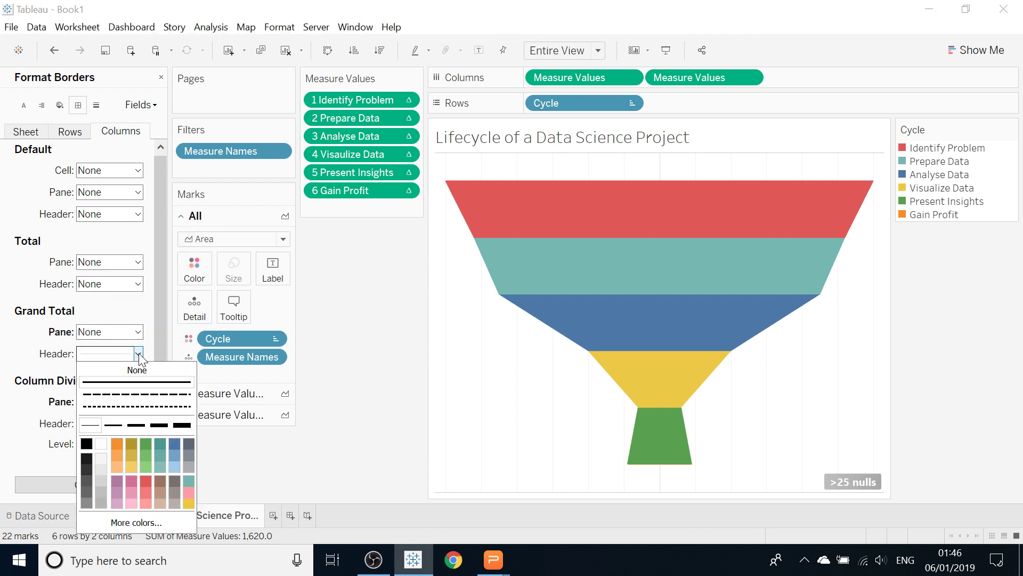
Step: Set the grand total and row divider lines to None for both pane and header in the row borders
click(70, 131)
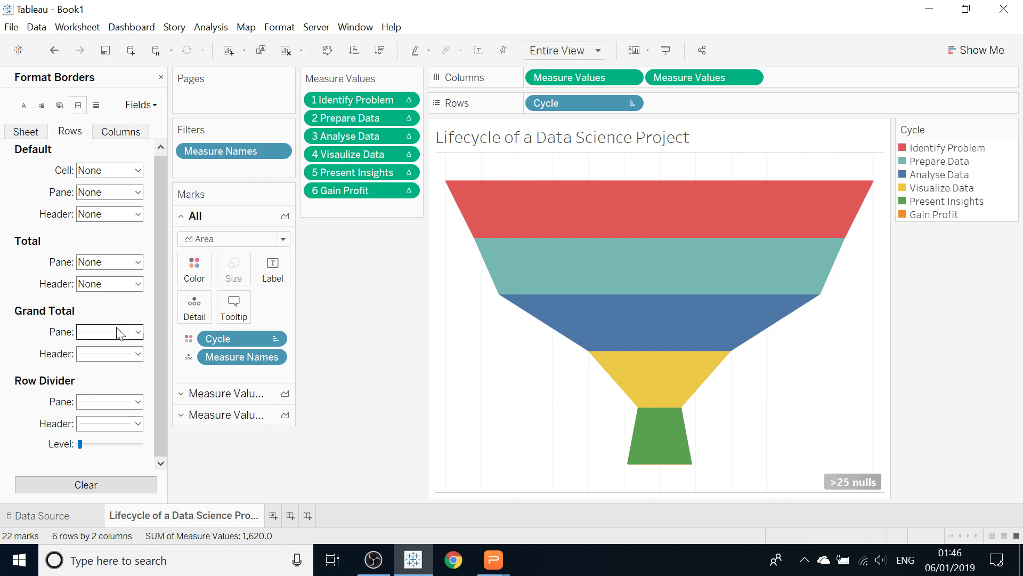
click(138, 332)
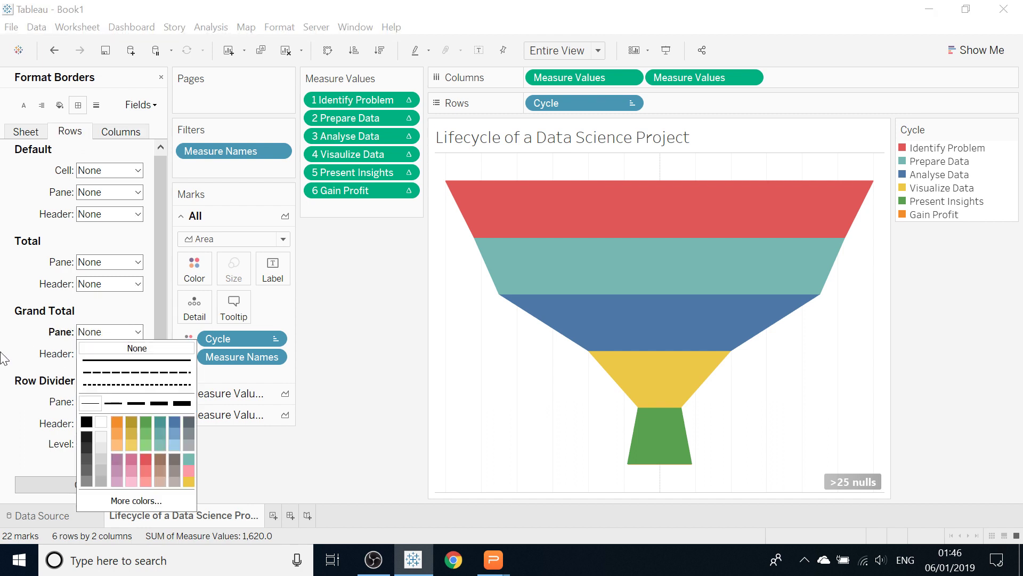
click(15, 350)
click(138, 354)
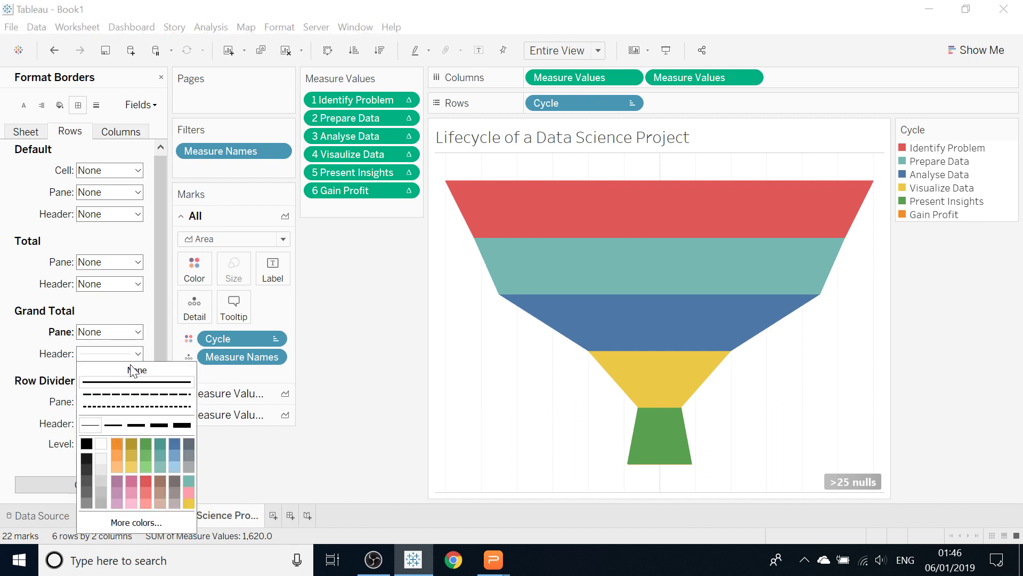
click(136, 369)
click(138, 213)
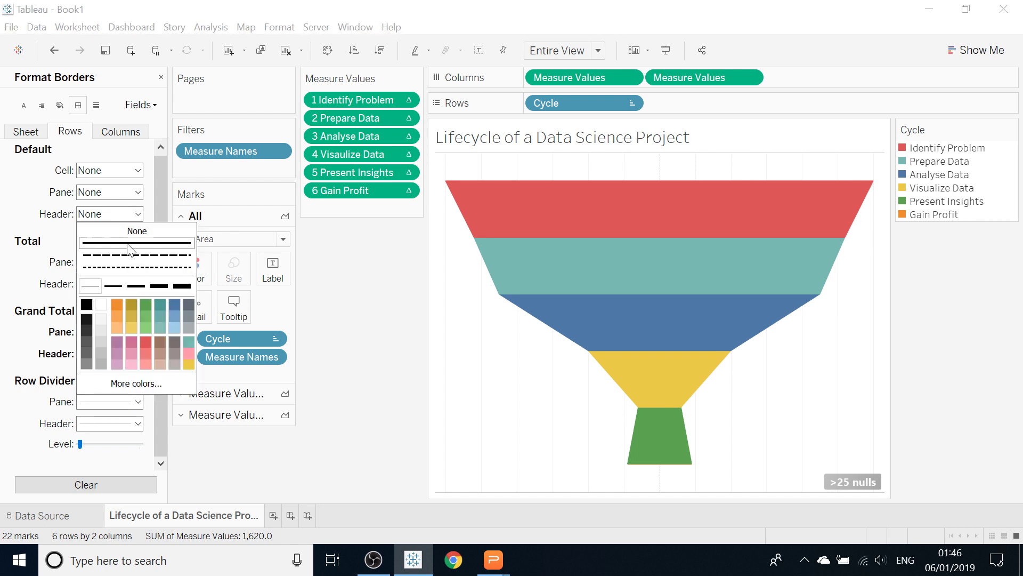
click(137, 231)
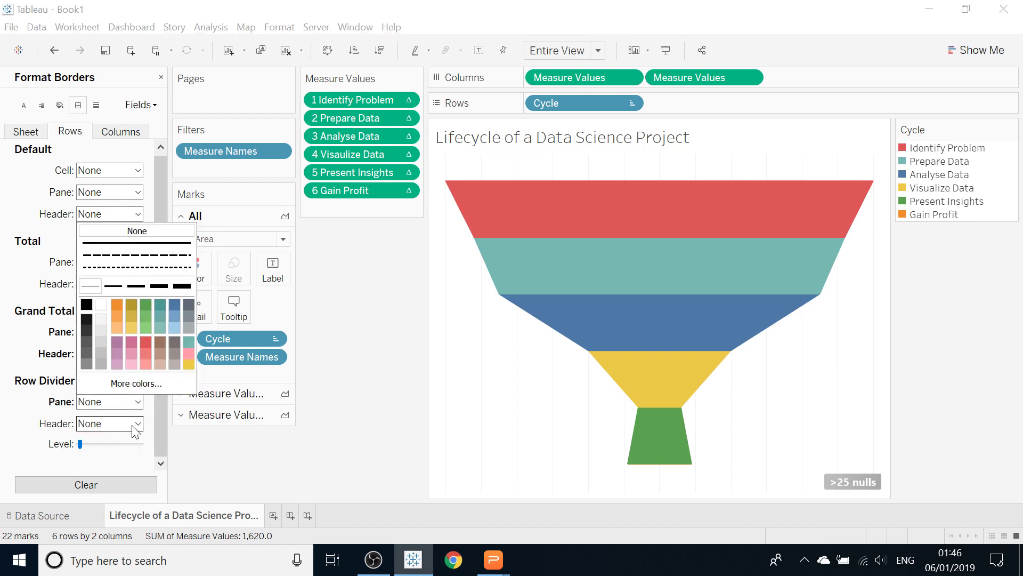
click(26, 412)
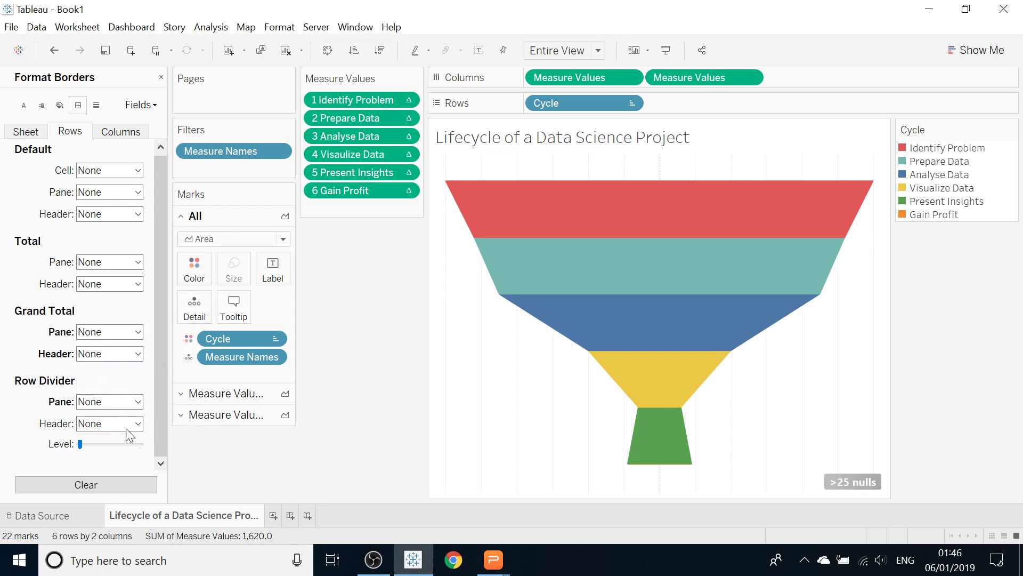
Step: Set the grand total's pane and header lines to None in the sheet-level borders
click(26, 131)
click(136, 331)
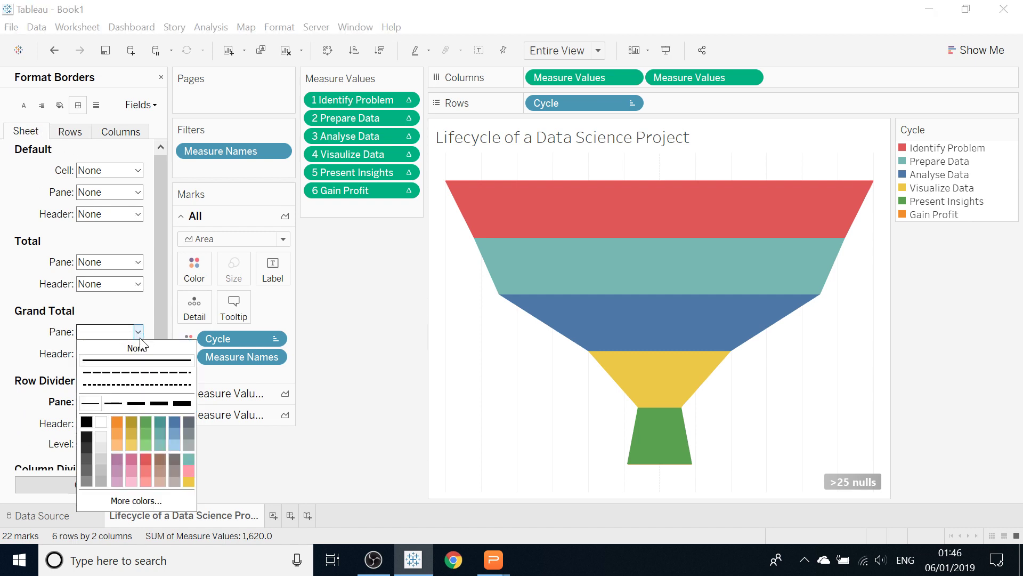
click(5, 389)
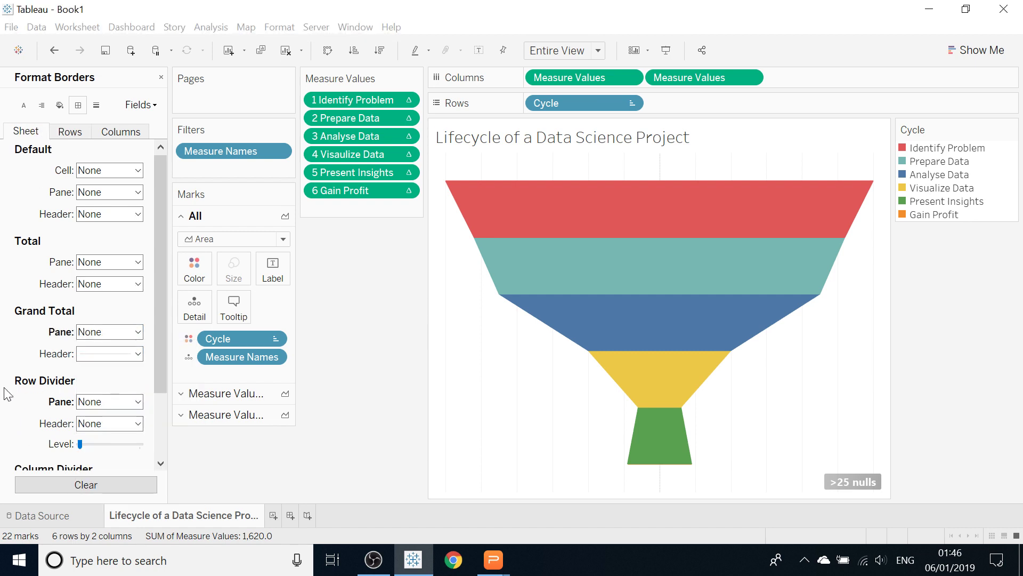
click(137, 401)
click(137, 242)
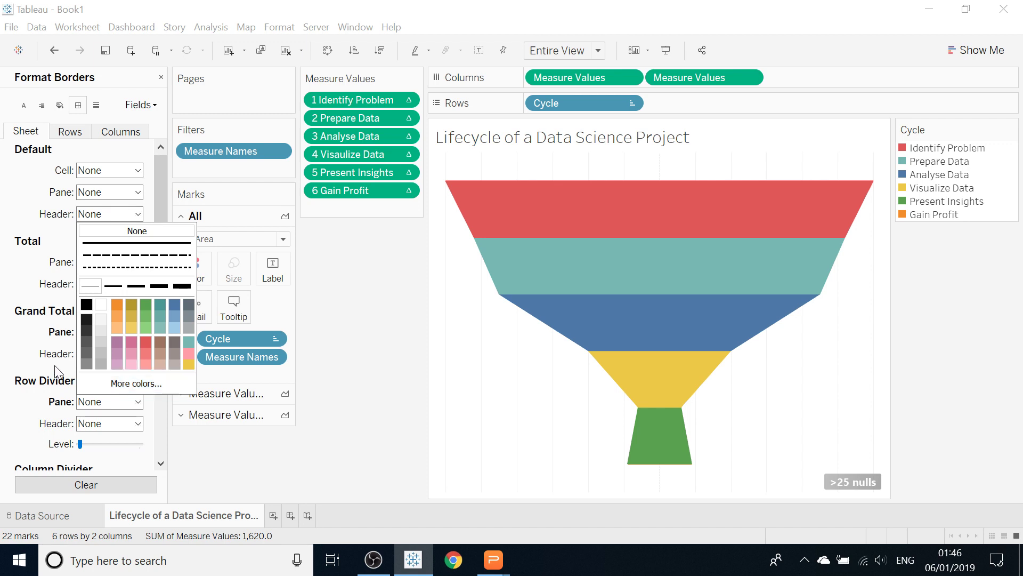
click(58, 372)
click(128, 355)
click(137, 370)
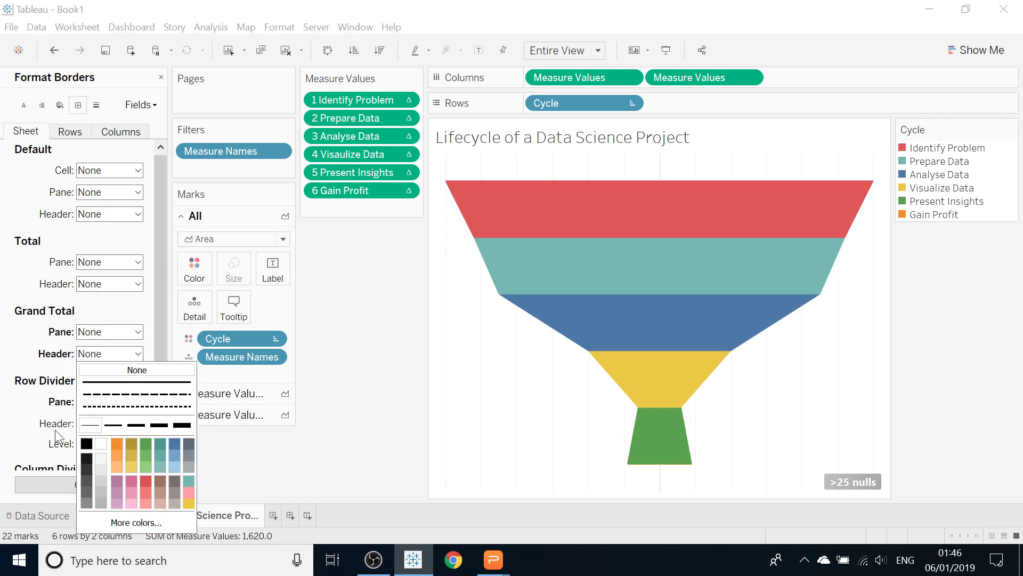
click(28, 446)
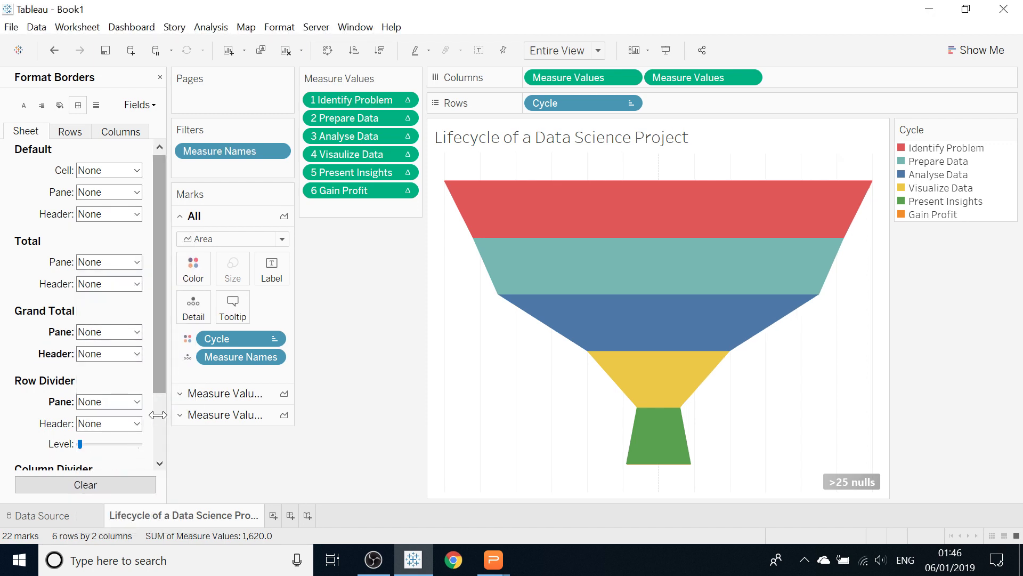
Step: Format the worksheet's column lines, setting both the grid lines and zero lines to None
drag(164, 367, 64, 159)
click(70, 132)
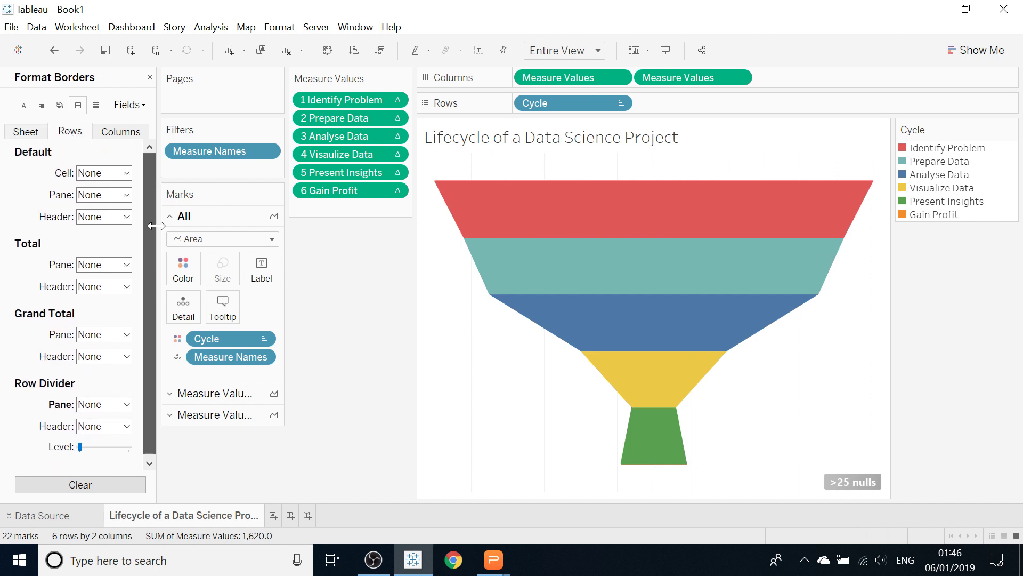
click(117, 132)
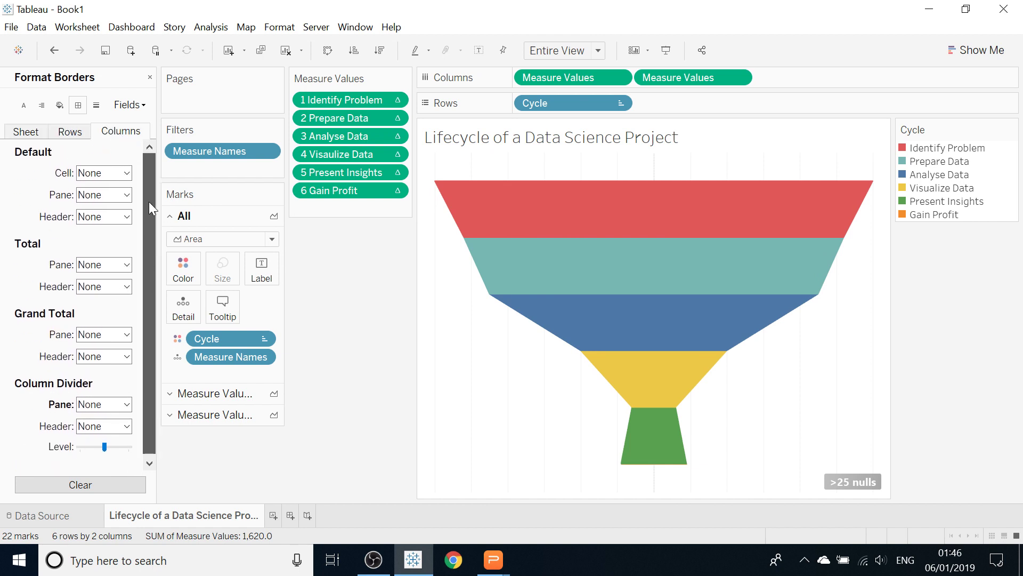
click(96, 104)
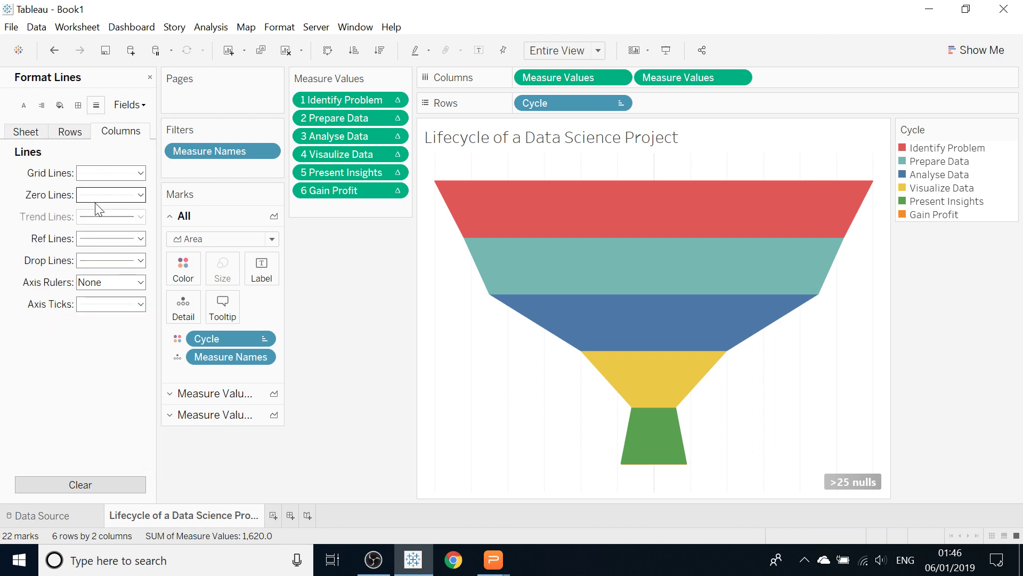
click(140, 172)
click(134, 190)
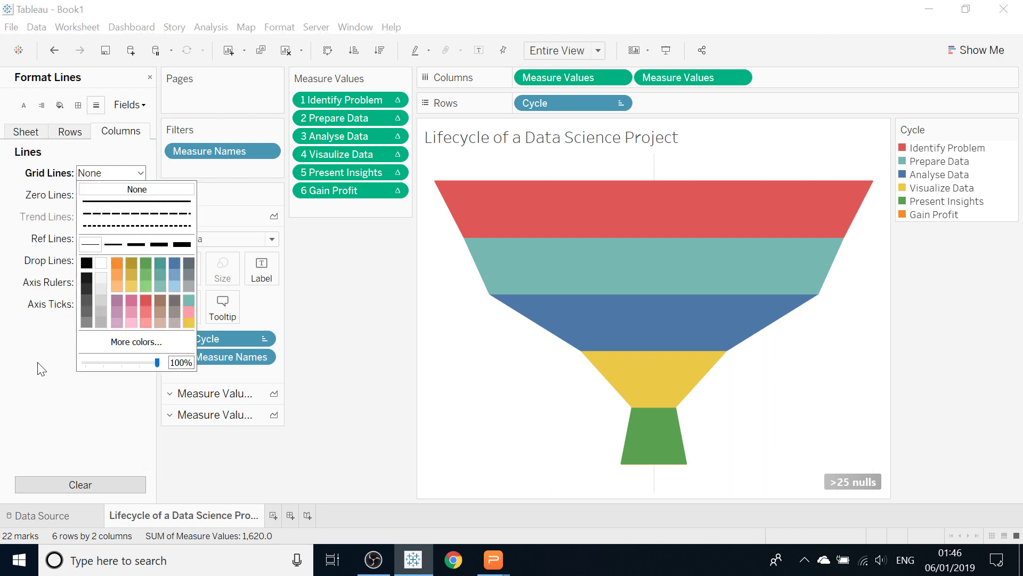
click(140, 194)
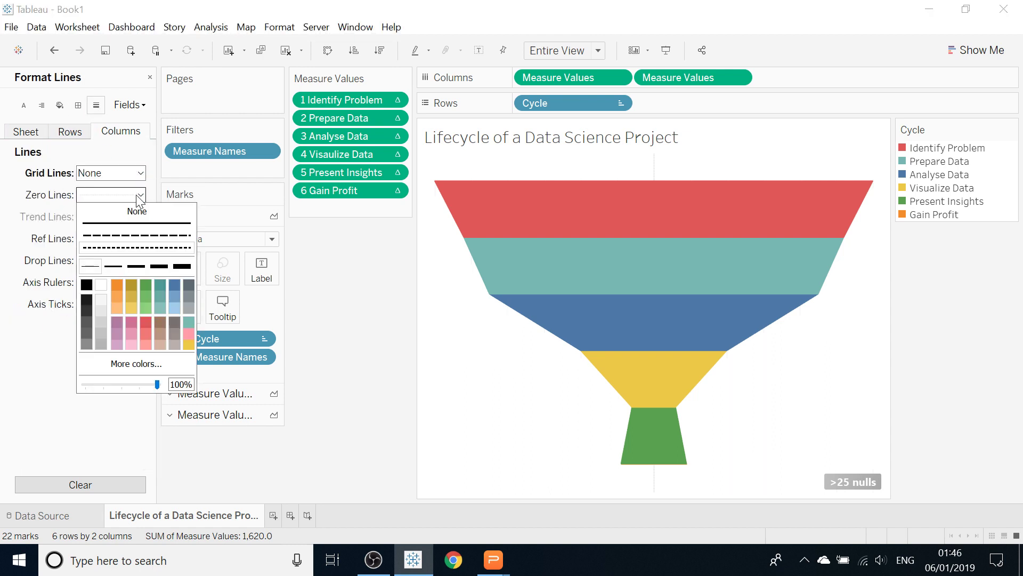
click(51, 385)
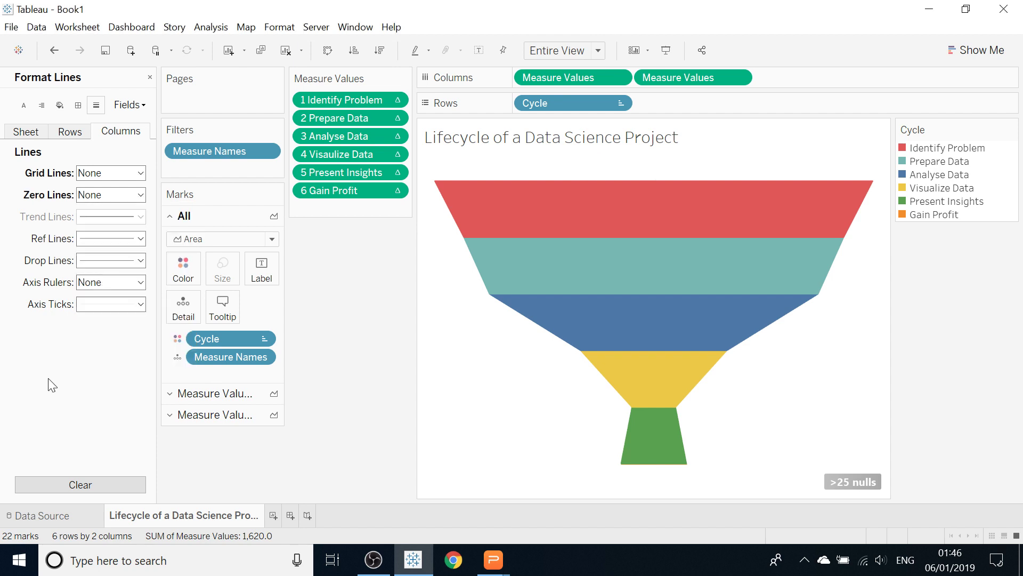
Step: Set the column reference lines and drop lines to None and close the line formatting
click(136, 239)
click(131, 257)
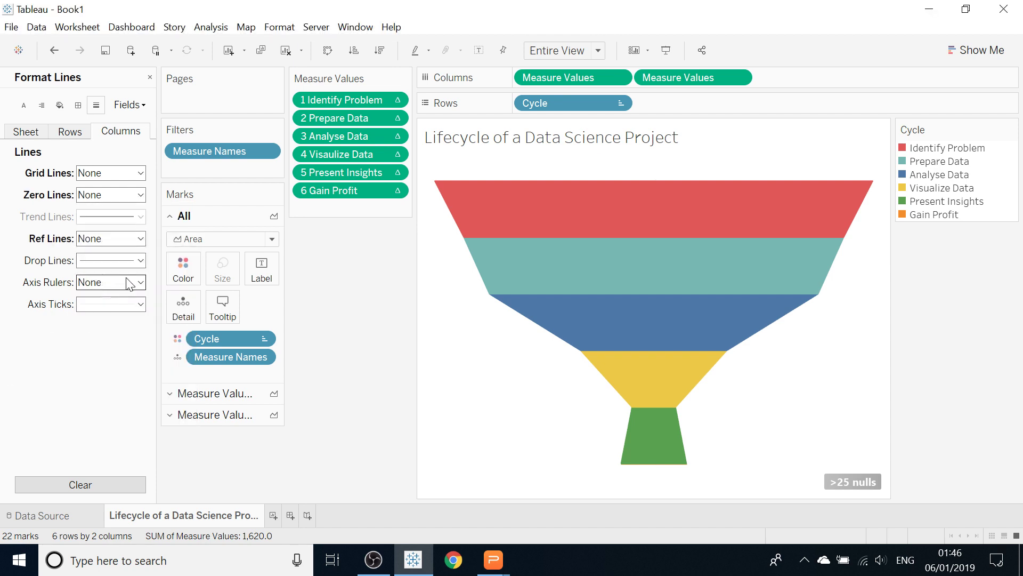
click(137, 260)
click(134, 277)
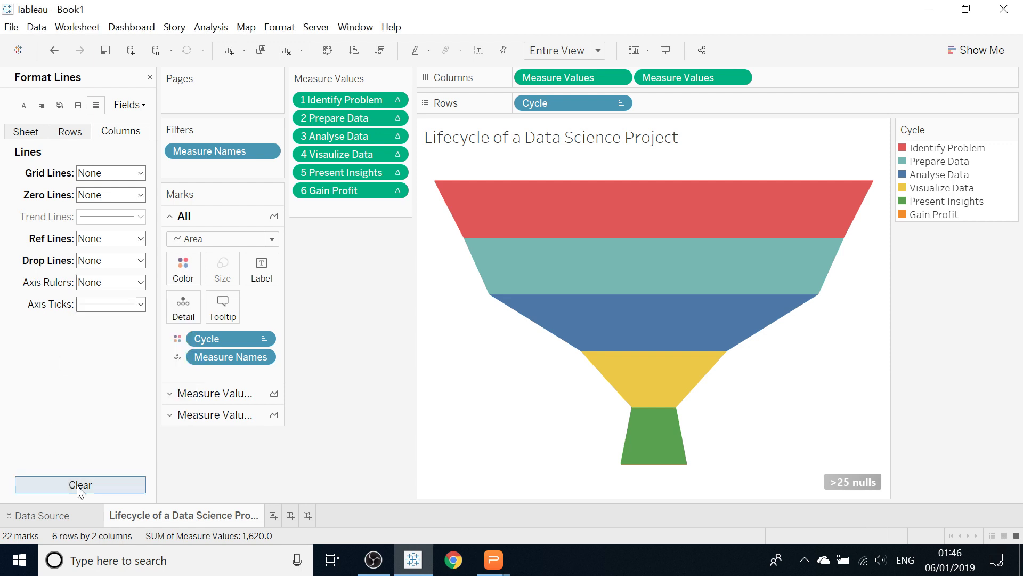
click(149, 78)
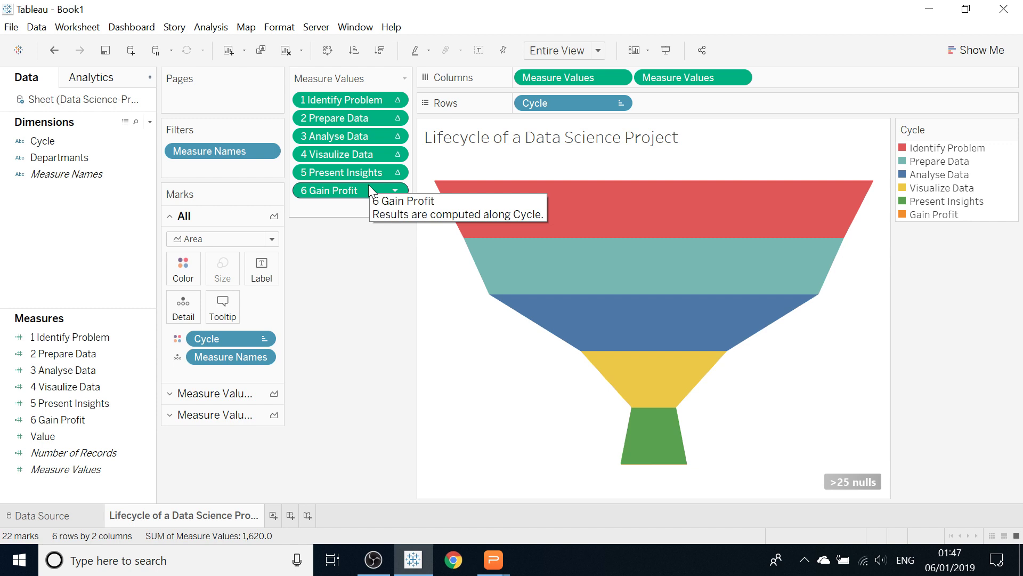
click(47, 158)
click(47, 159)
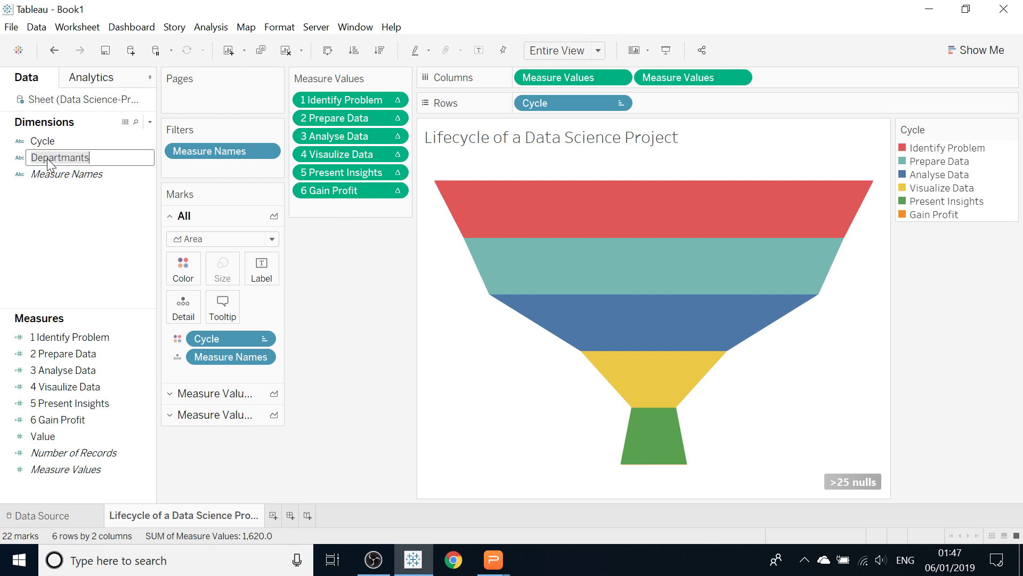
click(52, 212)
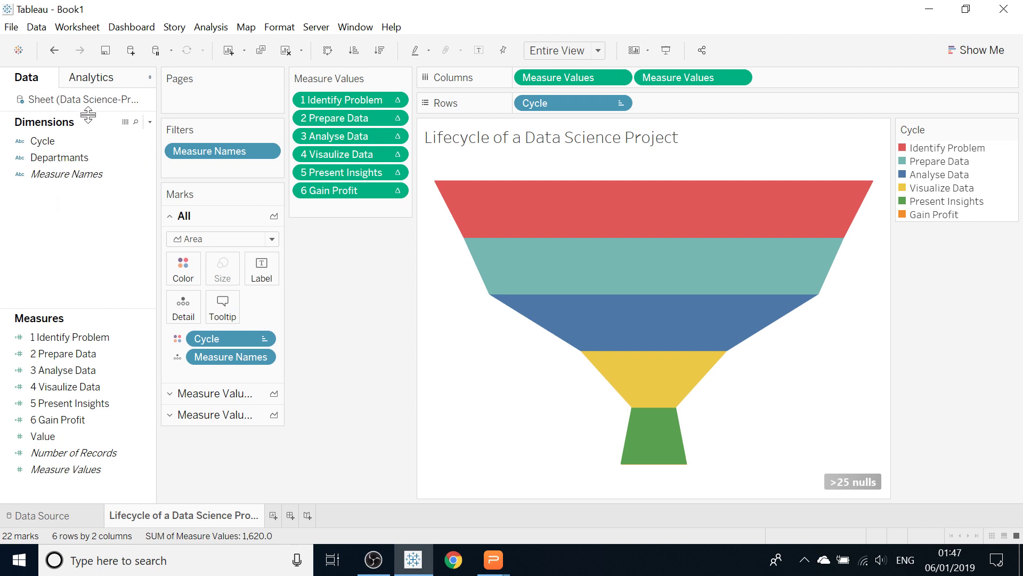
click(95, 159)
click(94, 155)
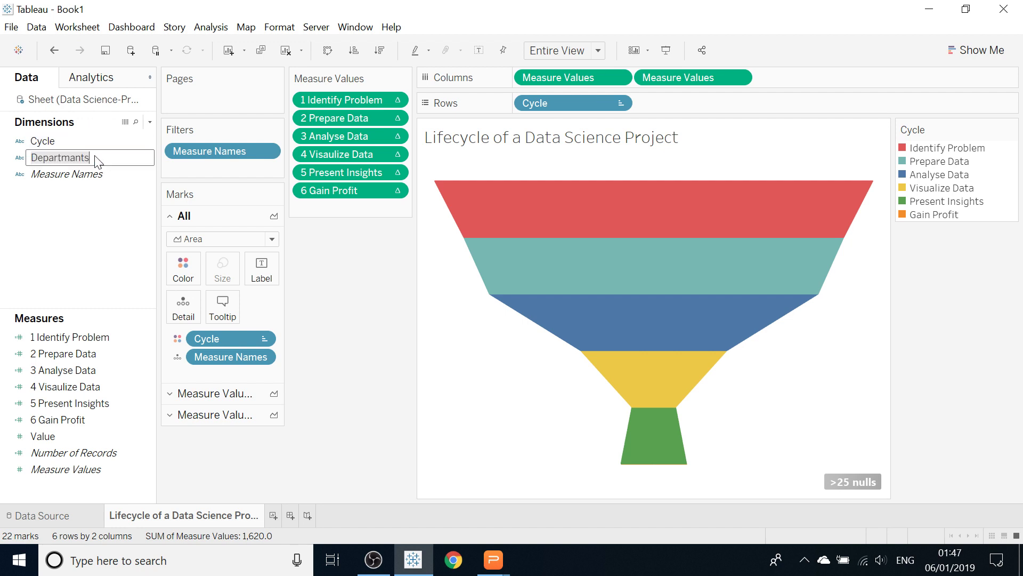
click(94, 211)
Step: Add Departmants as a worksheet filter with all of its values, Data Science and Developers, selected
drag(91, 152, 229, 165)
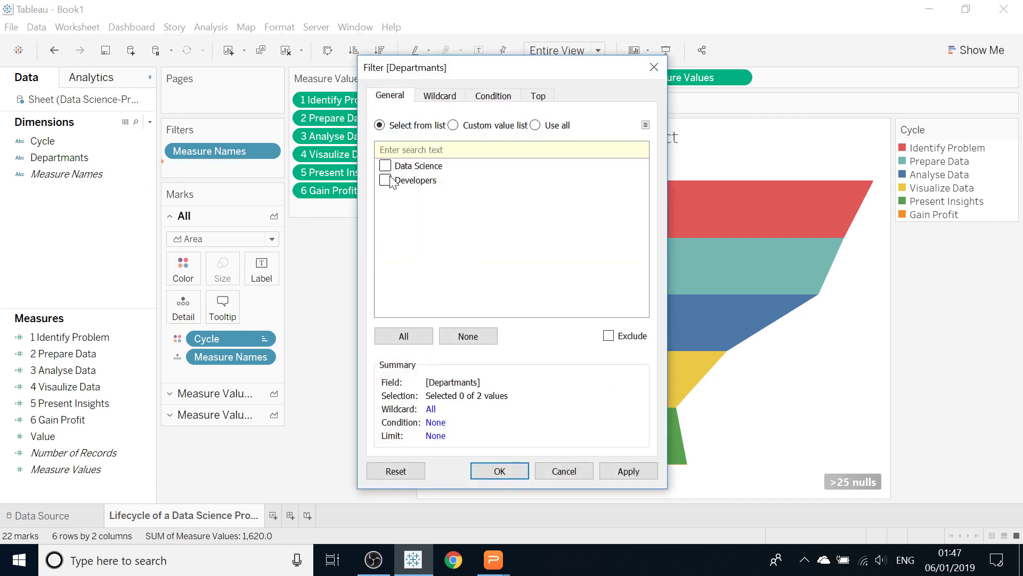
click(403, 336)
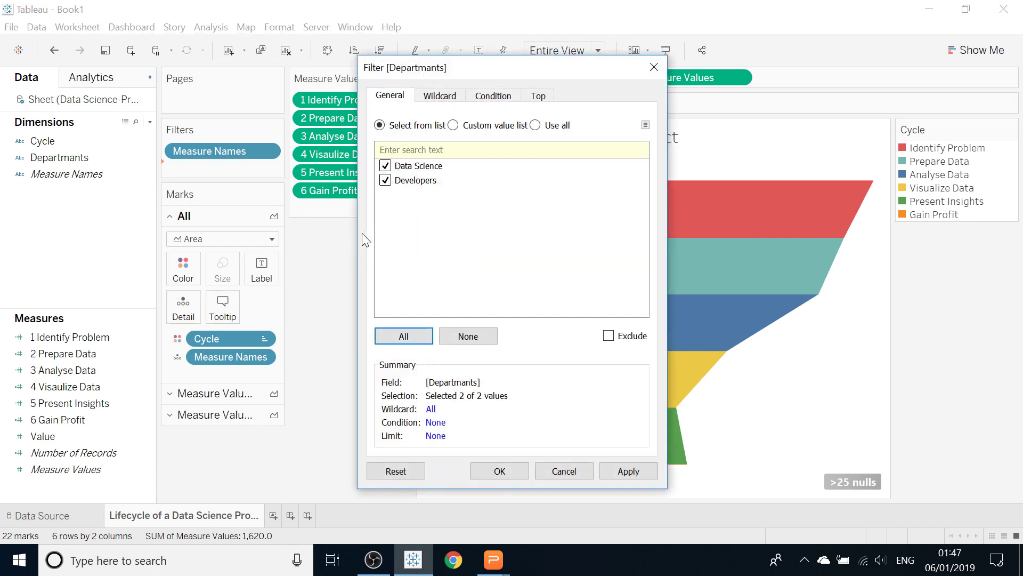
click(627, 470)
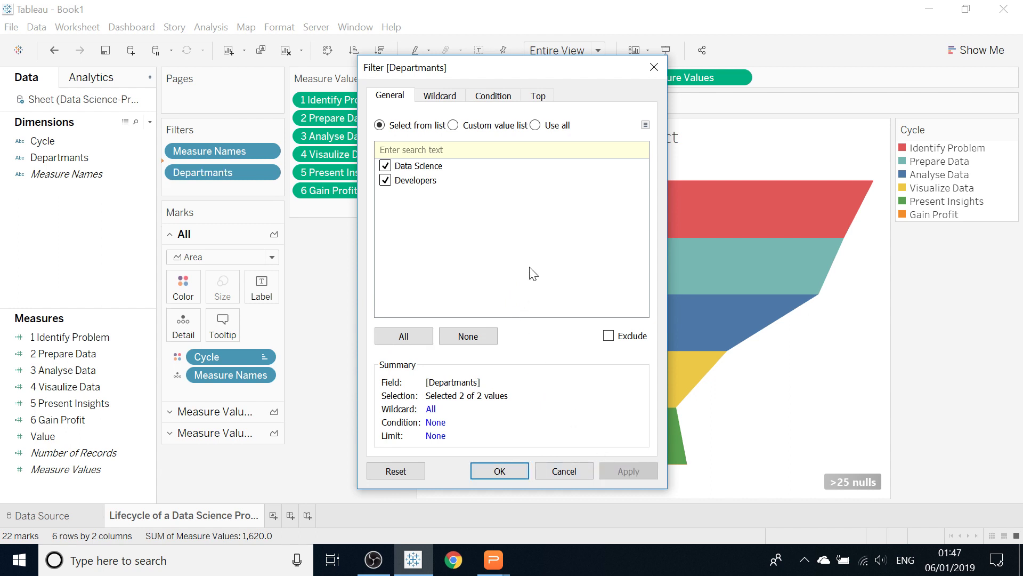
click(654, 68)
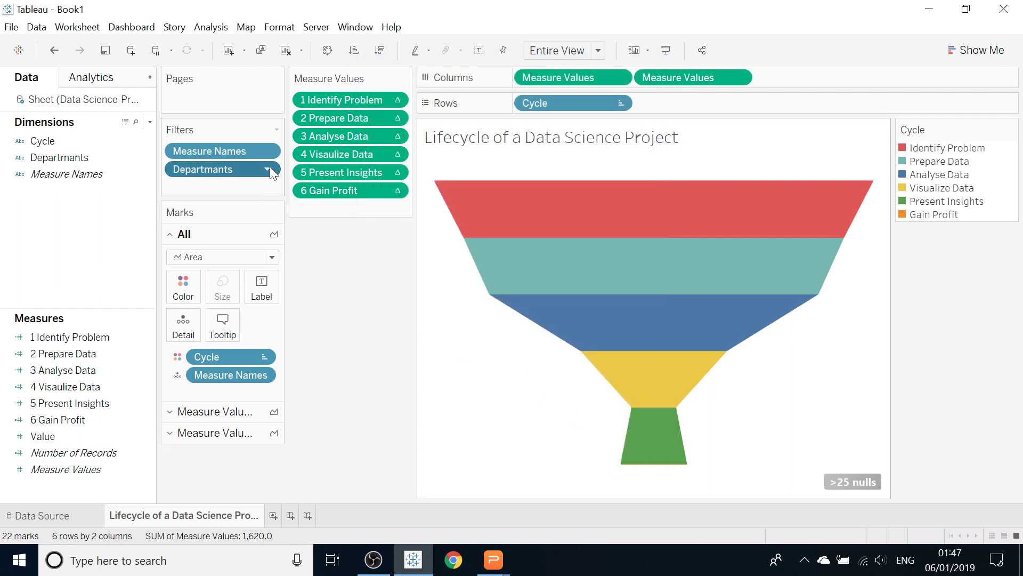
Step: Show the Departmants filter beside the chart, exclude Developers, and make it a single value list
click(268, 168)
click(258, 212)
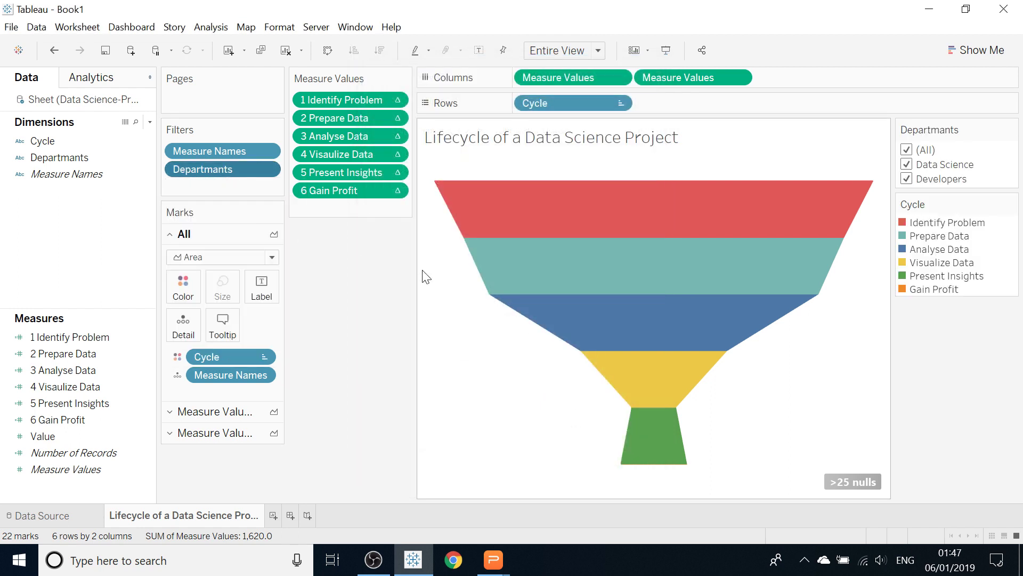
click(930, 180)
click(1011, 130)
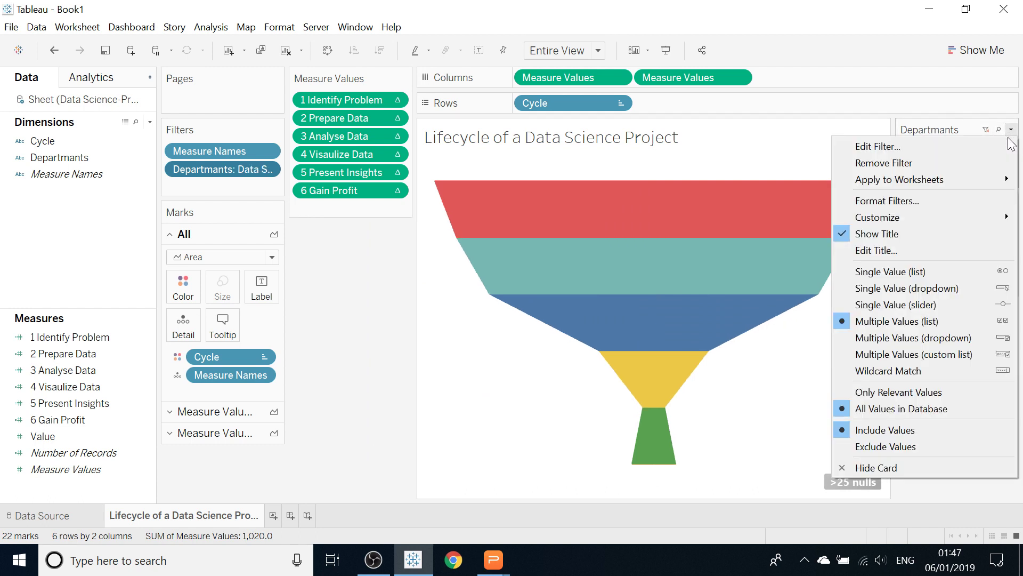
click(945, 276)
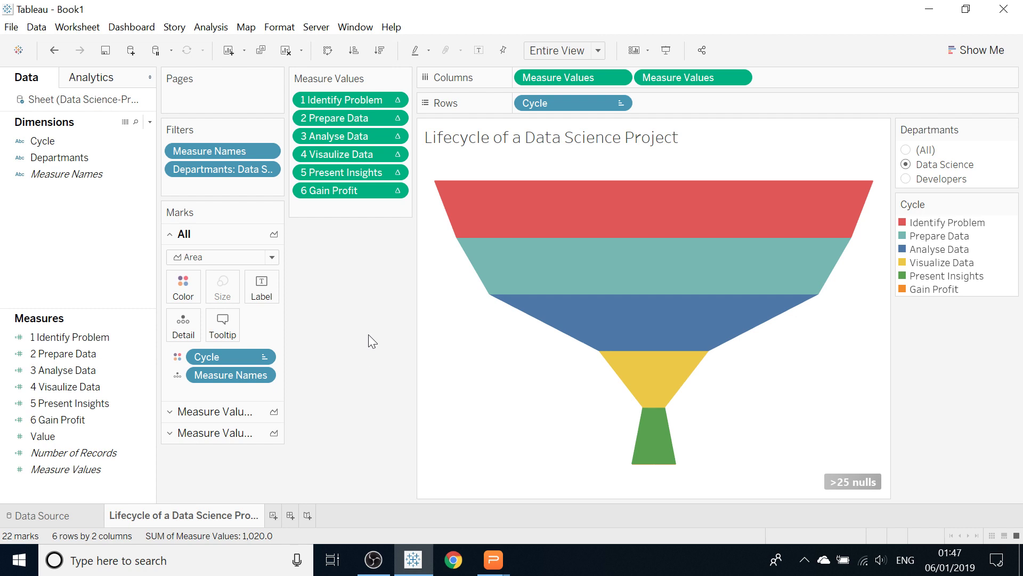
Step: Shade the whole worksheet background light blue and close the shading format settings
right_click(484, 345)
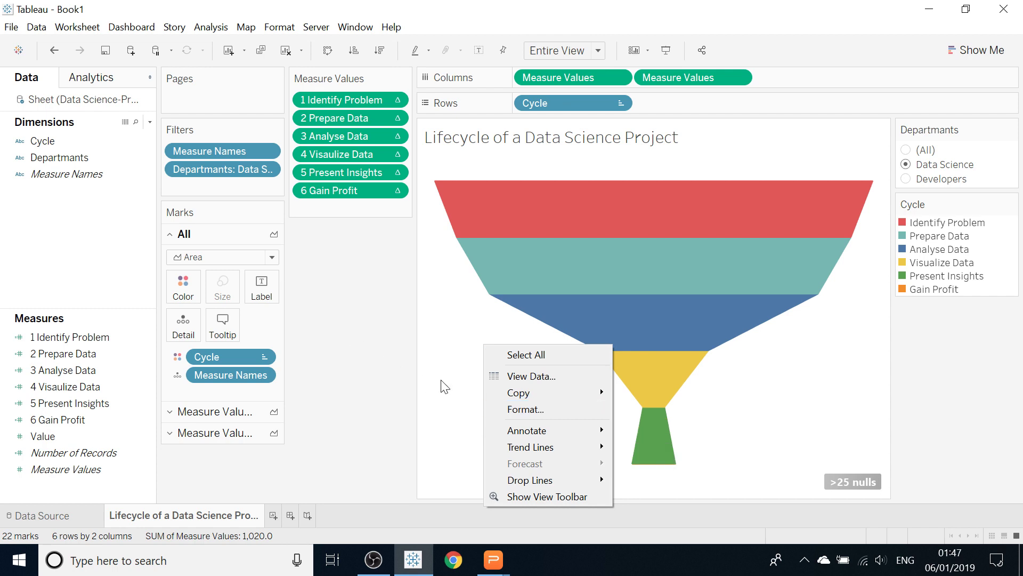
click(509, 409)
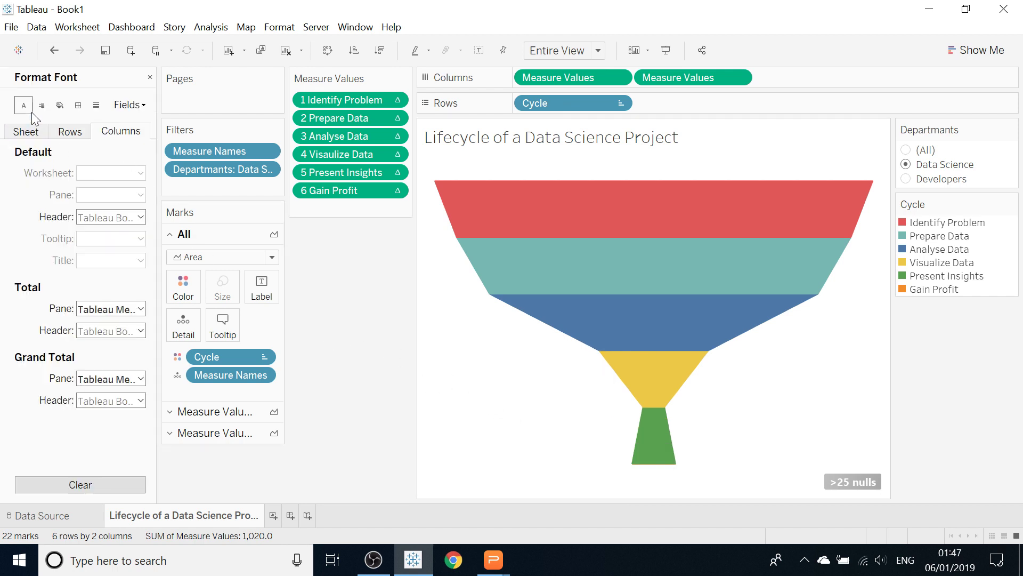
click(59, 107)
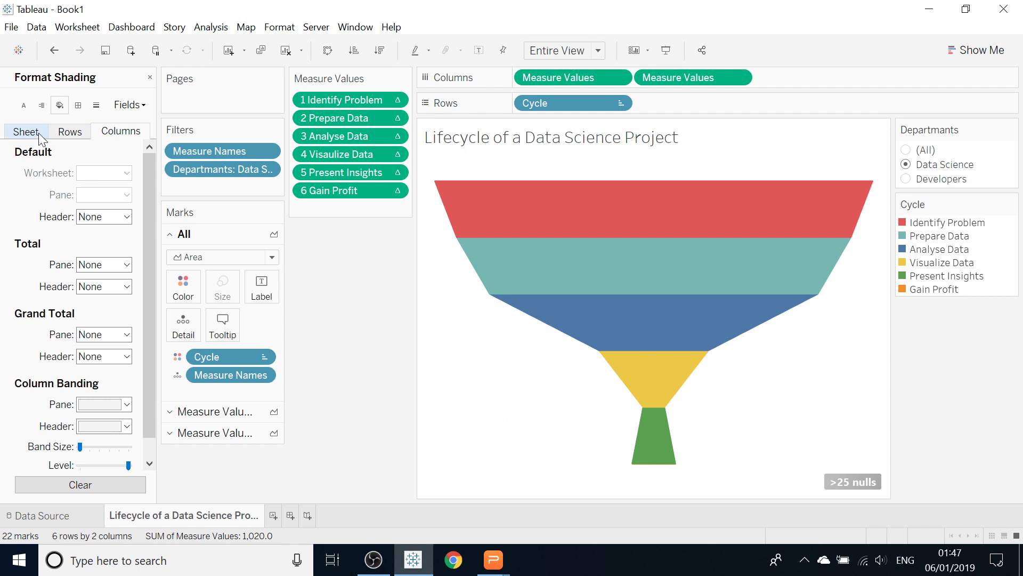
click(39, 133)
click(107, 173)
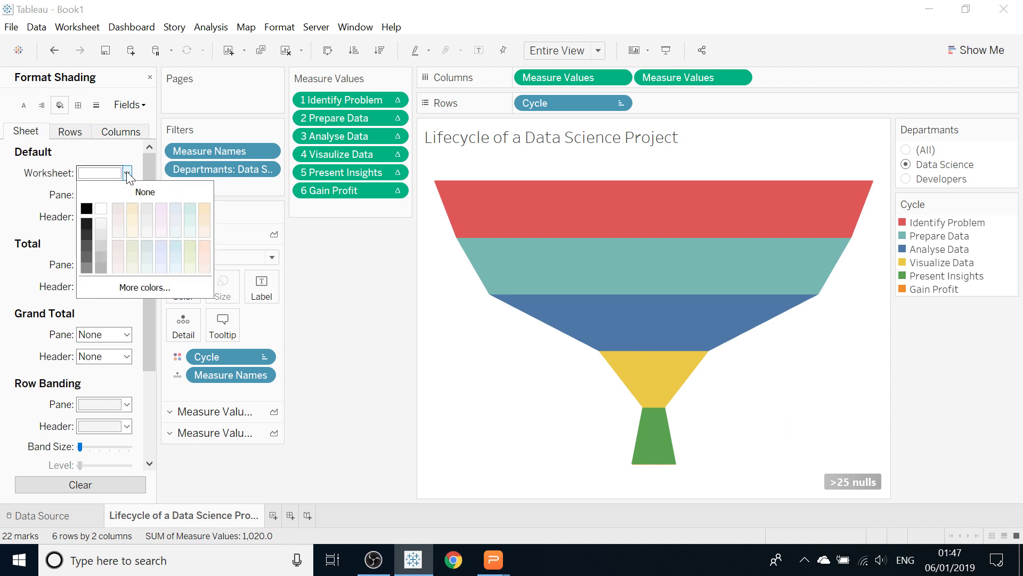
click(171, 242)
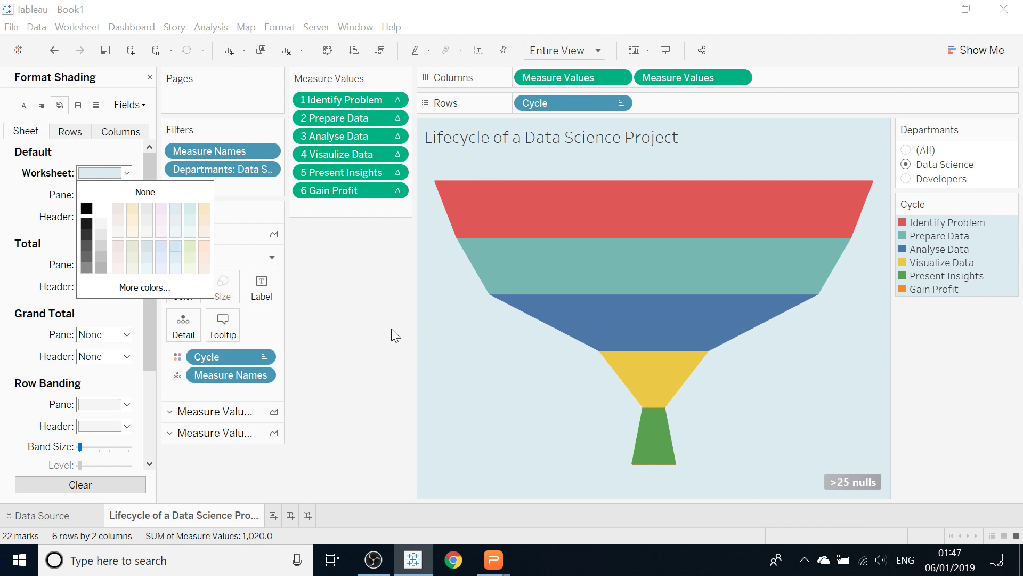
click(421, 338)
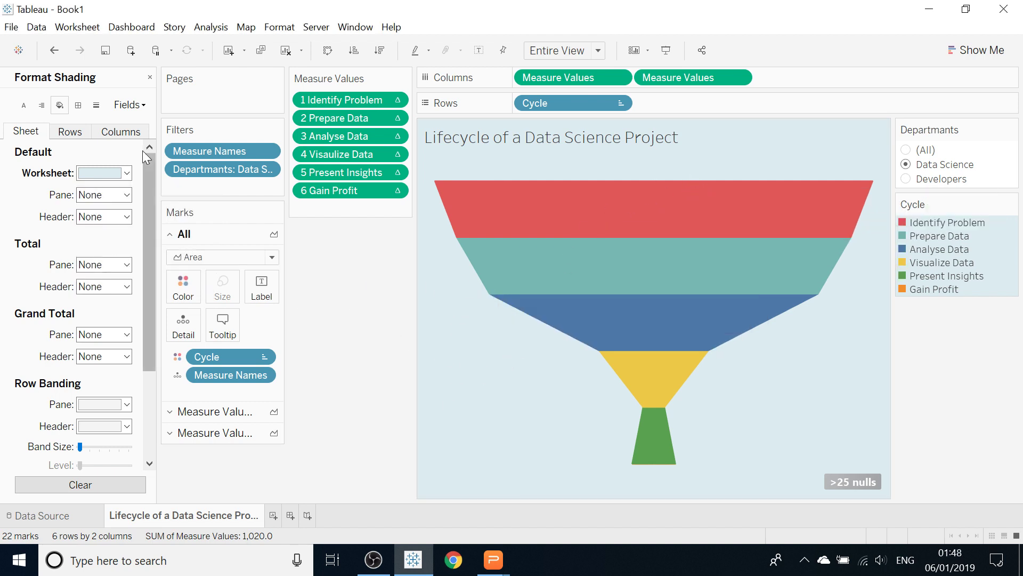
click(150, 78)
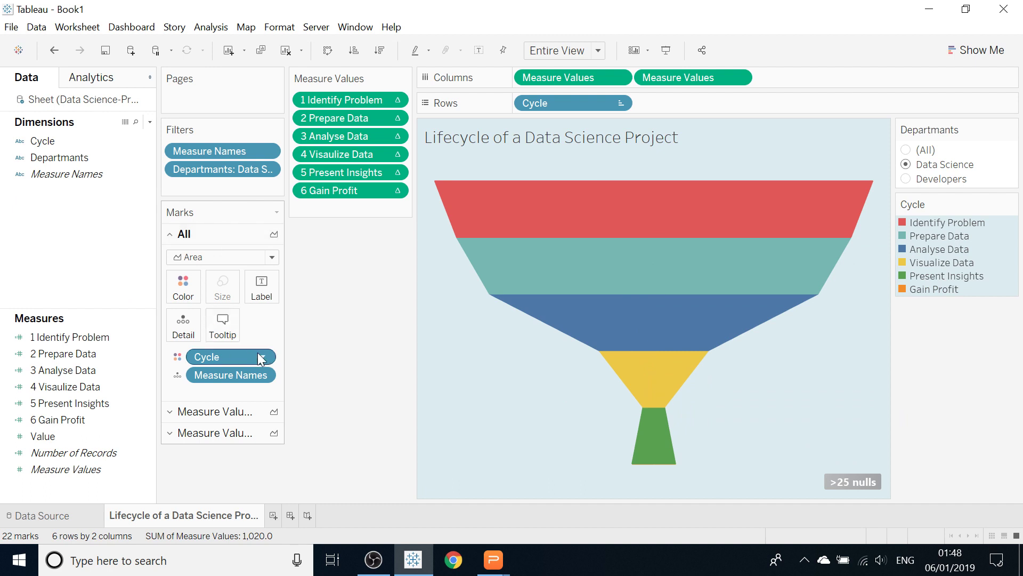
Step: Label the first Measure Values area marks with the Cycle dimension
click(197, 411)
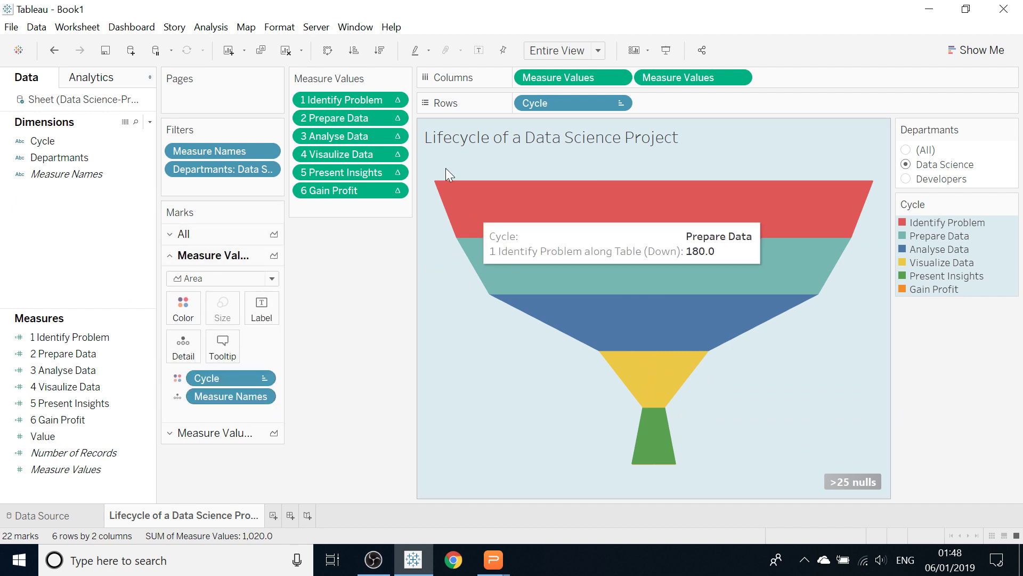
mouse_move(440, 196)
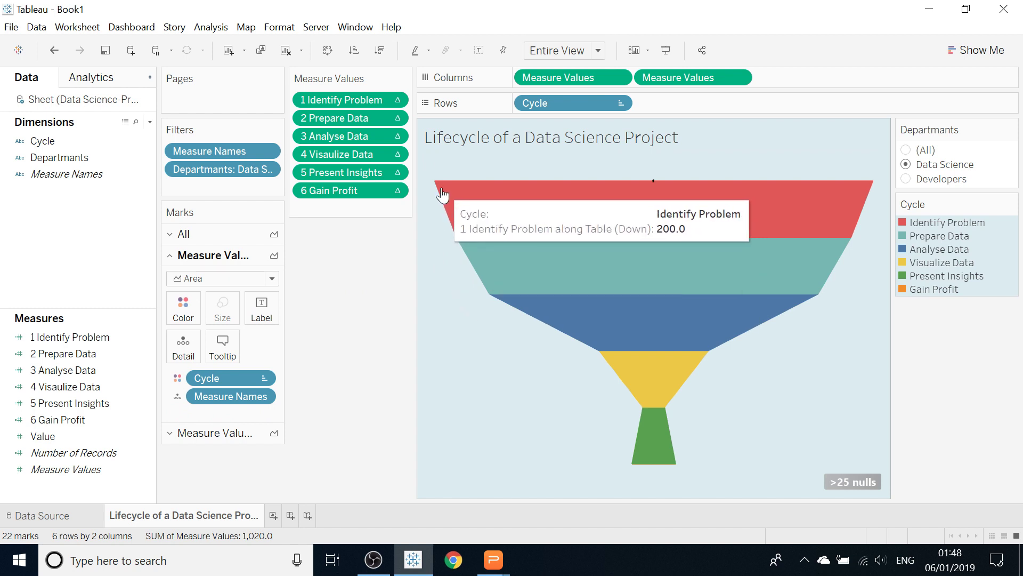
mouse_move(513, 308)
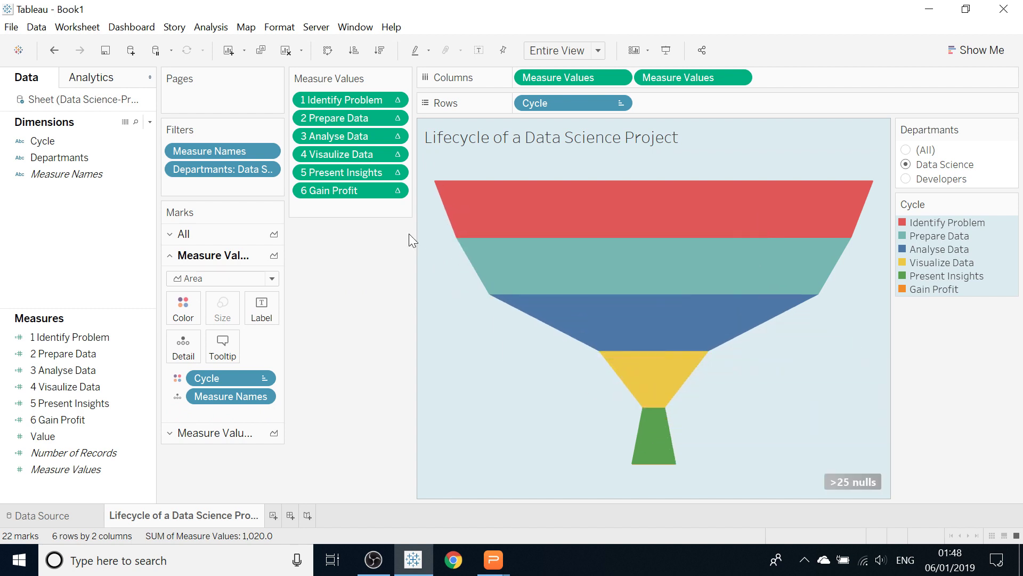
click(33, 146)
drag(42, 146, 252, 318)
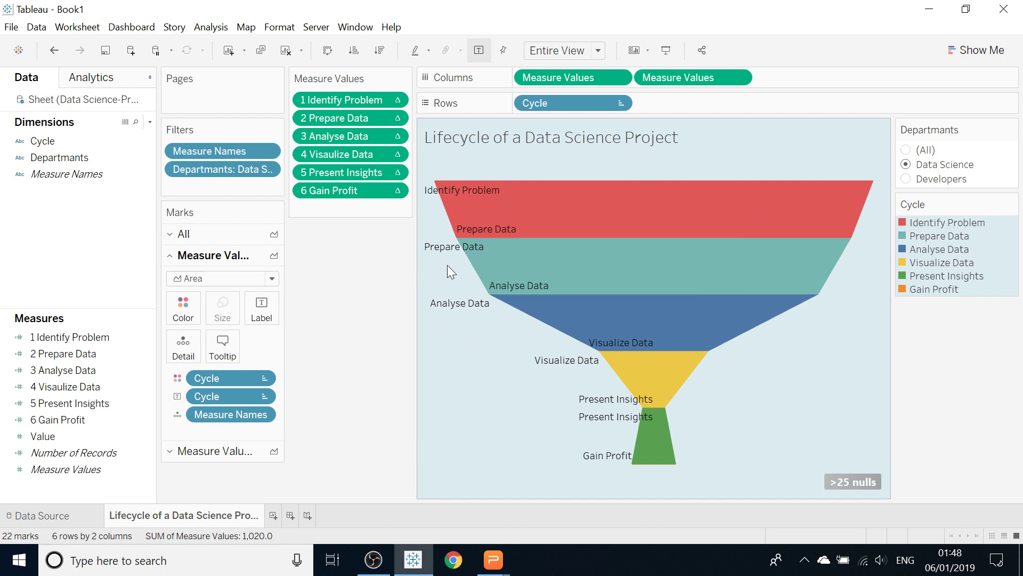
Step: Align the Cycle mark labels left horizontally and bottom vertically
click(262, 309)
click(328, 408)
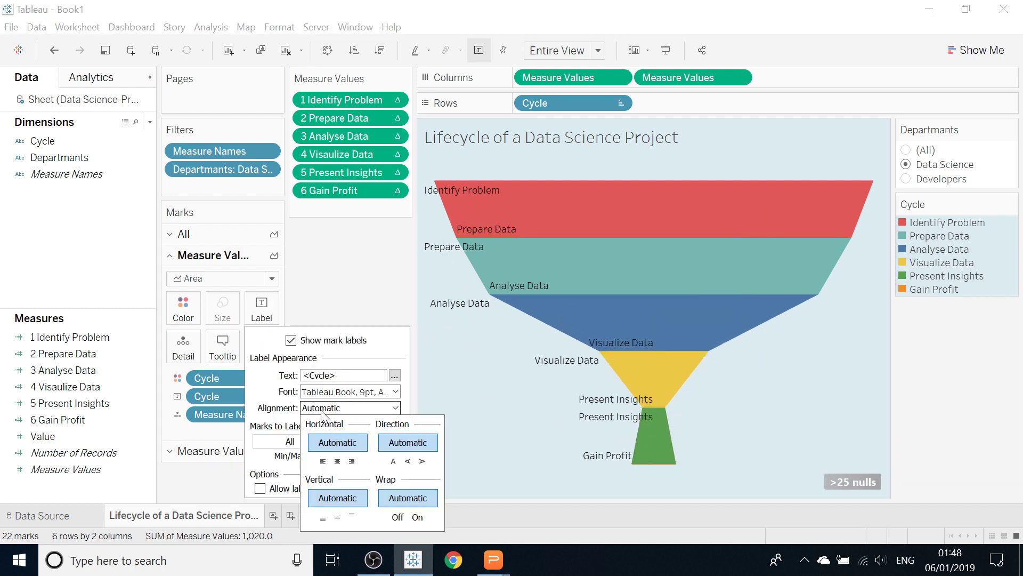
click(323, 461)
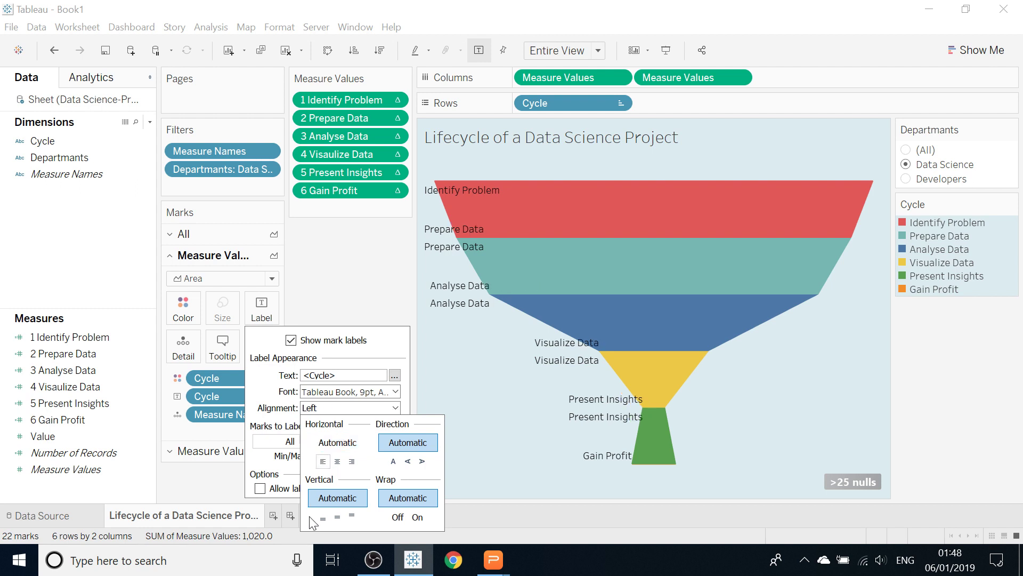
click(322, 517)
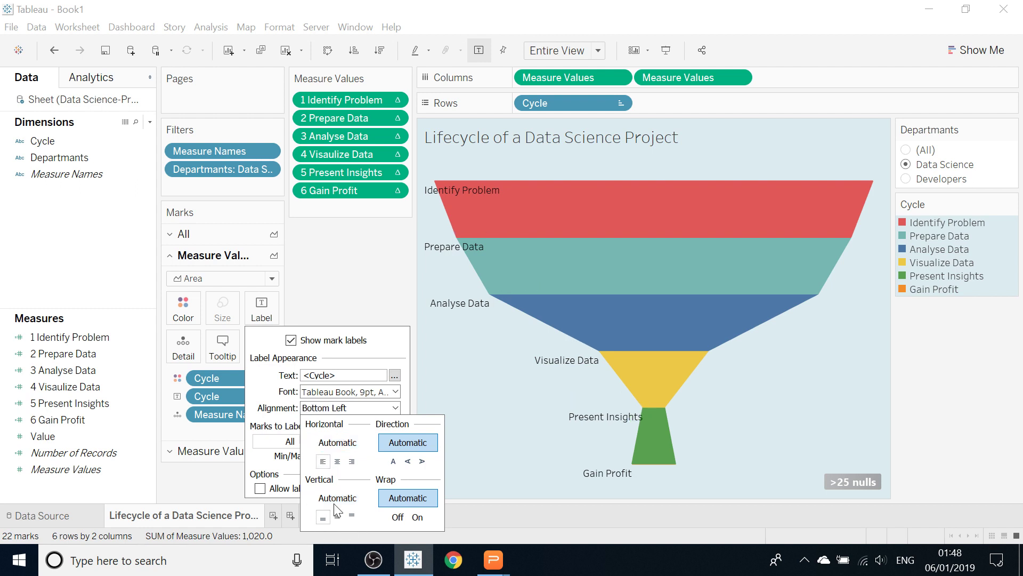
Step: Make the mark label font bold and set its size to 10
click(395, 392)
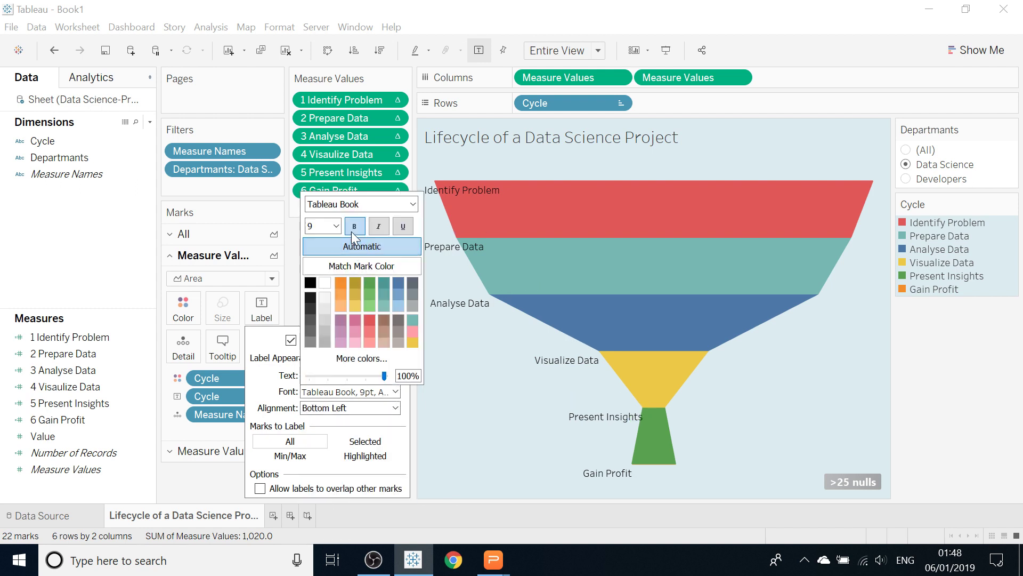
click(336, 225)
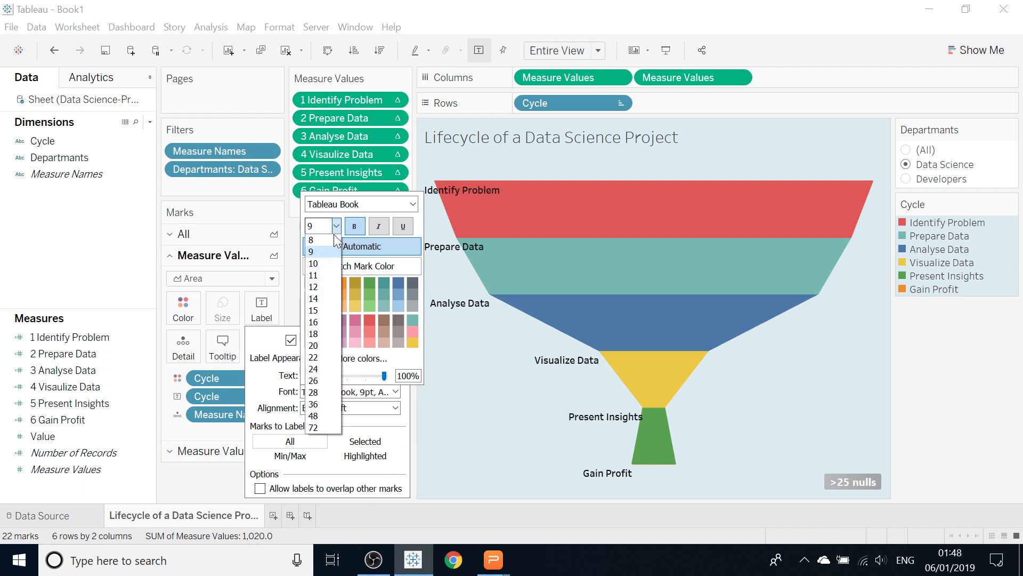
click(327, 262)
click(476, 402)
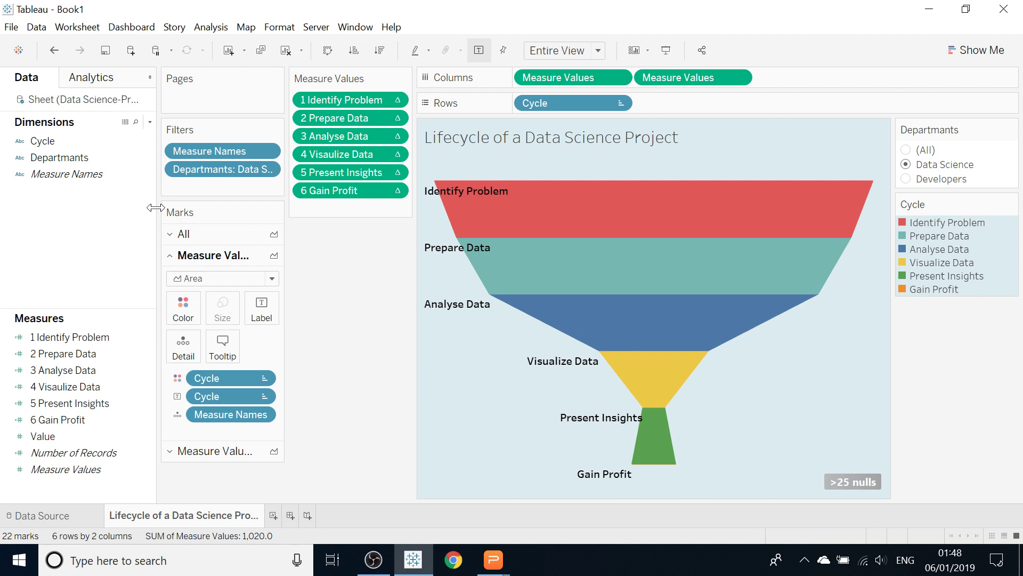
Step: Add the Value measure to the first area marks' labels and compute it as Percent of Total
mouse_move(539, 251)
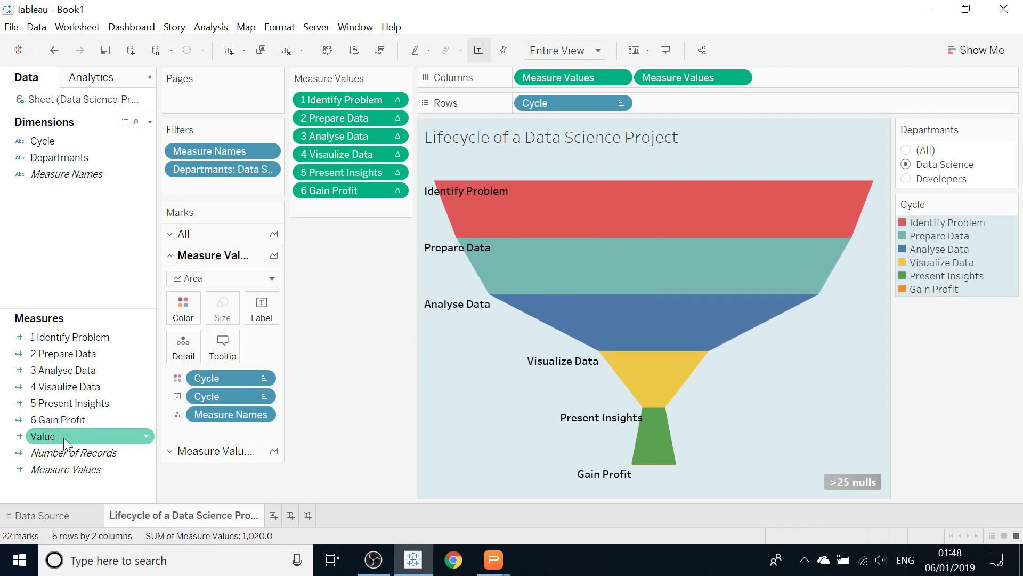
drag(63, 437, 257, 317)
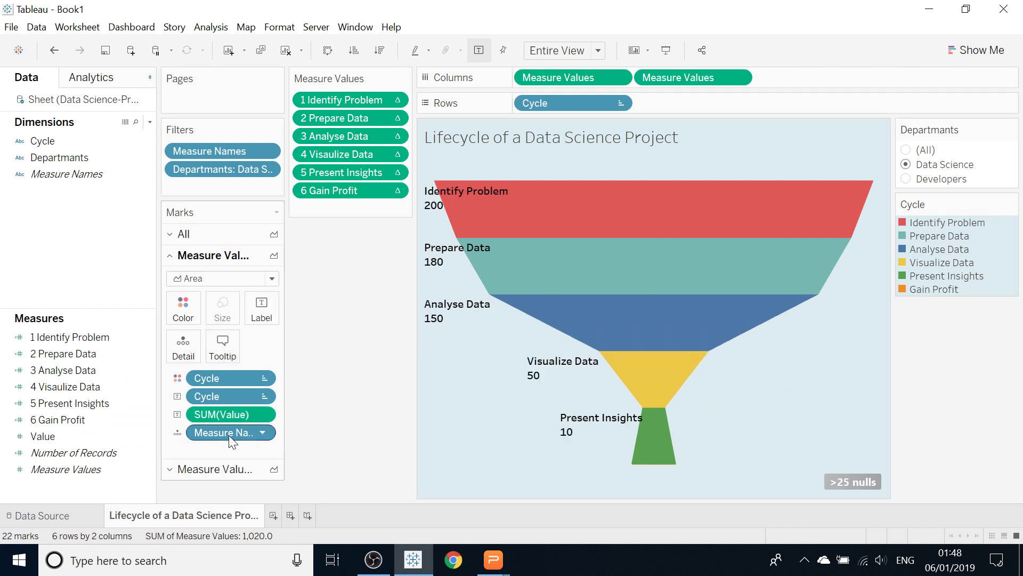
click(264, 414)
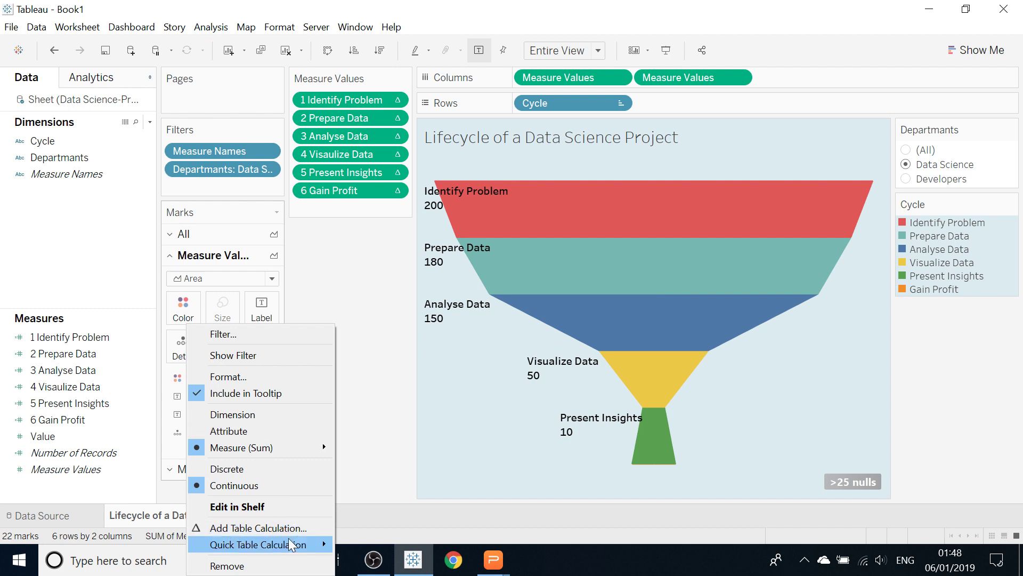
mouse_move(323, 544)
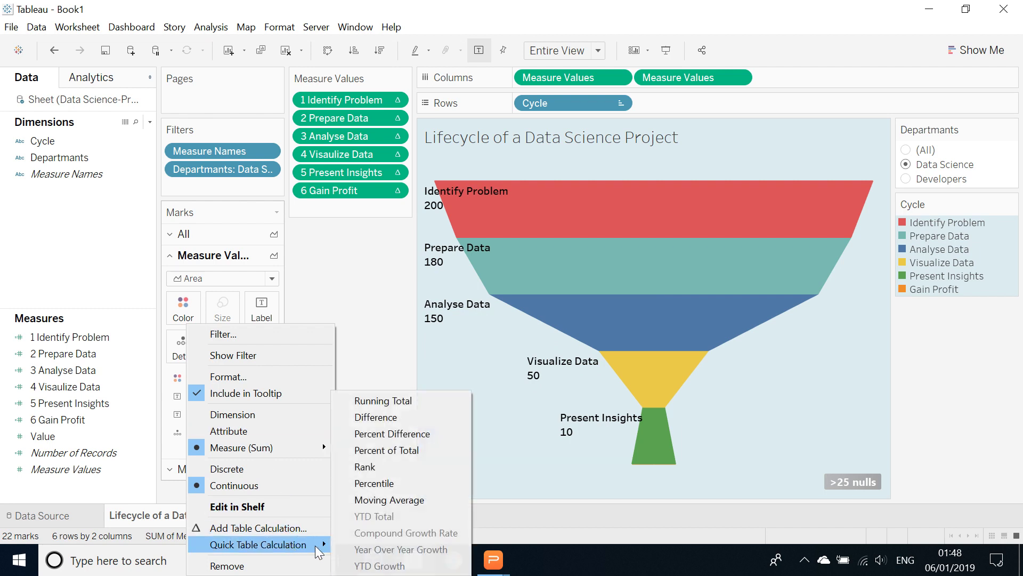
click(389, 452)
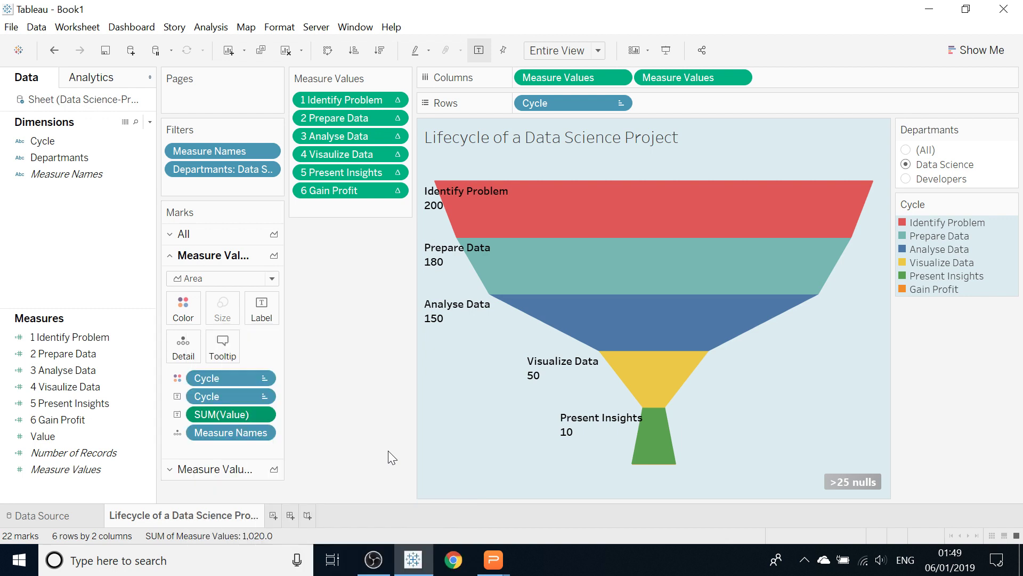
Step: Format the SUM(Value) label numbers as Percentage with 1 decimal place and close the formatting
click(262, 414)
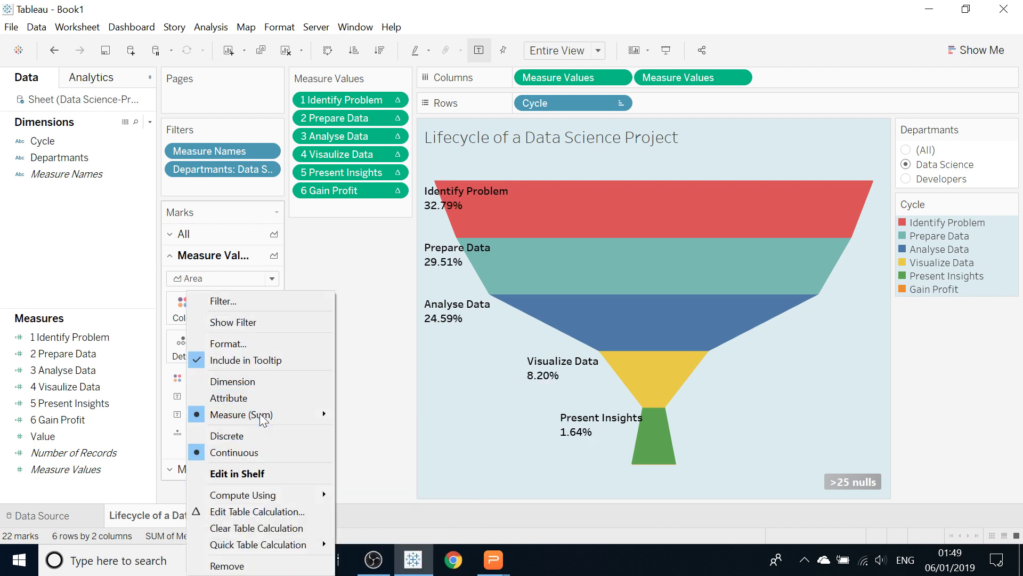
click(256, 345)
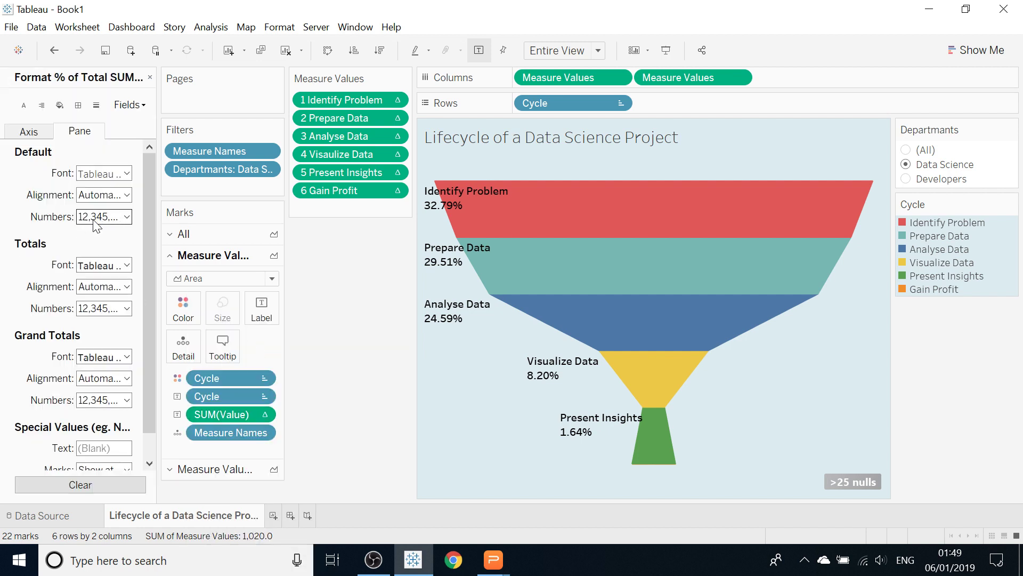
click(126, 217)
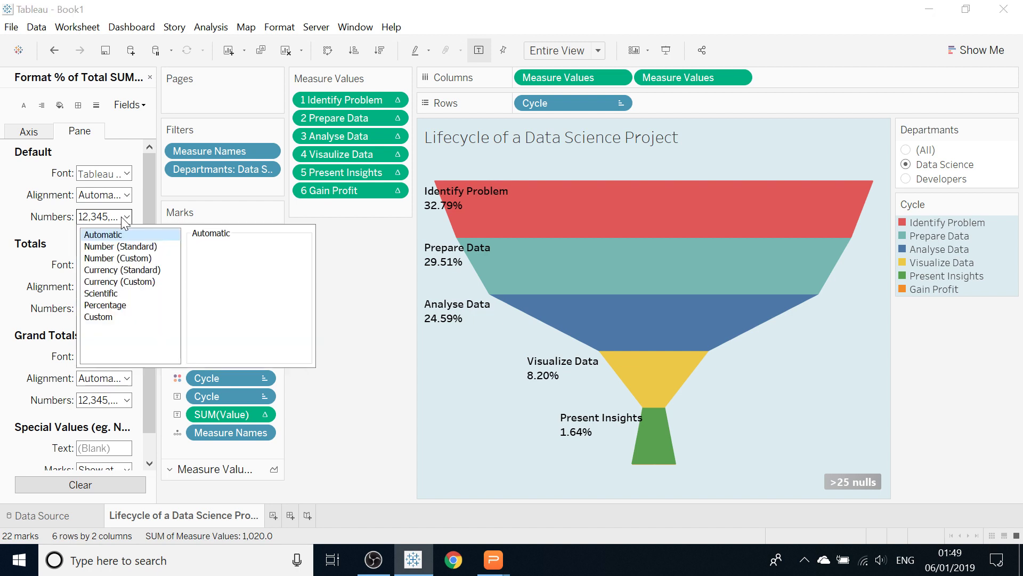
click(107, 306)
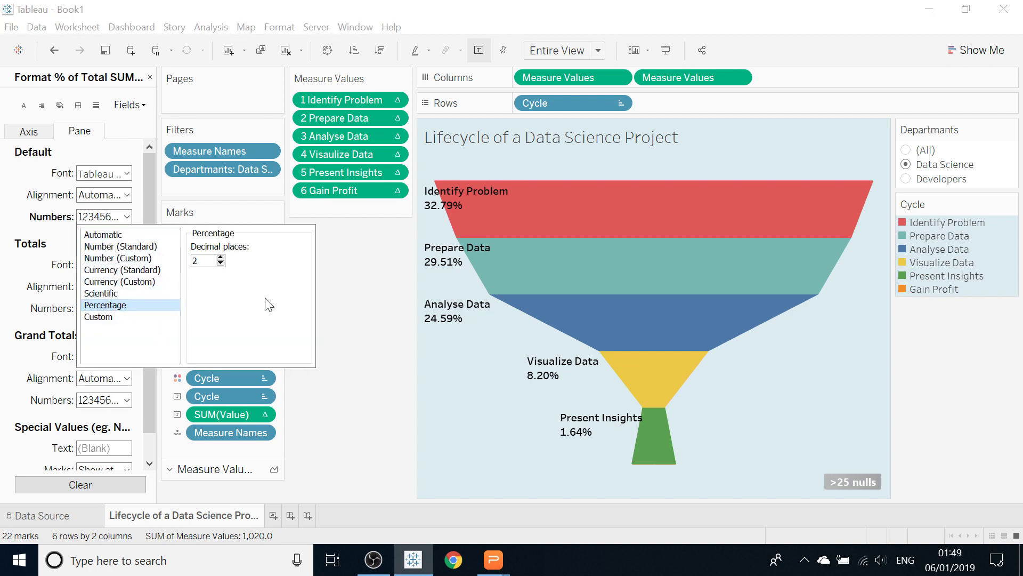
click(221, 263)
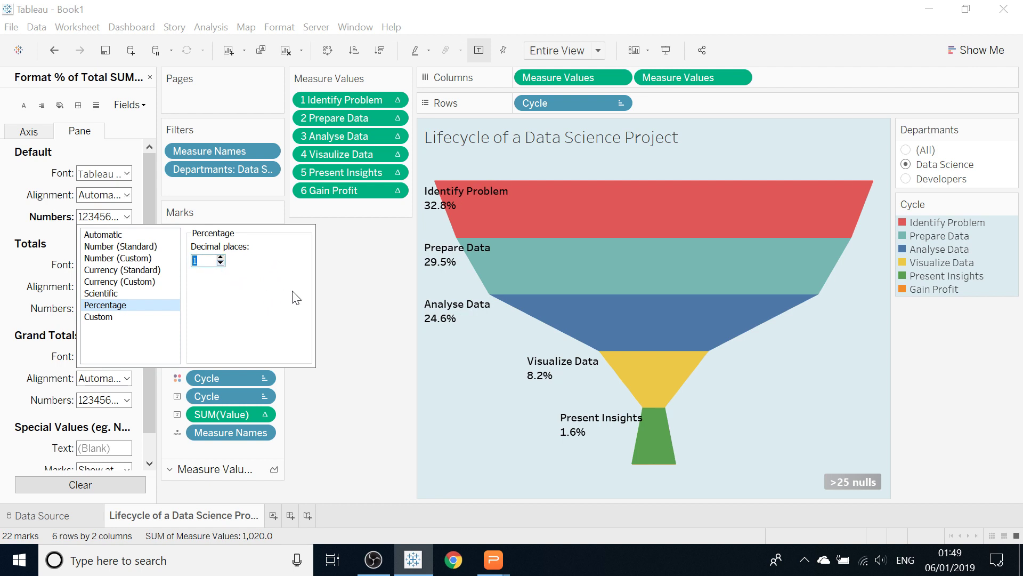
click(360, 324)
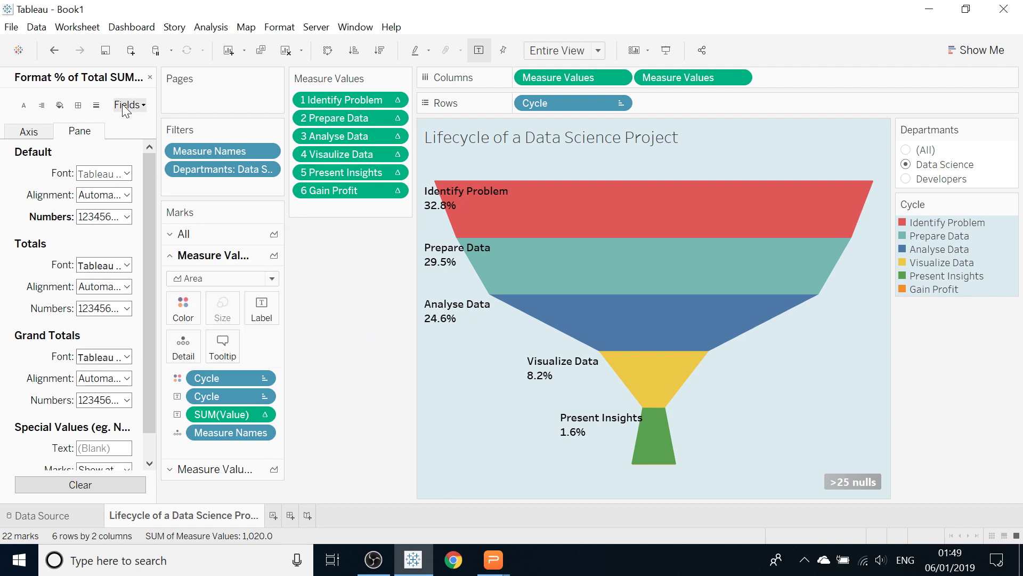
click(150, 78)
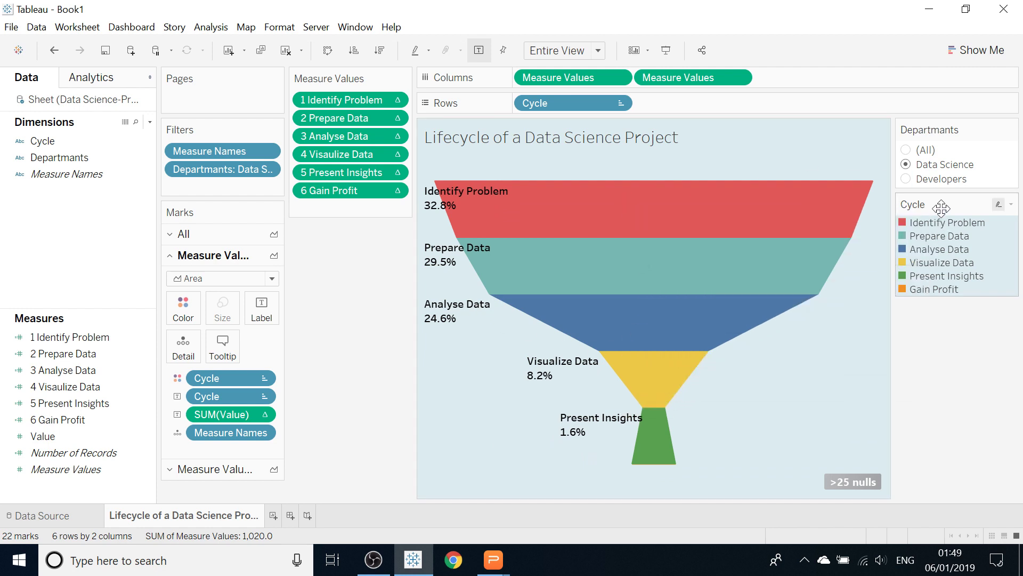
Step: Move the Cycle colour legend beneath the Measure Values card and show the funnel chart in presentation mode
drag(939, 206, 326, 397)
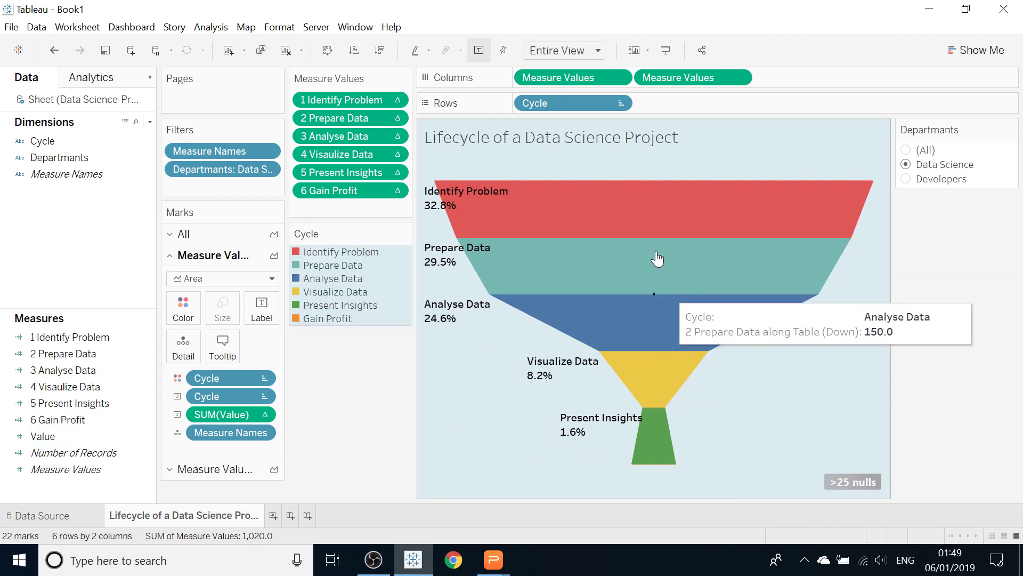
click(665, 52)
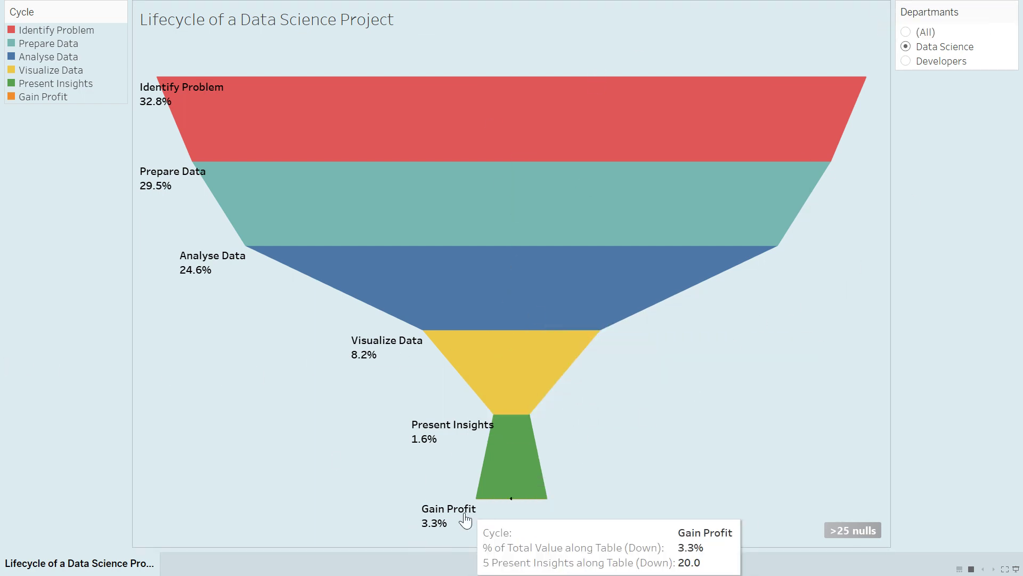
mouse_move(464, 517)
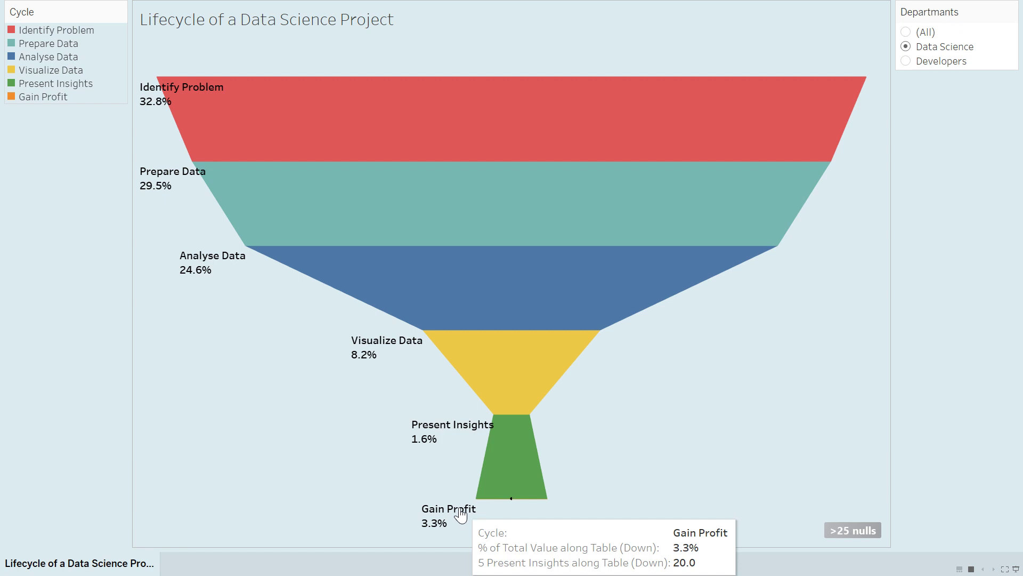
mouse_move(465, 200)
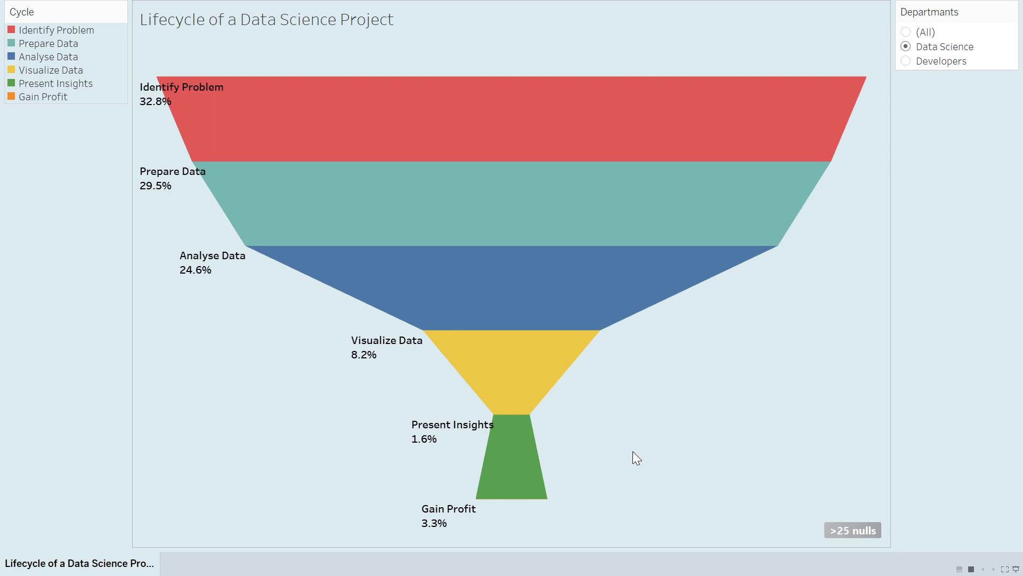
mouse_move(504, 388)
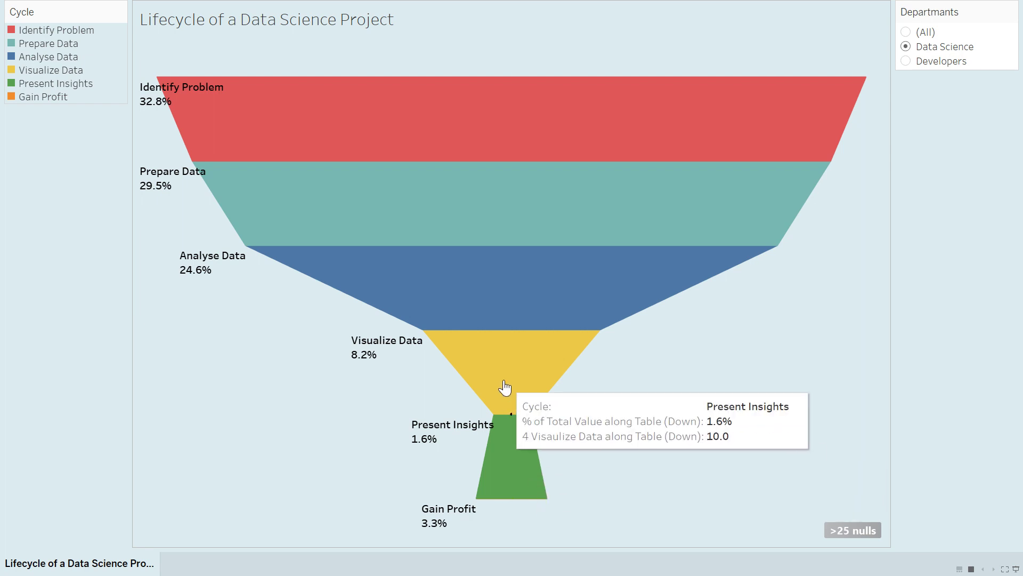
mouse_move(388, 123)
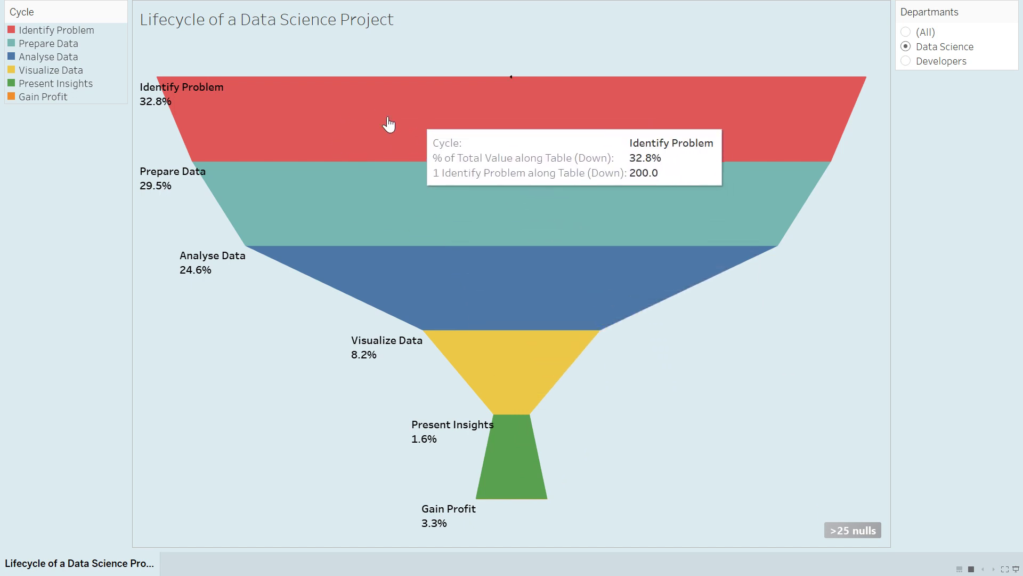
mouse_move(434, 190)
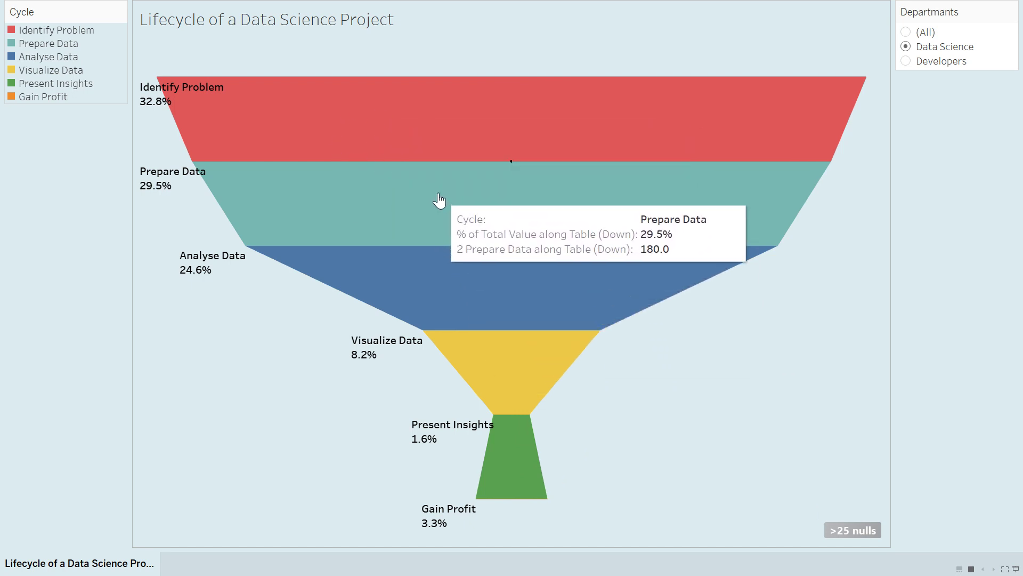